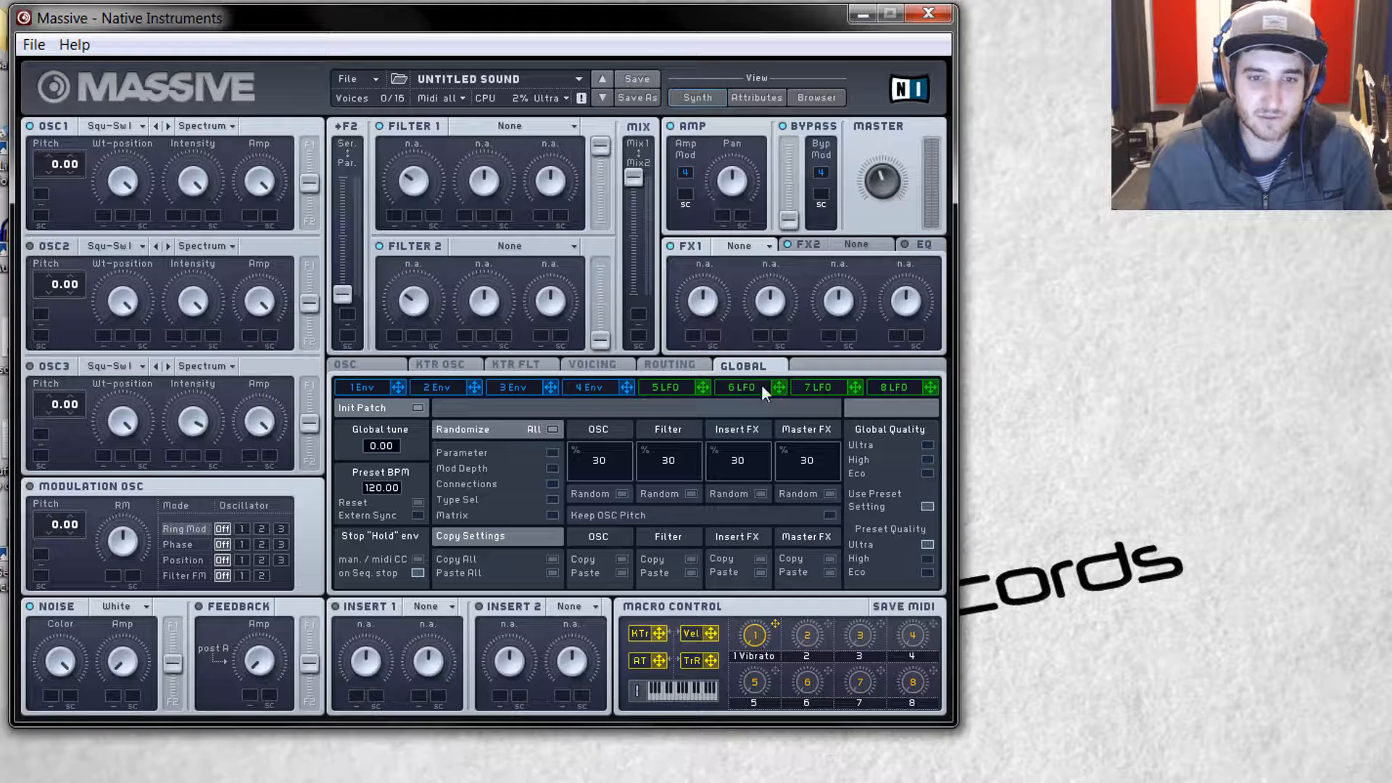
- Open the settings of modulator 5 and switch its type from LFO to Performer and on to Stepper
left_click(664, 387)
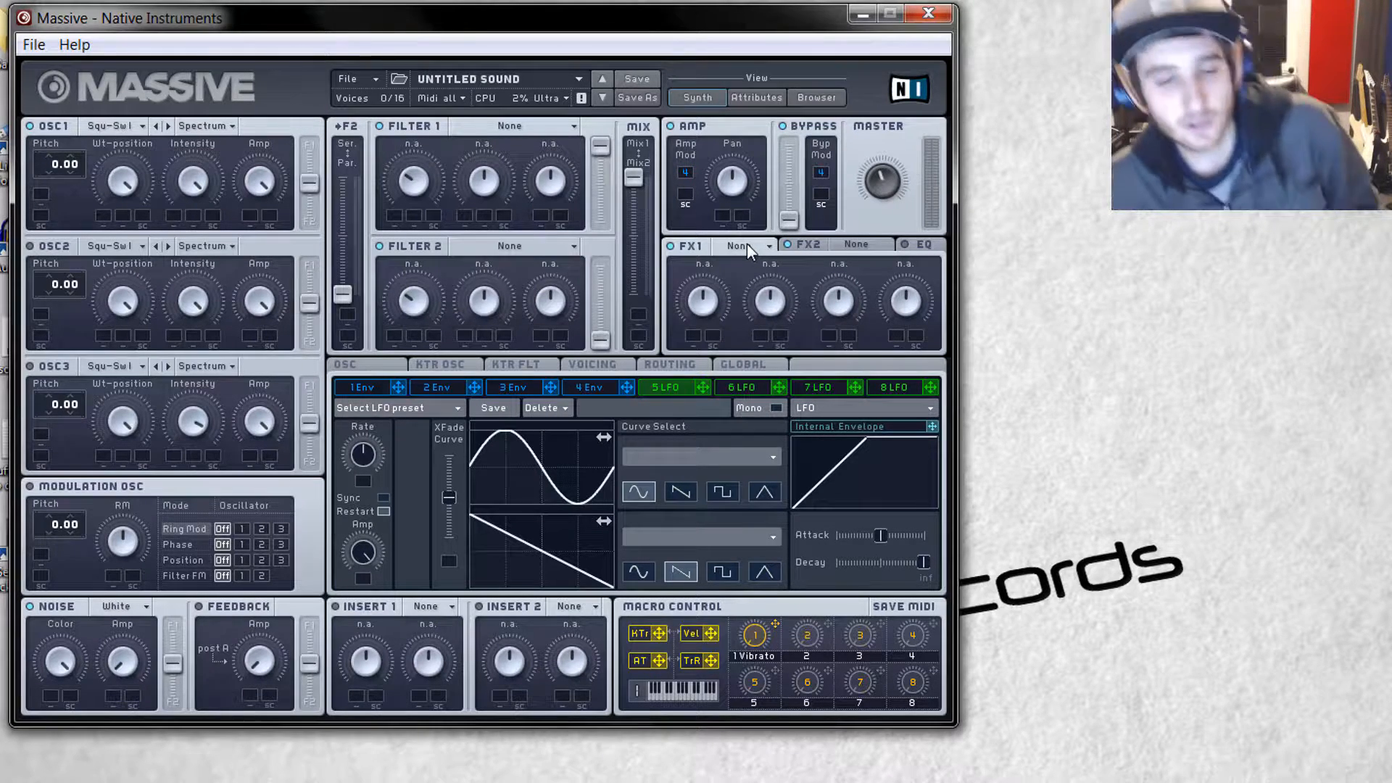
left_click(843, 409)
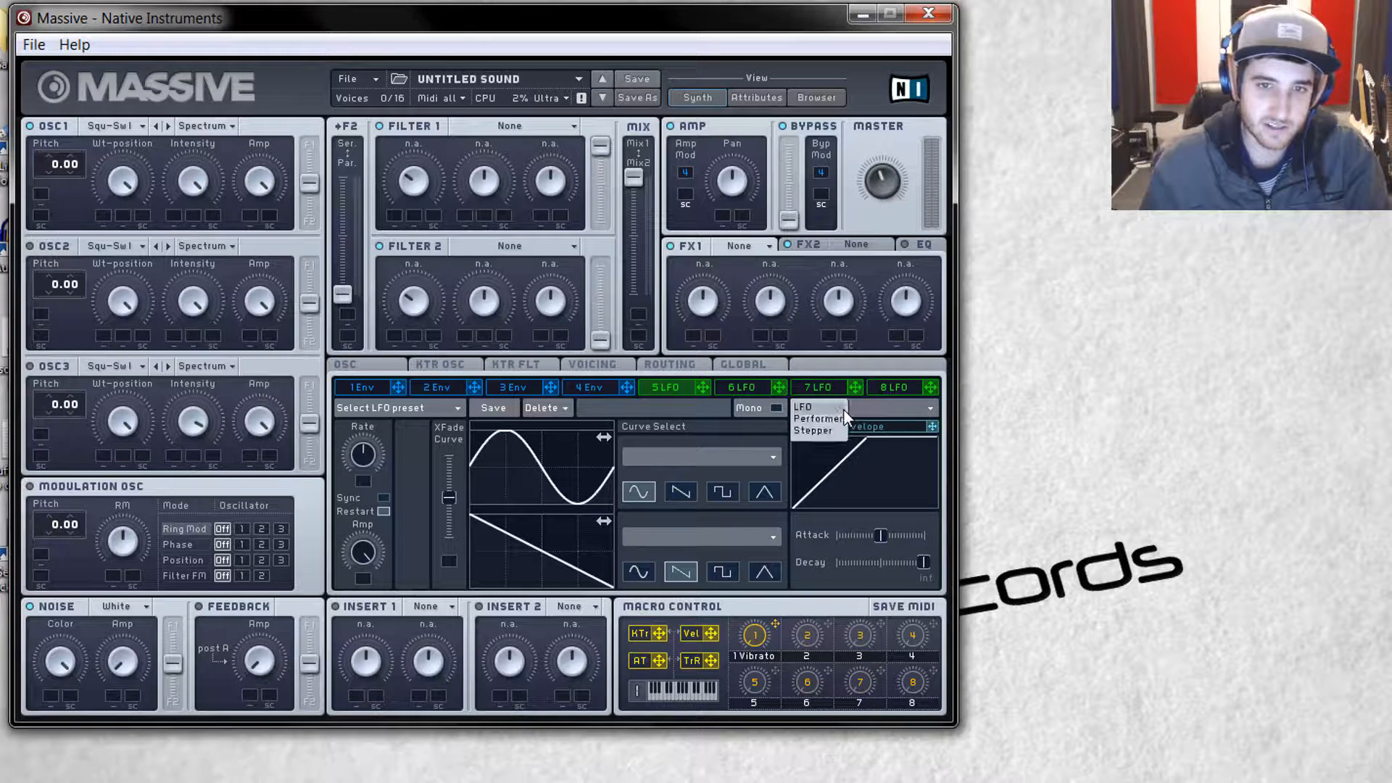
left_click(832, 416)
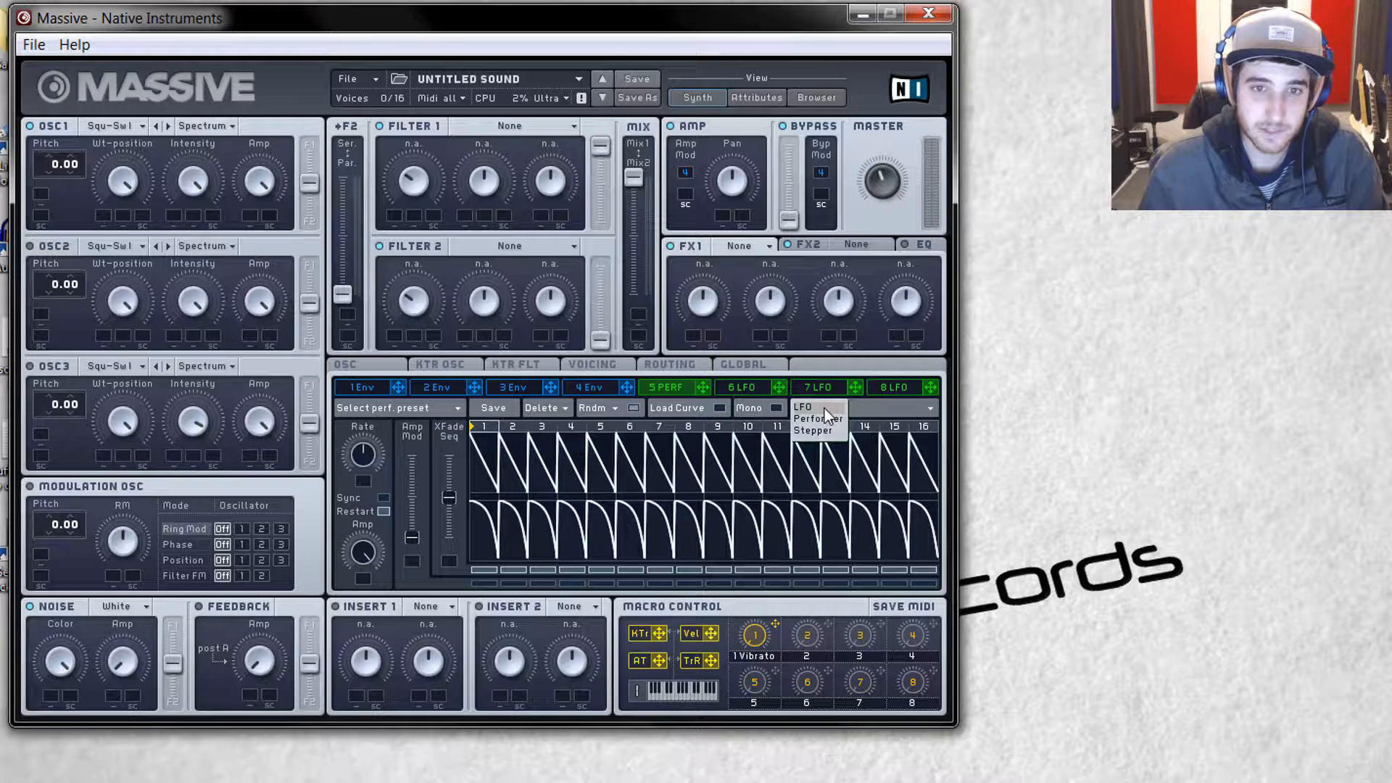
left_click(828, 433)
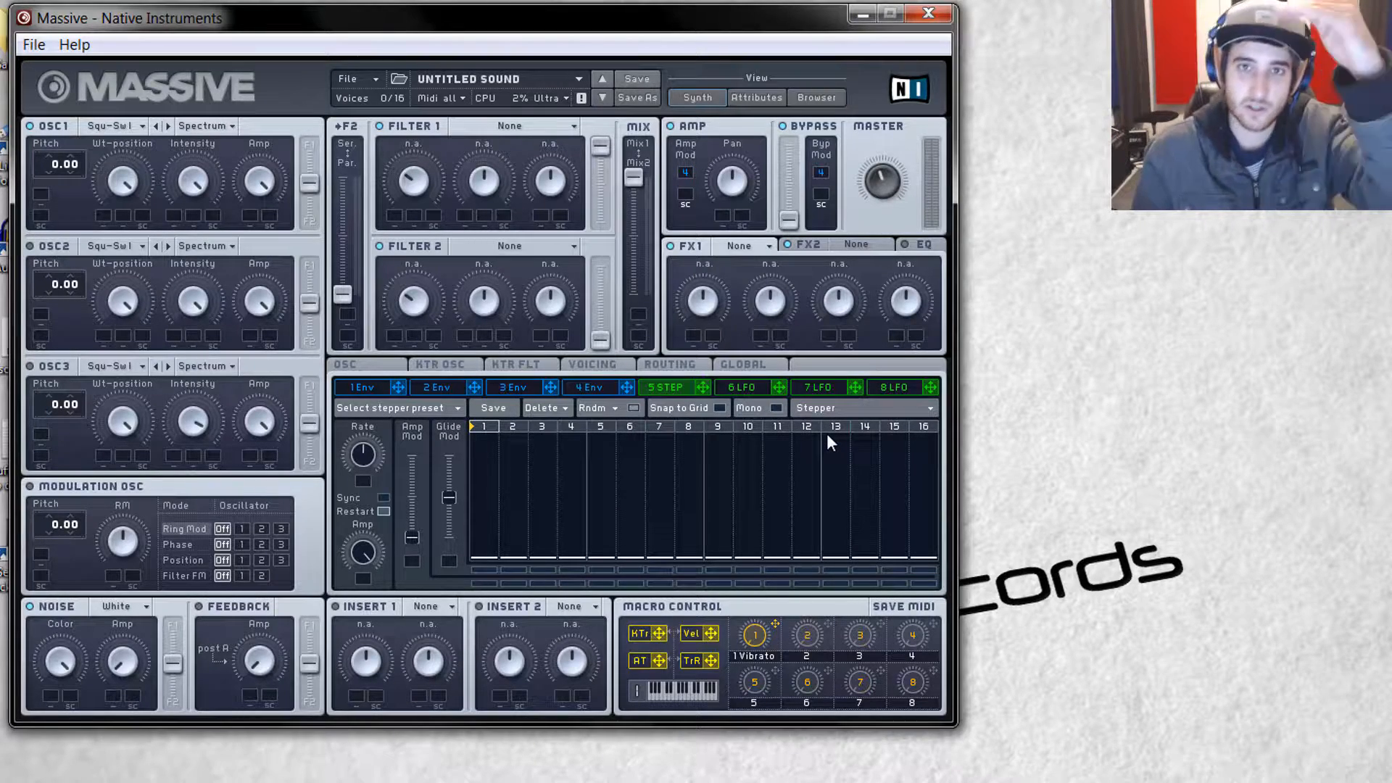
- Try a high and a low level for step 1 of the Stepper, and return modulator 5 to the LFO type
left_click(485, 457)
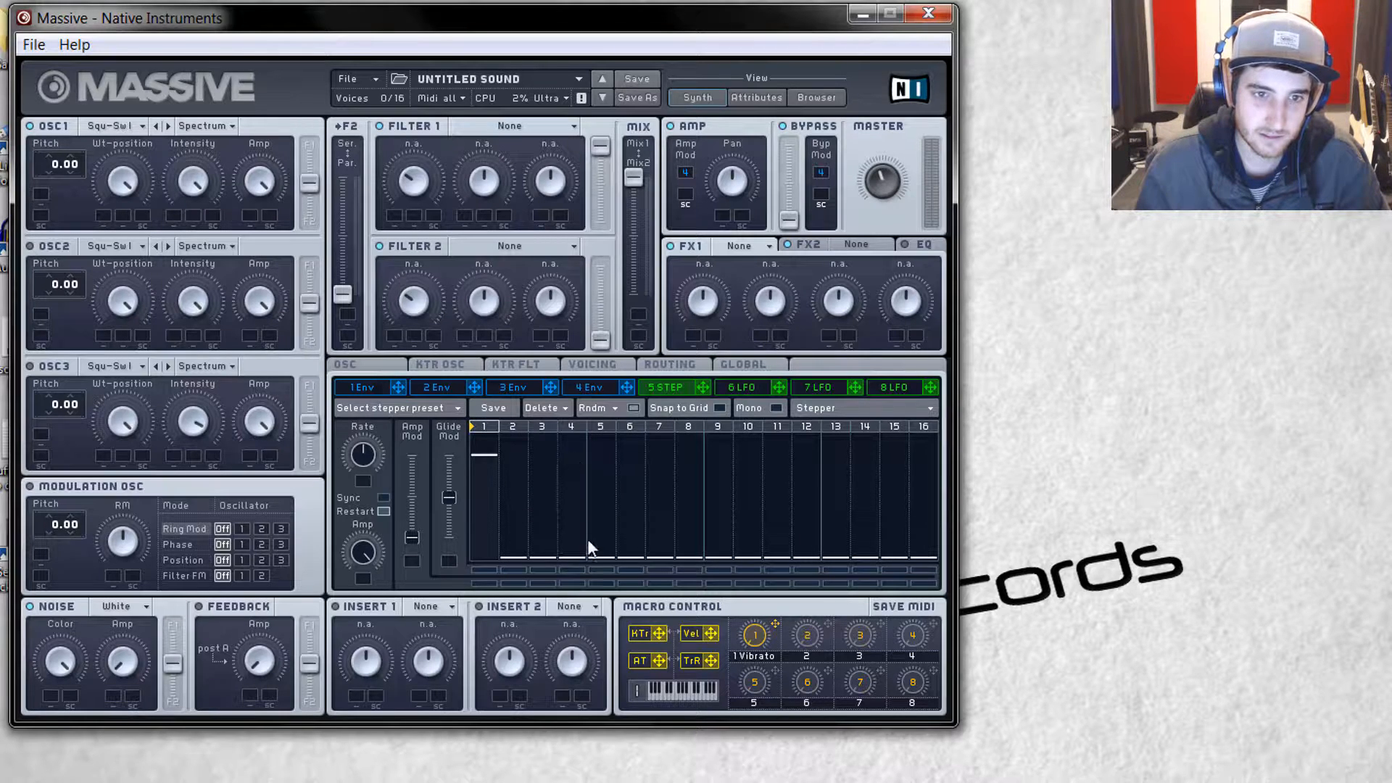
left_click(484, 530)
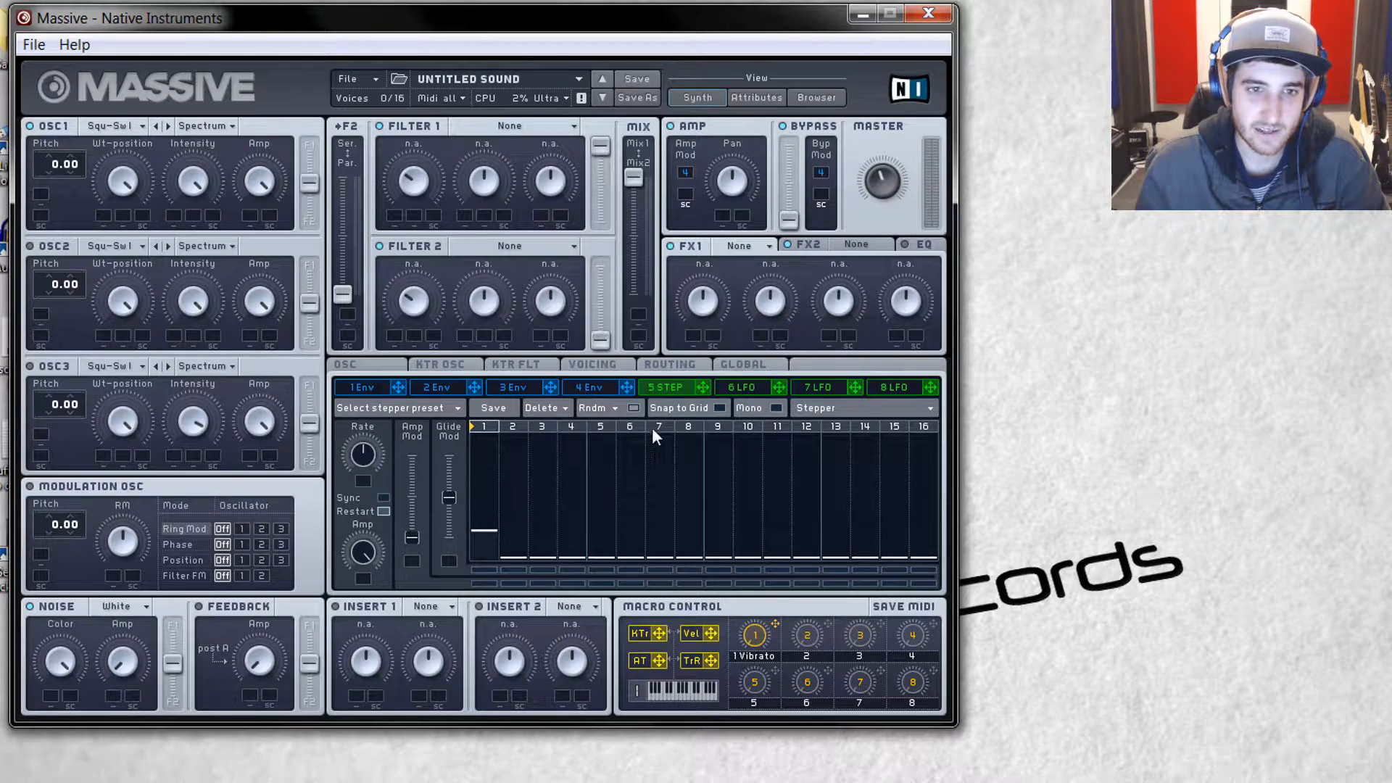
left_click(825, 410)
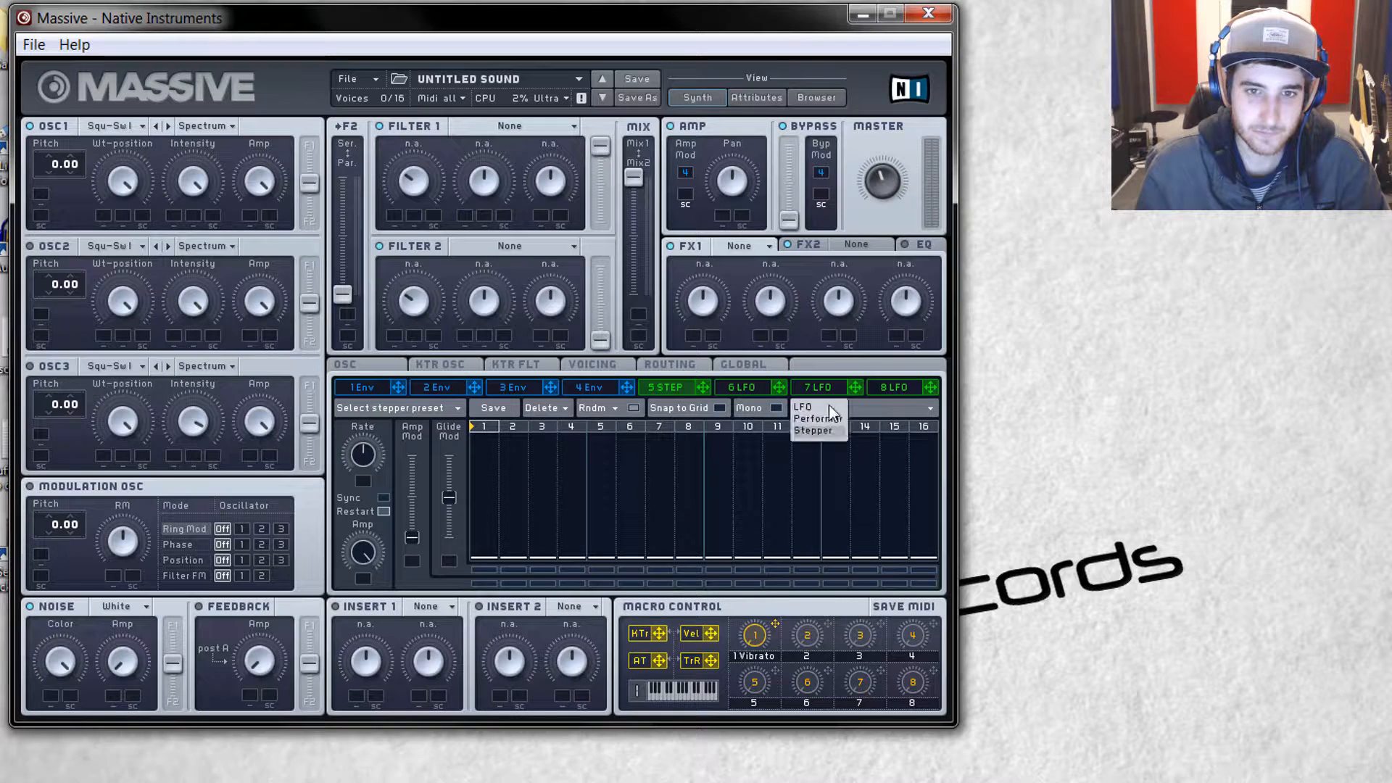
left_click(827, 413)
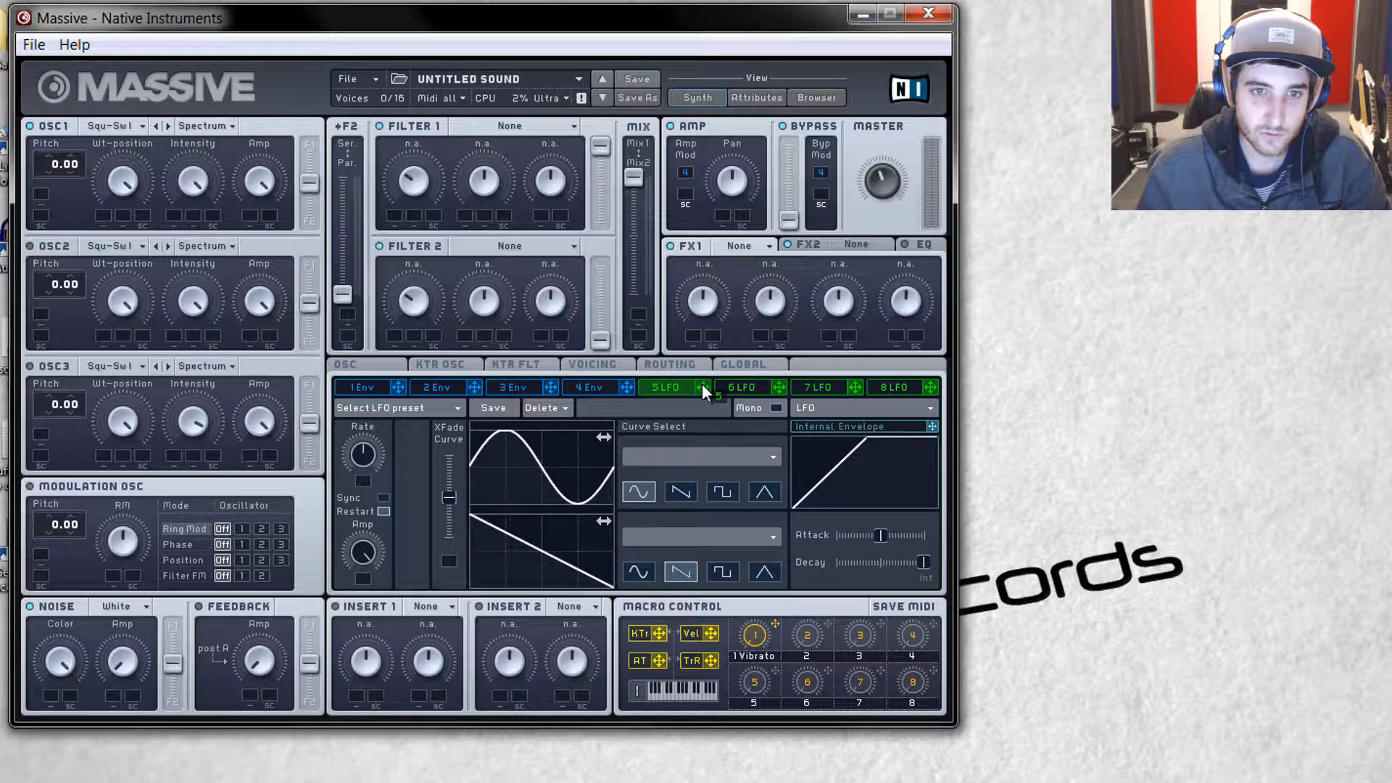
- Assign LFO 5 to both the modulation and sidechain slots of OSC1's Amp, and set the modulation range on the knob
left_click_drag(702, 395, 345, 290)
mouse_move(253, 233)
left_mouse_down()
mouse_move(281, 203)
mouse_move(790, 358)
mouse_move(707, 391)
mouse_move(720, 448)
mouse_move(637, 386)
mouse_move(196, 277)
mouse_move(245, 199)
mouse_move(247, 222)
left_mouse_up()
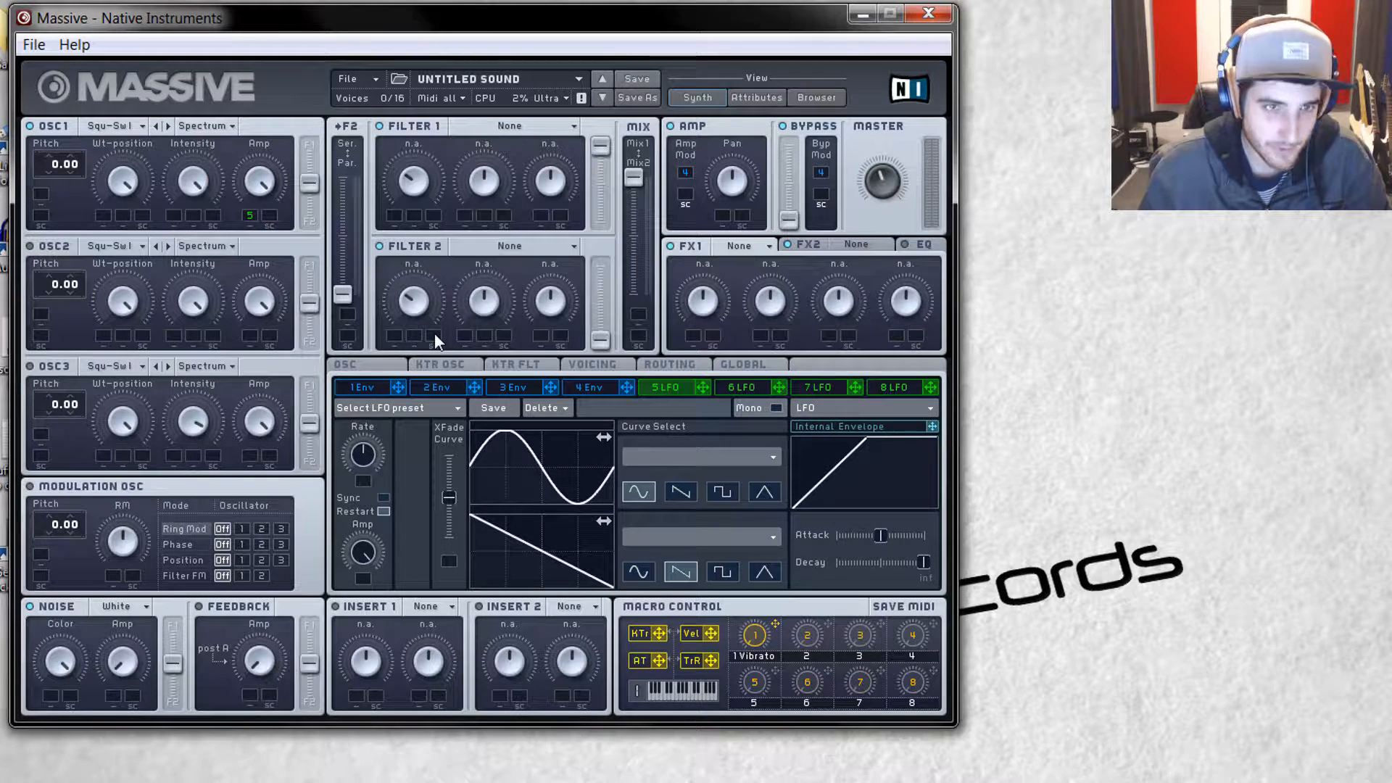
right_click(274, 216)
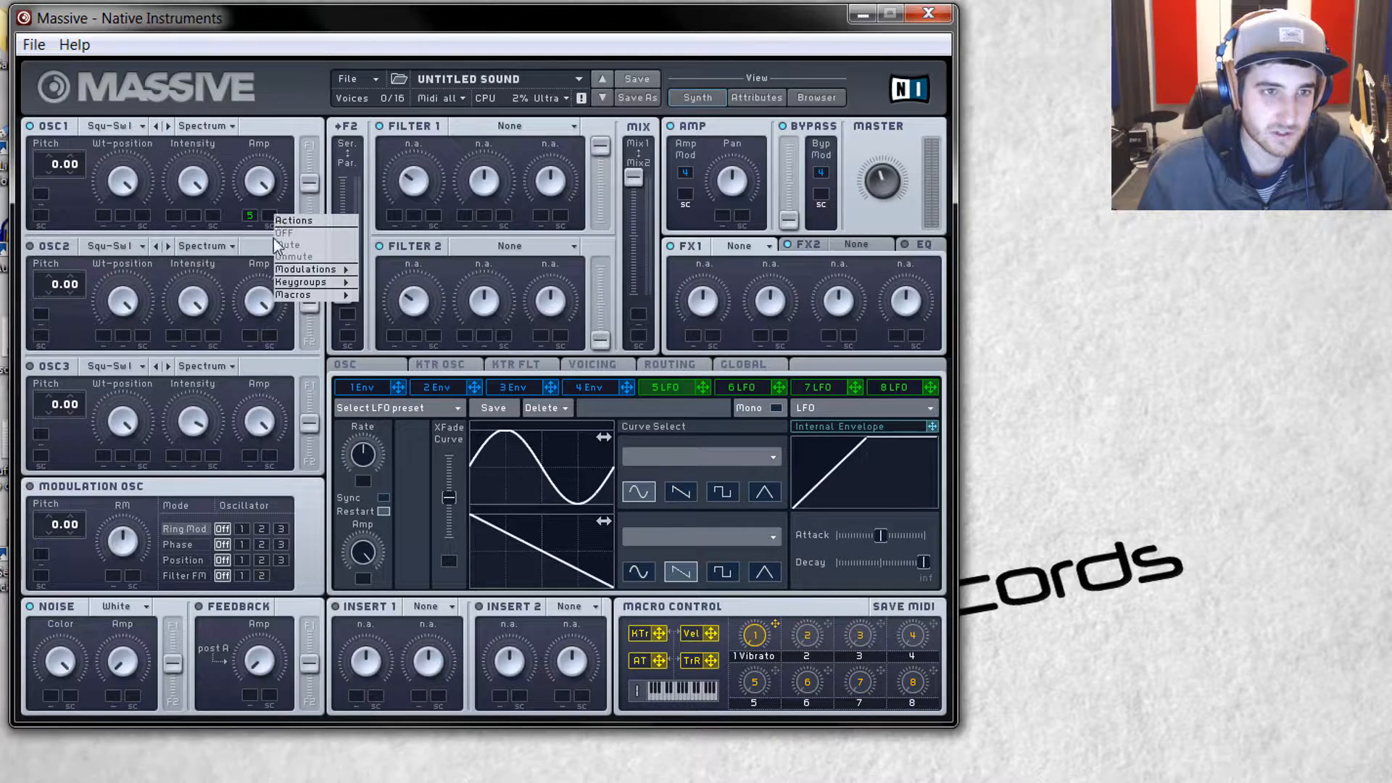
mouse_move(285, 274)
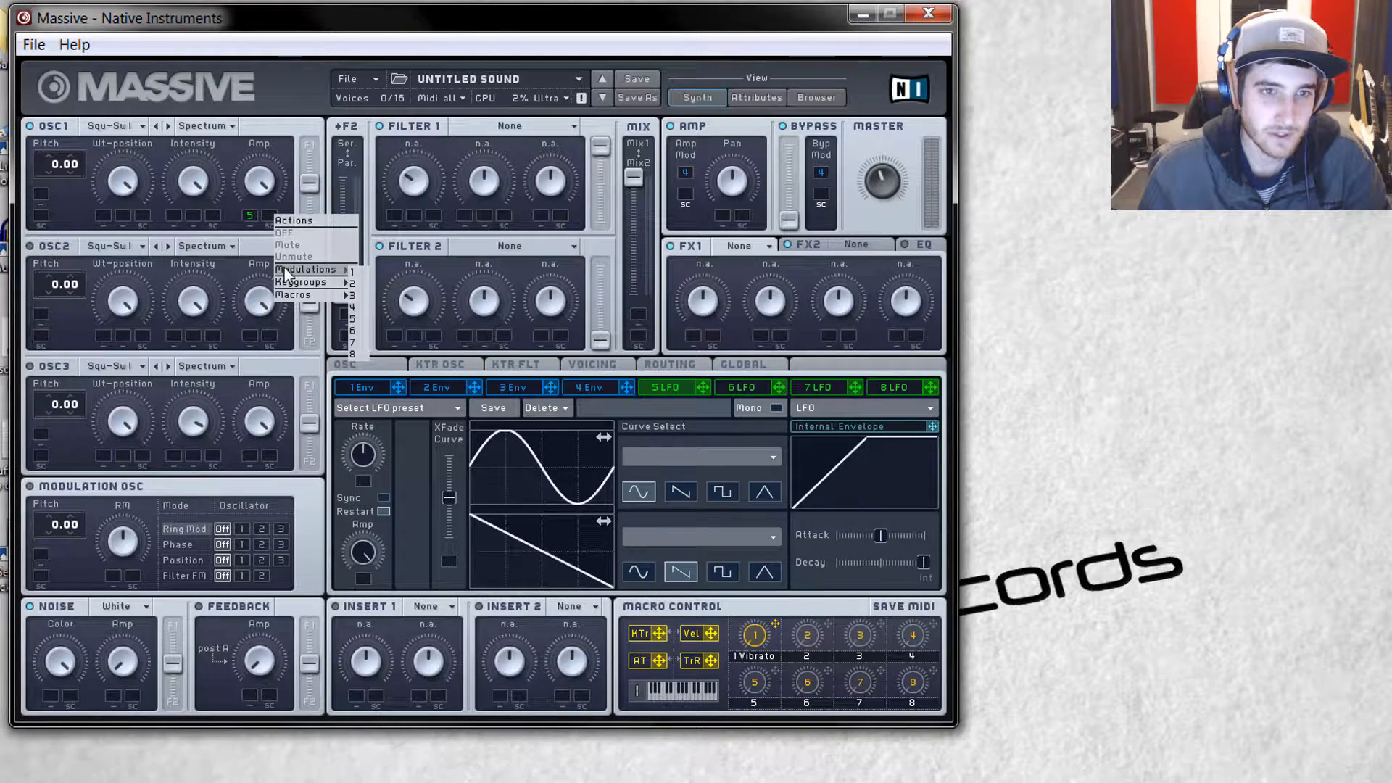
left_click(355, 317)
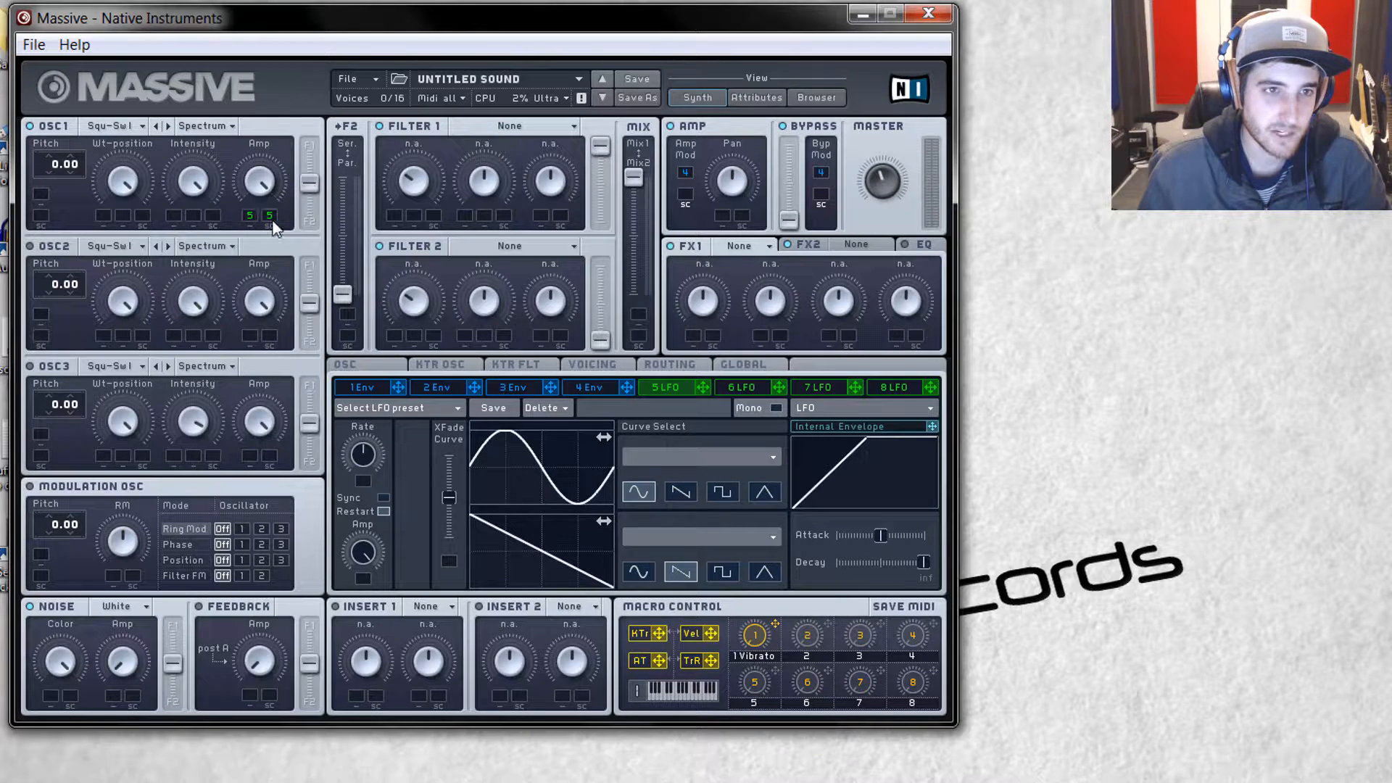
left_click_drag(276, 229, 277, 168)
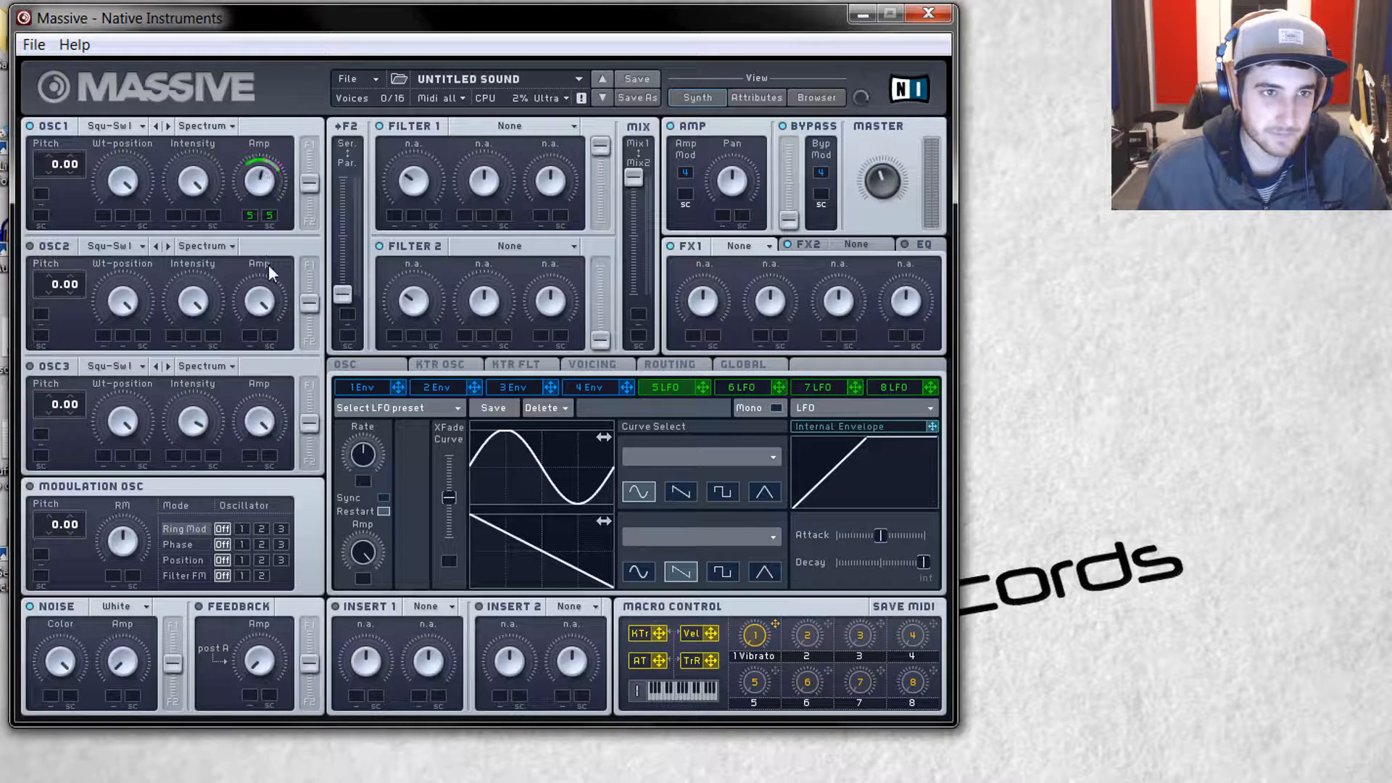
- Try modulator 5 as a Performer while adjusting OSC1's Amp modulation range, and return it to the LFO type
left_click(834, 407)
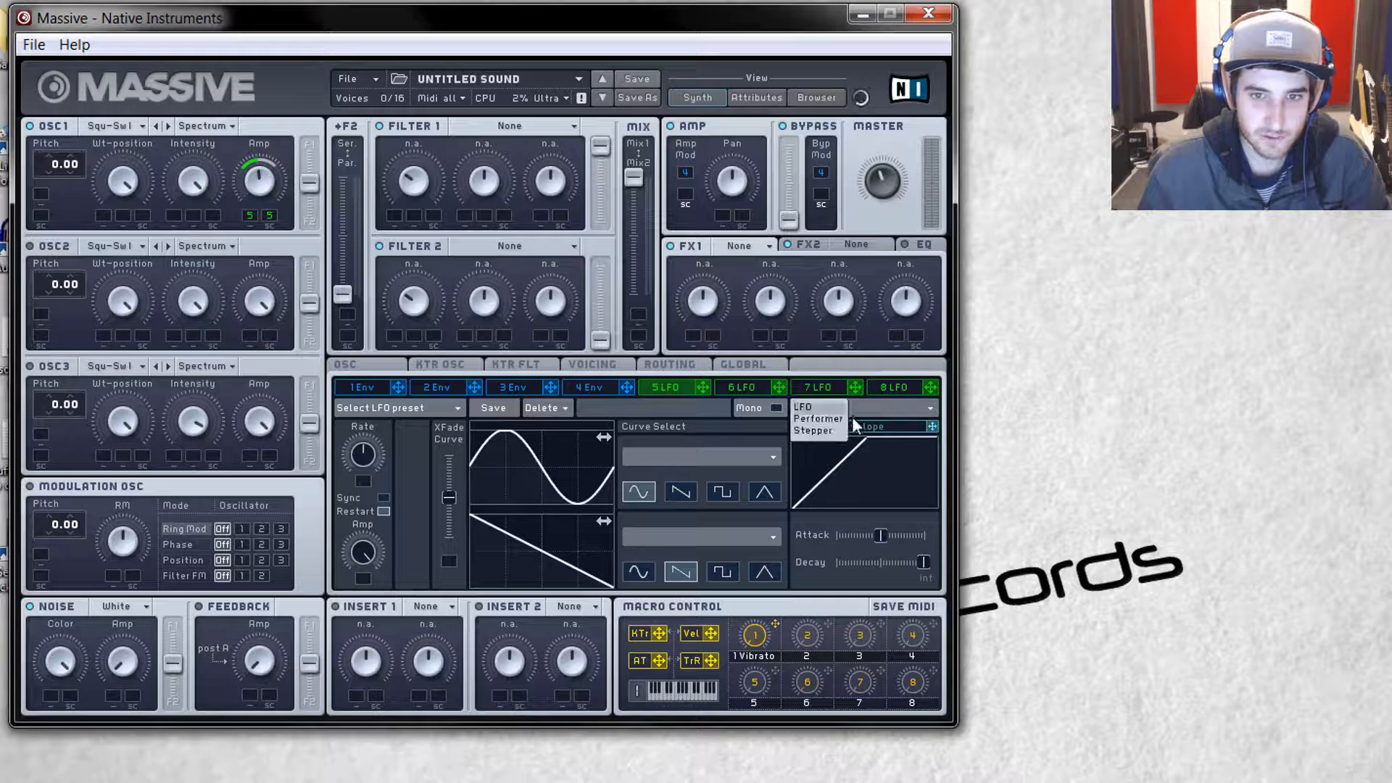
left_click(812, 421)
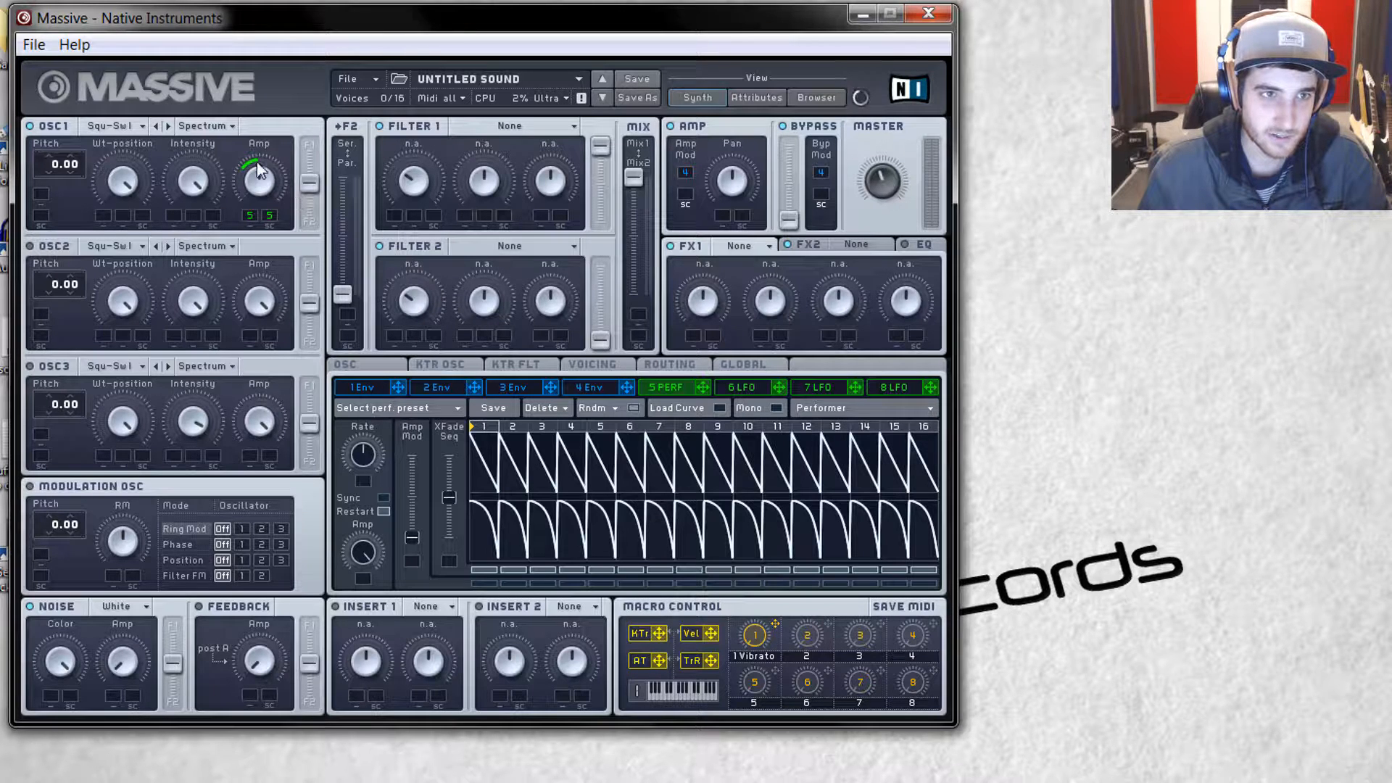
left_click_drag(269, 216, 268, 182)
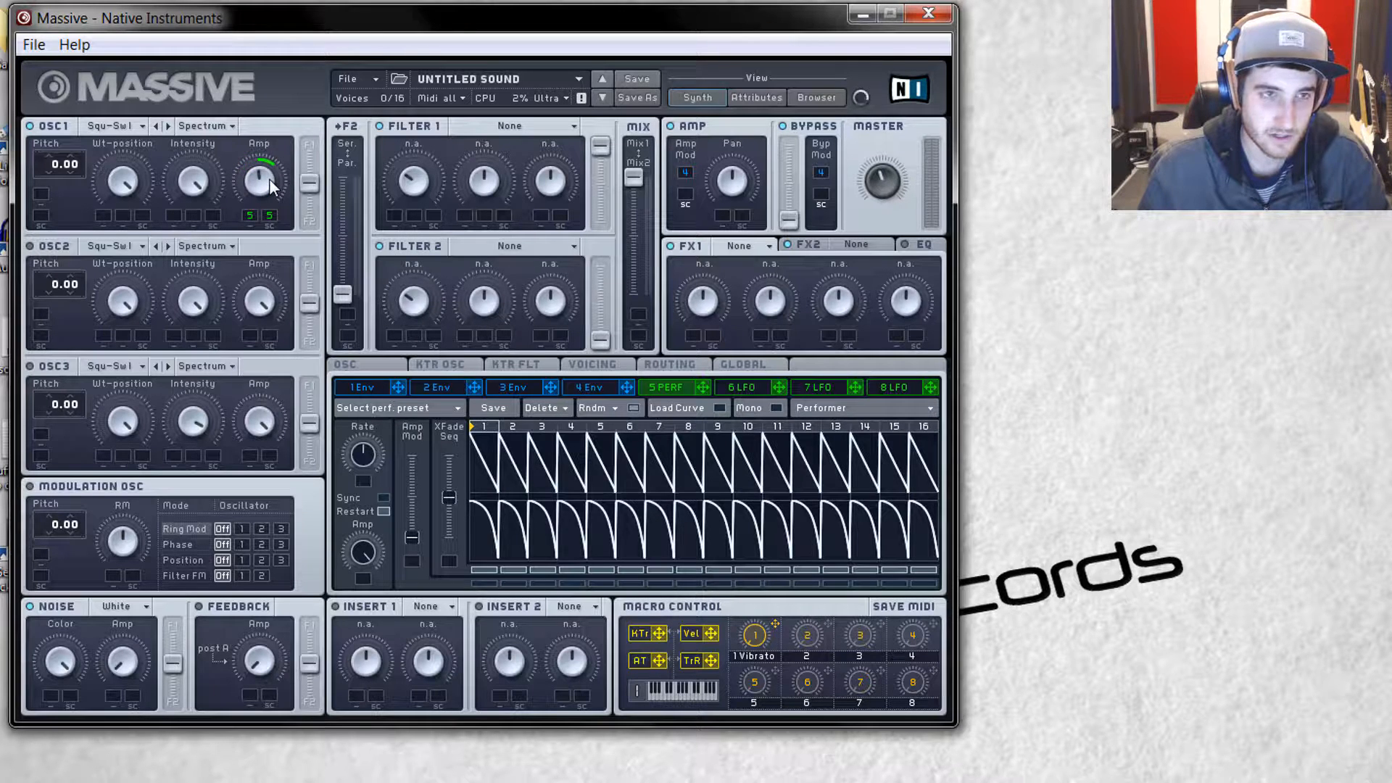
left_click(797, 408)
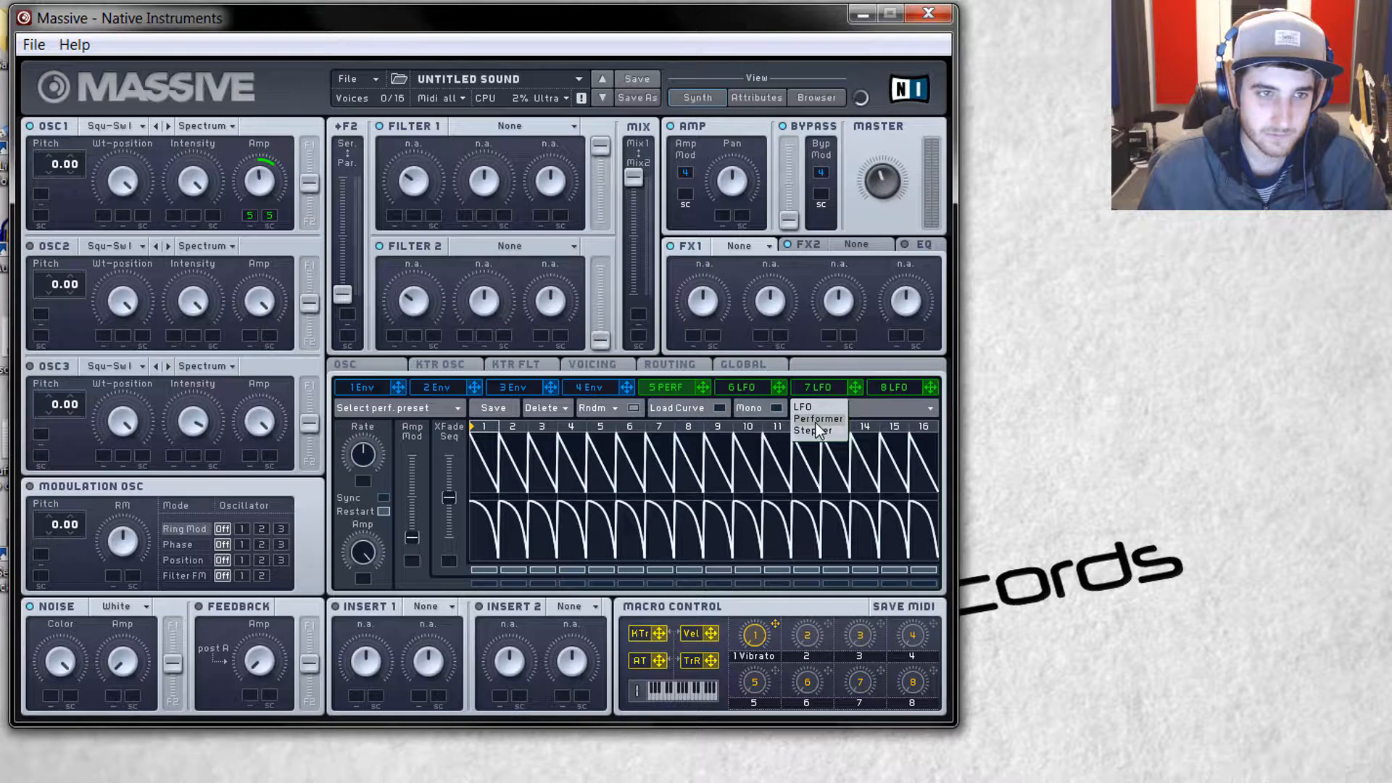
left_click(815, 408)
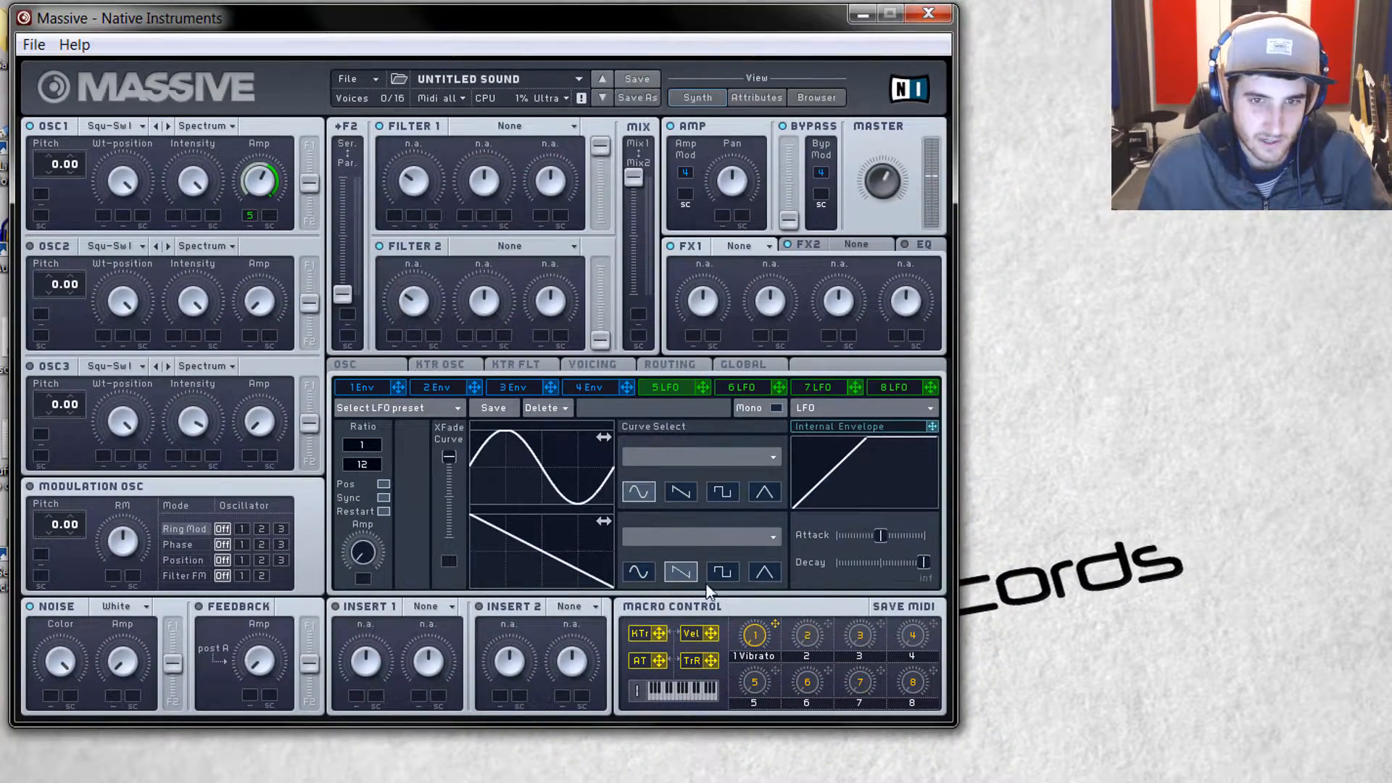
- Try modulating LFO 5's Amp with LFO 5 itself and with LFO 6, and check LFO 6's settings
left_click_drag(703, 387, 362, 552)
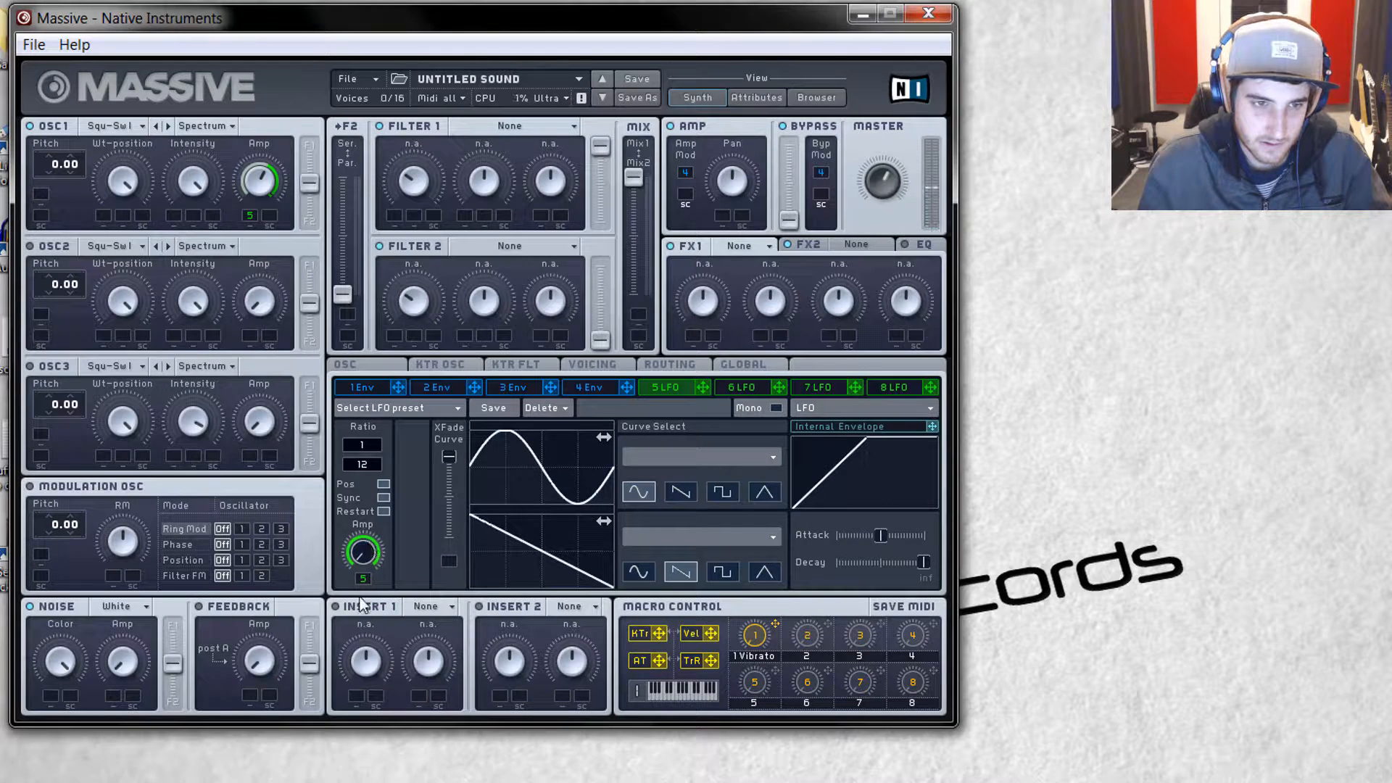
left_click_drag(779, 387, 364, 582)
left_click(742, 387)
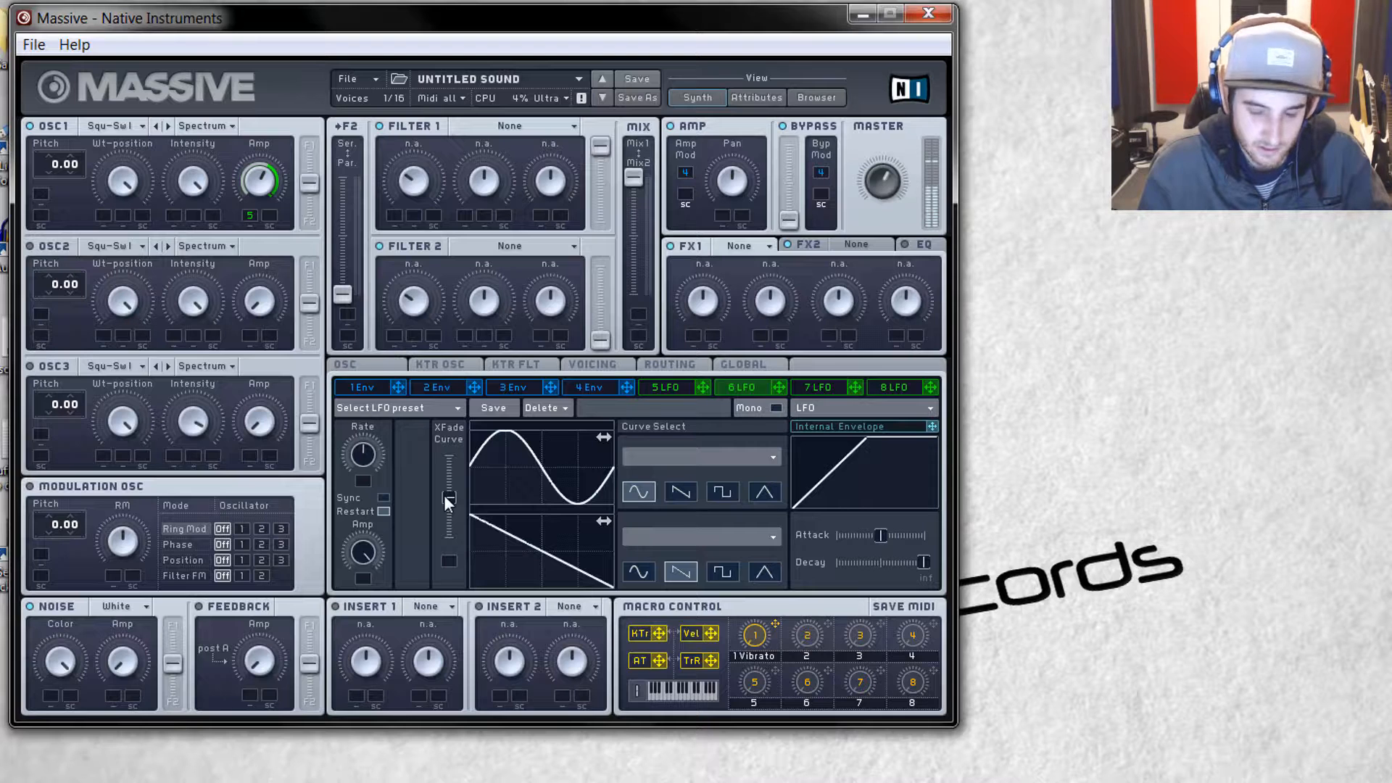
left_click(670, 386)
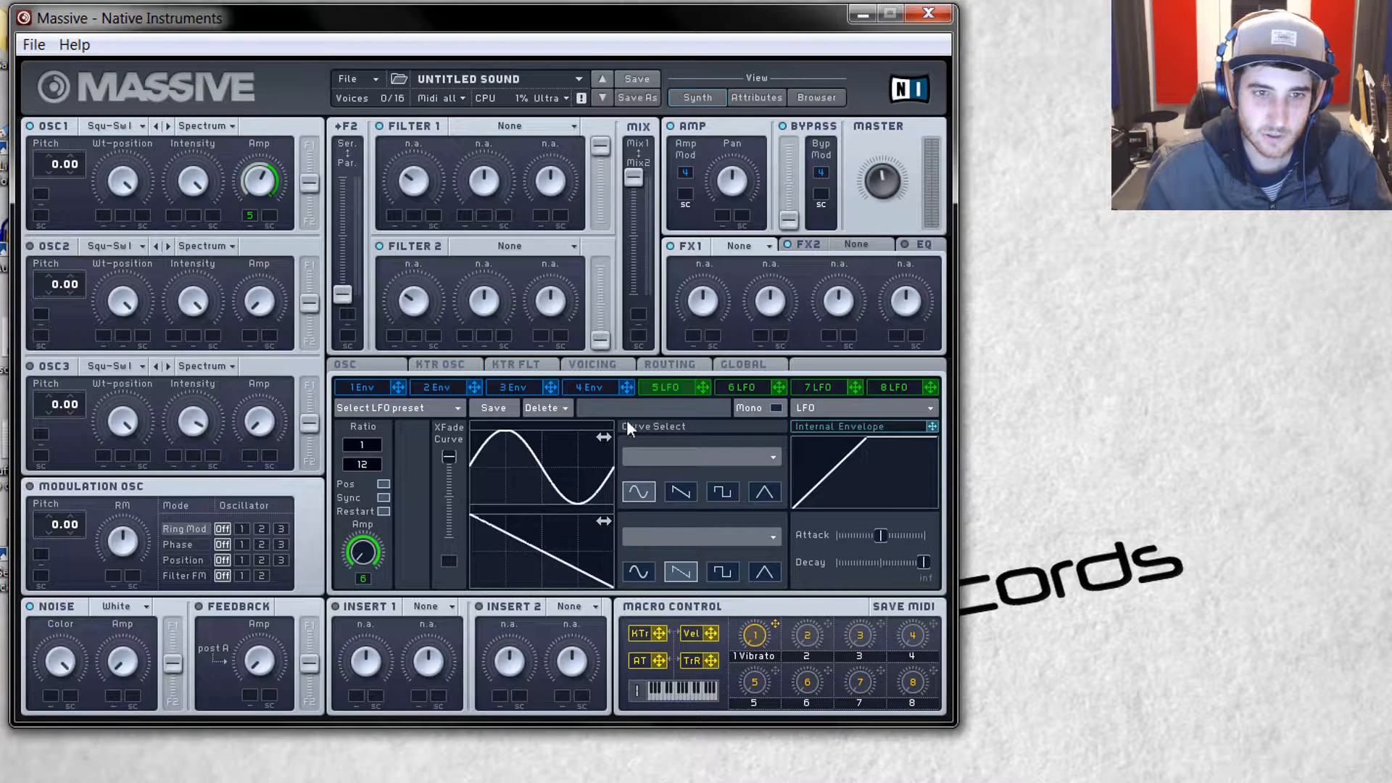
- Assign LFO 5 to the sidechain slot of the AMP section, and remove the modulations from LFO 5's Amp and OSC1's Amp
left_click_drag(717, 290, 686, 190)
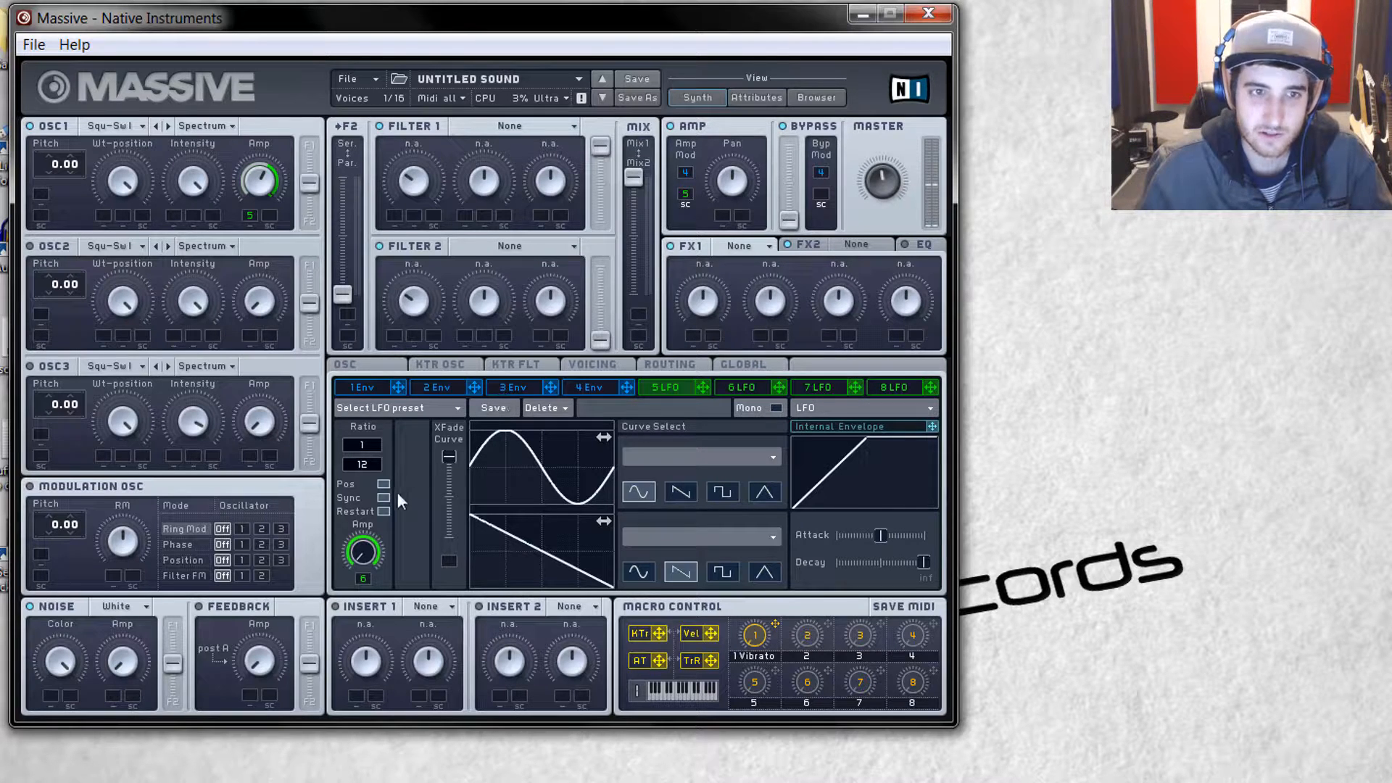
right_click(363, 578)
left_click(406, 594)
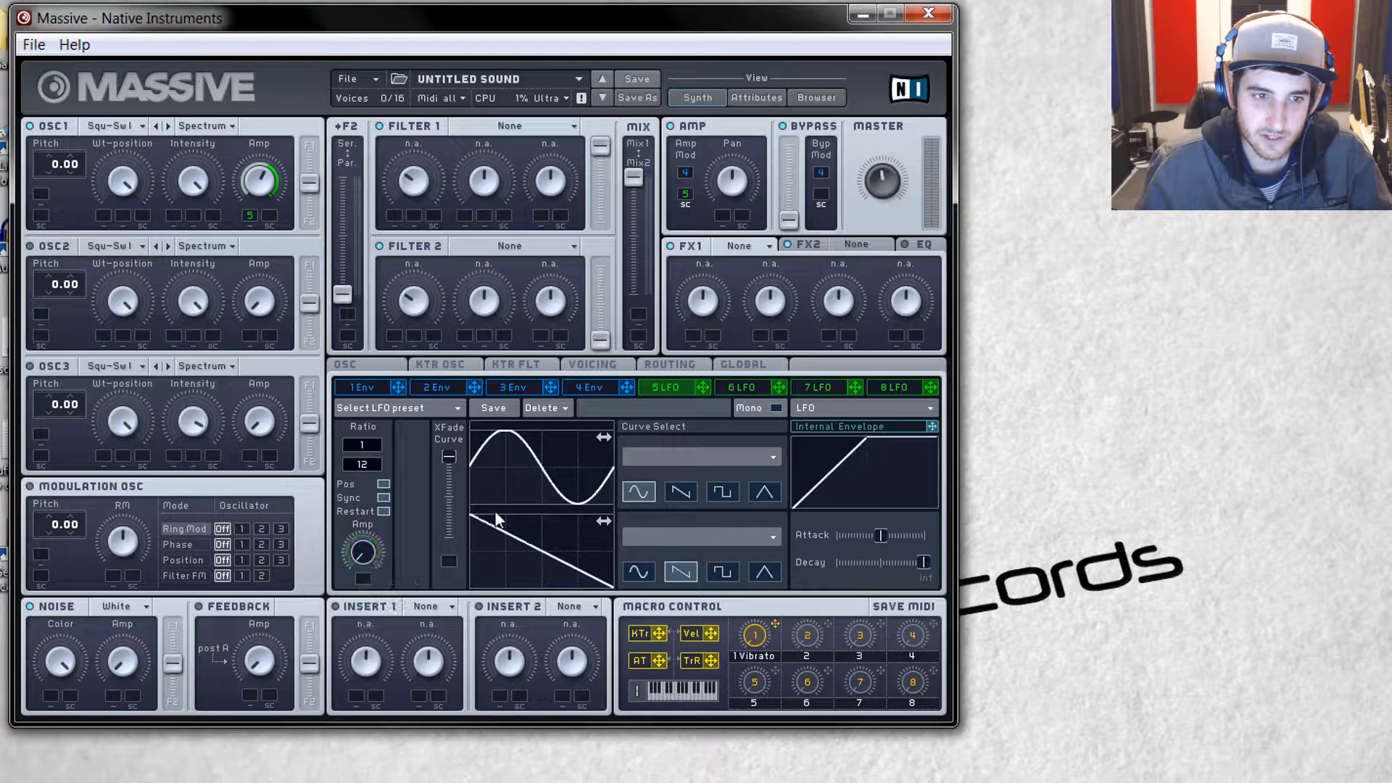
right_click(251, 215)
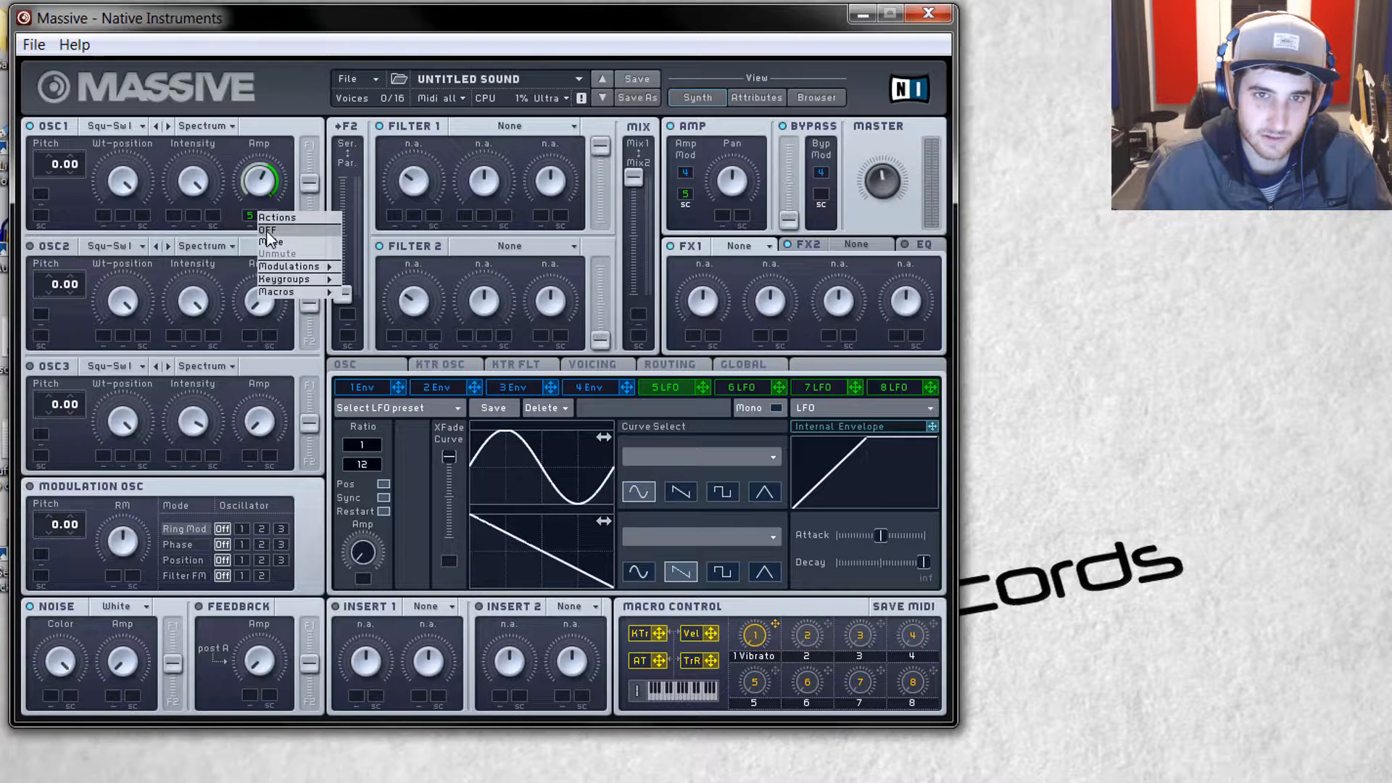
left_click(280, 233)
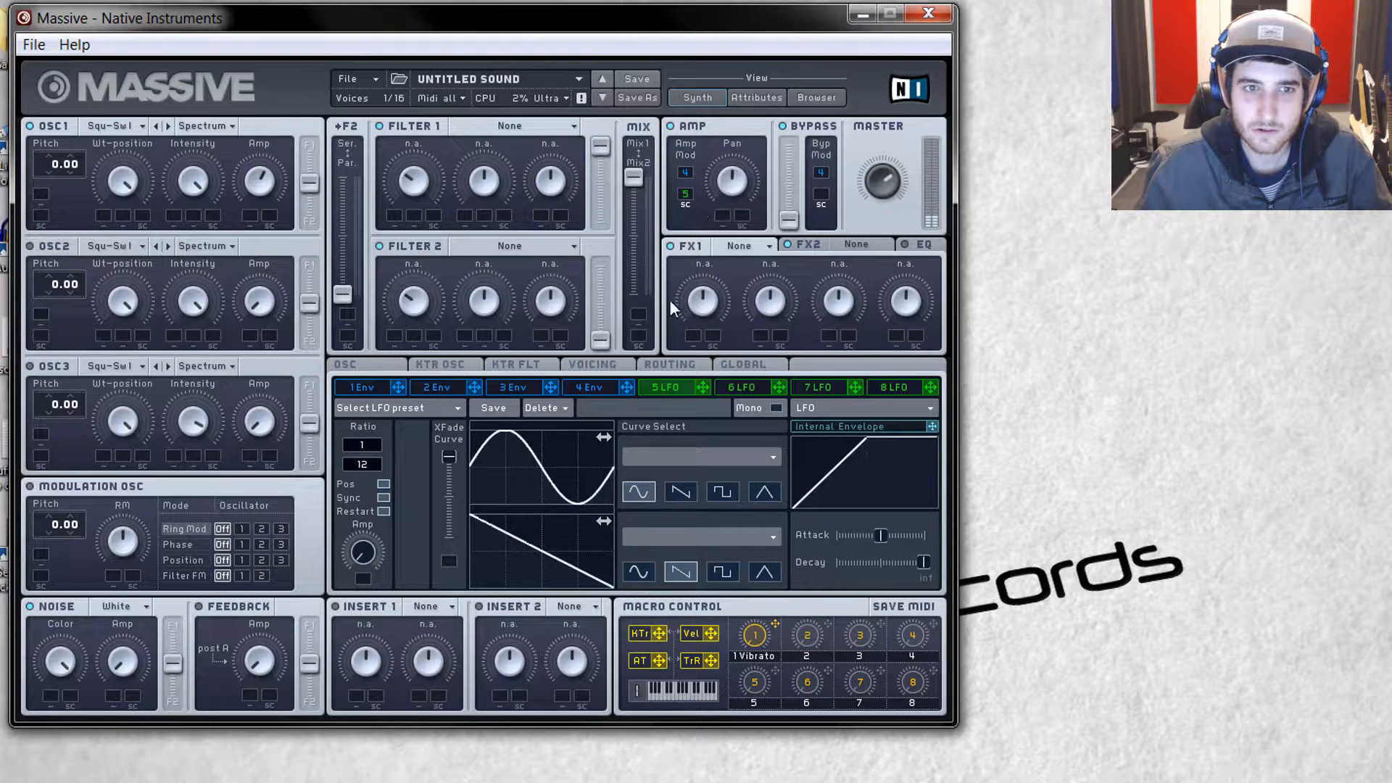
- Reapply LFO 5 to the AMP section's sidechain slot and assign it to the modulation slot of OSC1's Amp
left_click_drag(703, 387, 686, 205)
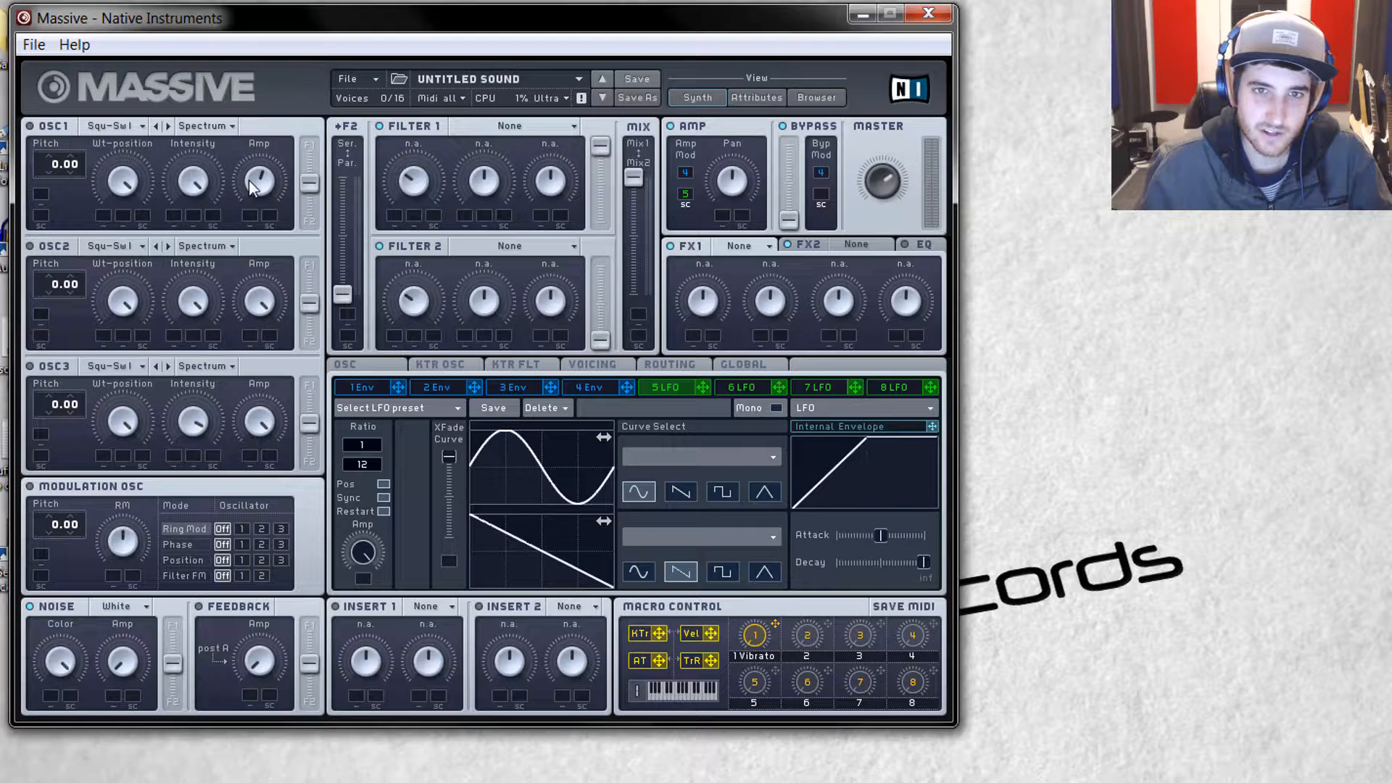
left_click_drag(702, 387, 257, 231)
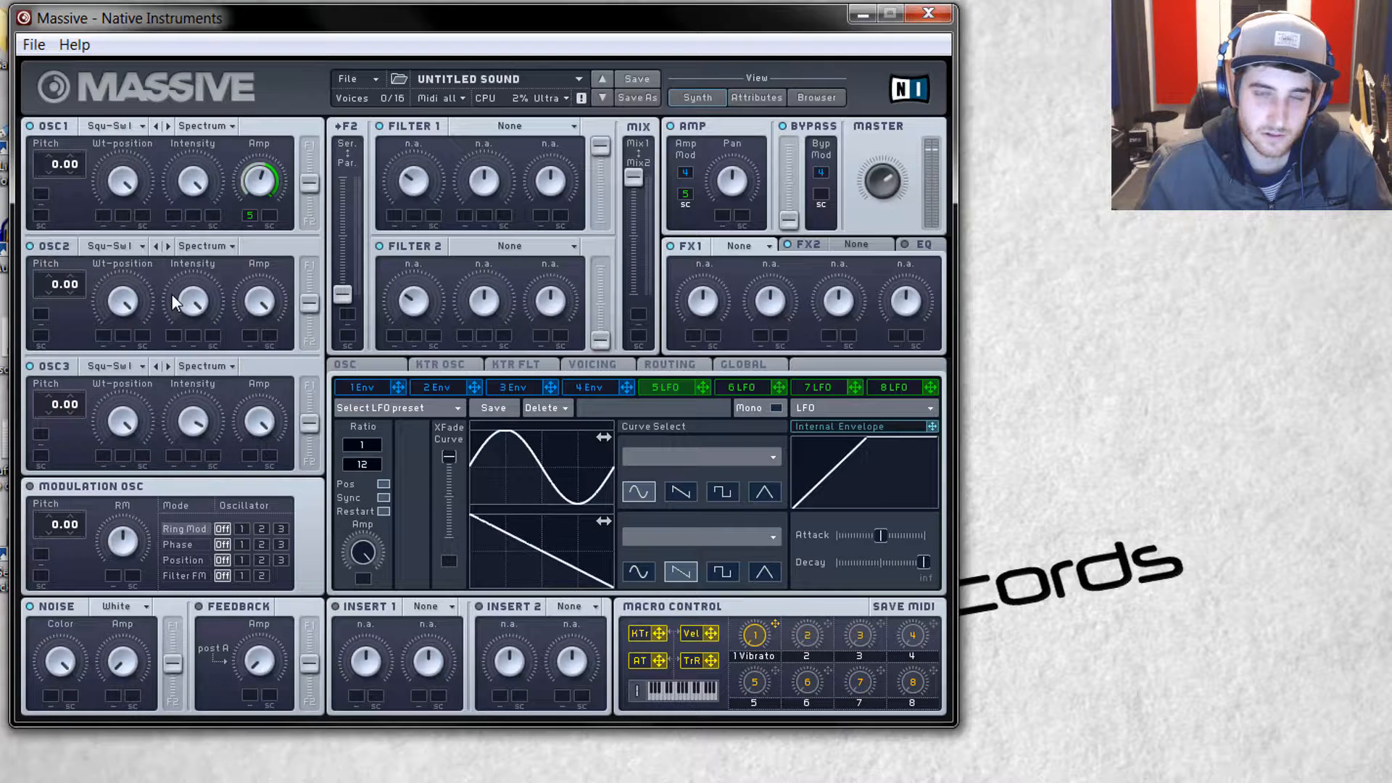
- Modulate LFO 5's Amp with LFO 6, and leave LFO 6's own Amp at minimum without any modulation
left_click(753, 392)
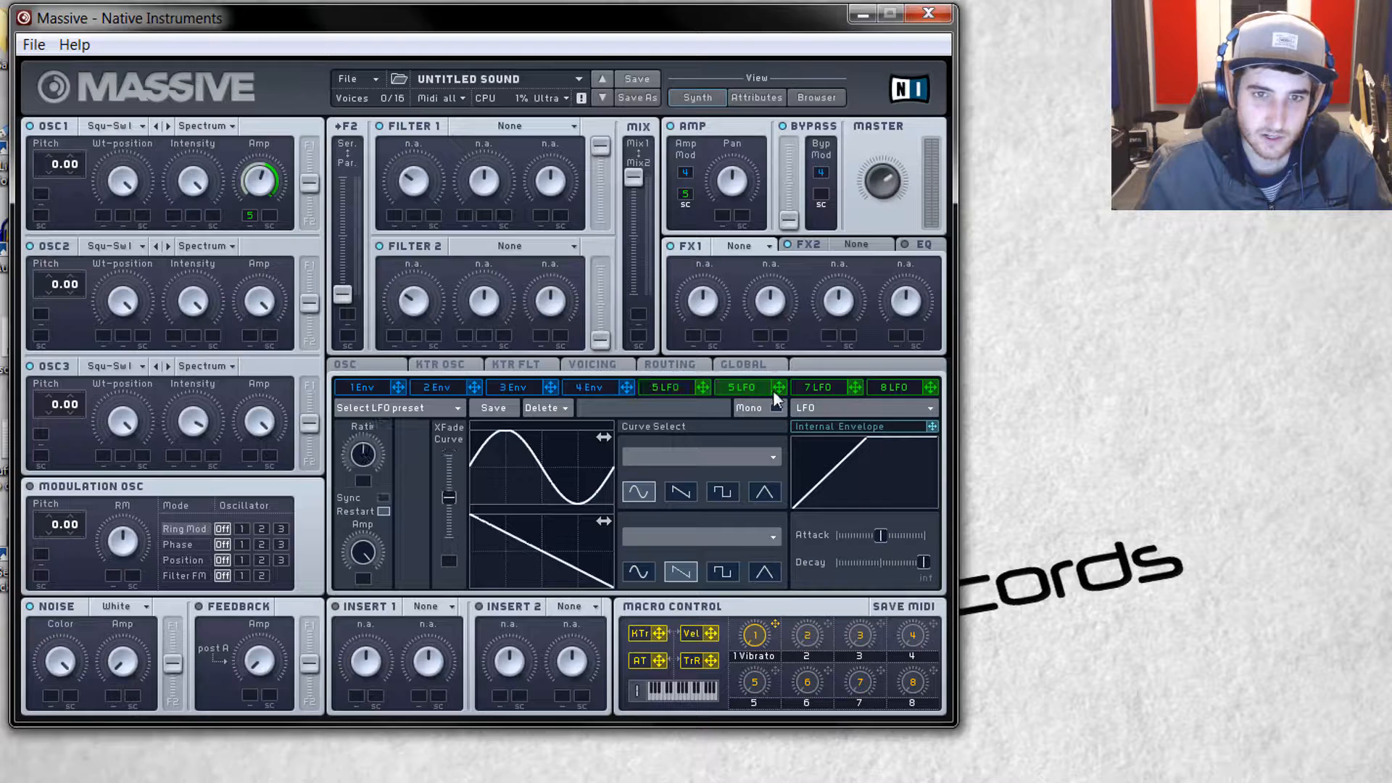
left_click_drag(779, 388, 382, 258)
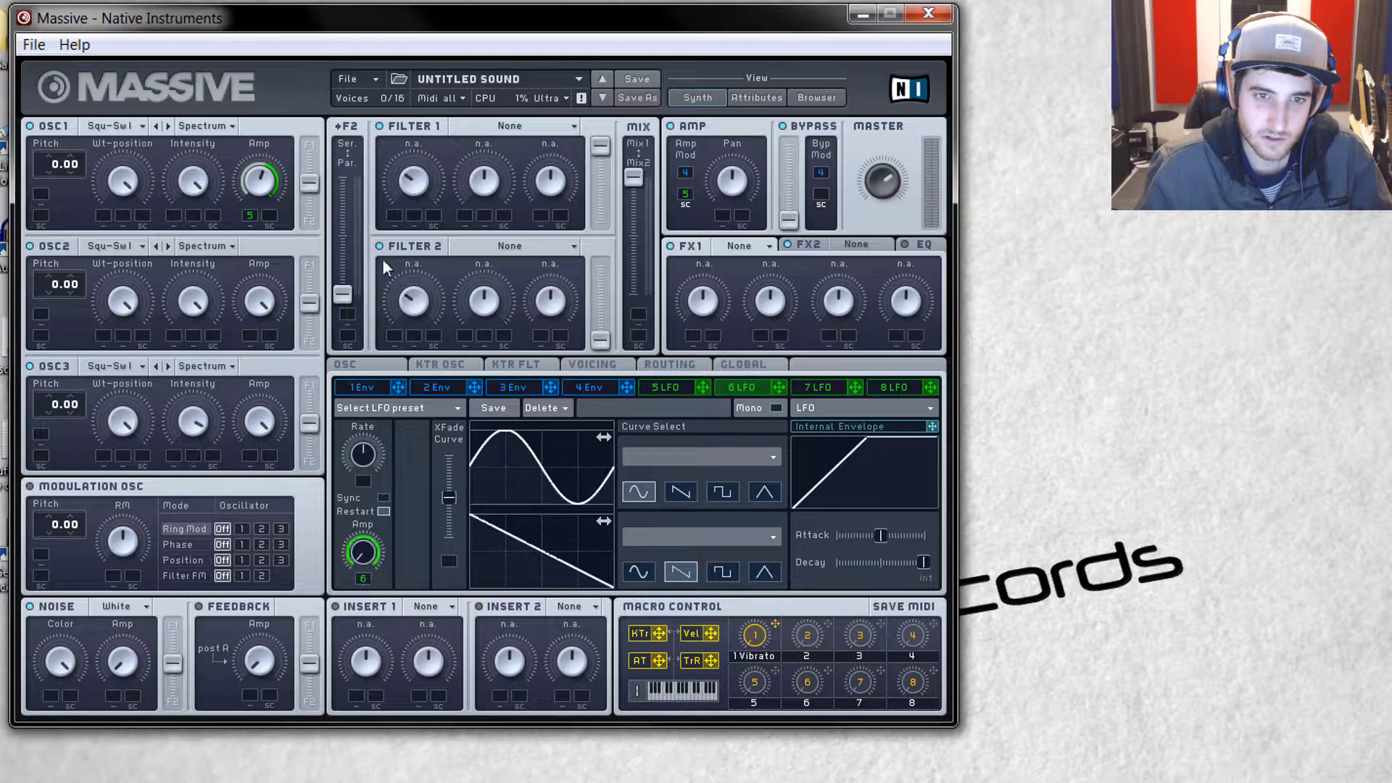
left_click(662, 392)
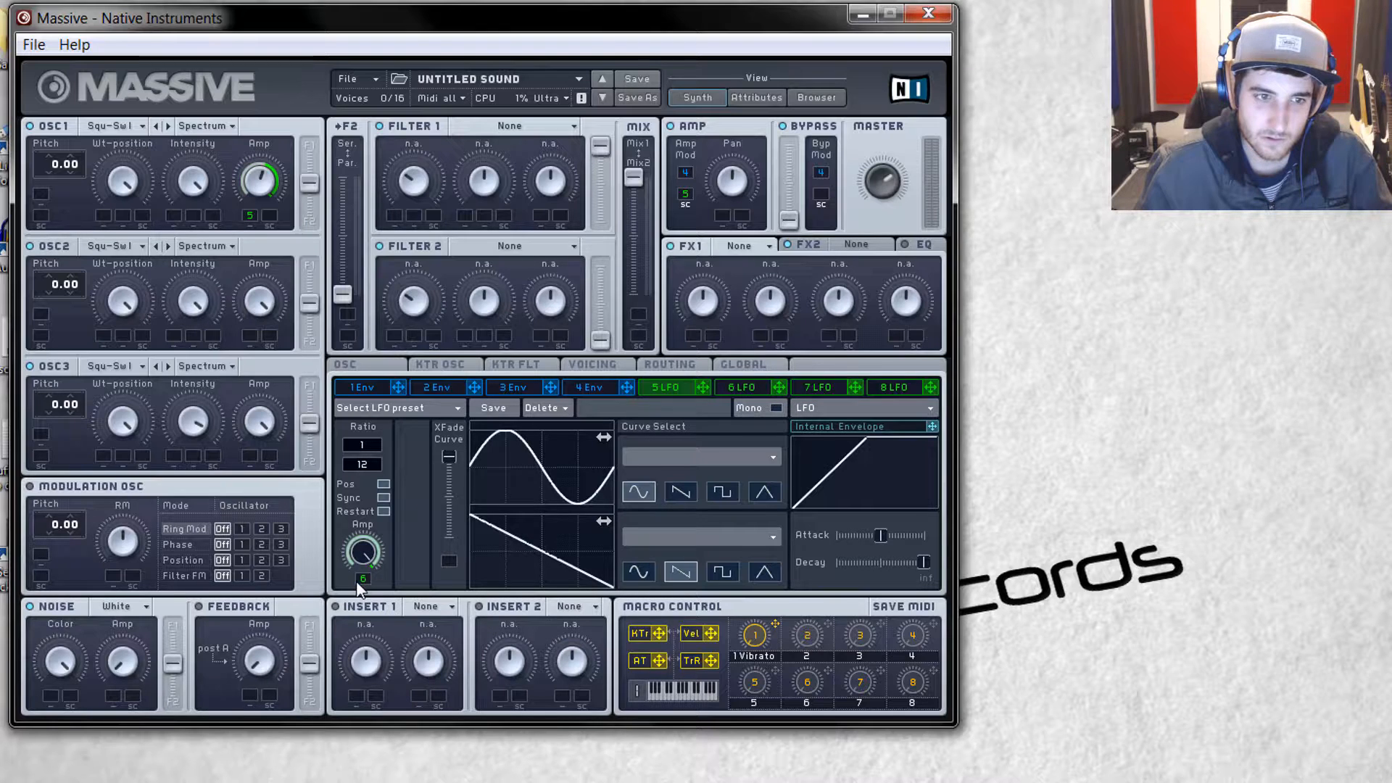
left_click(754, 389)
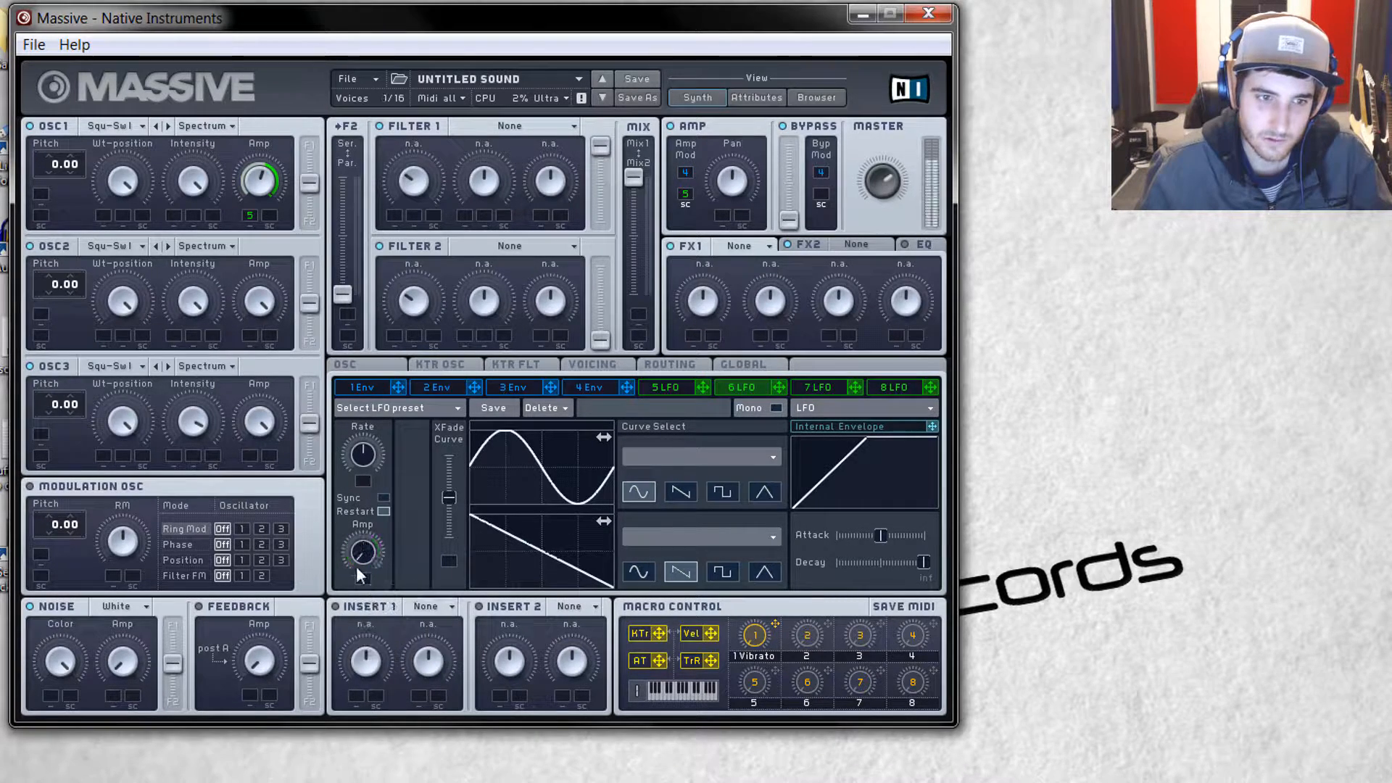
left_click(673, 386)
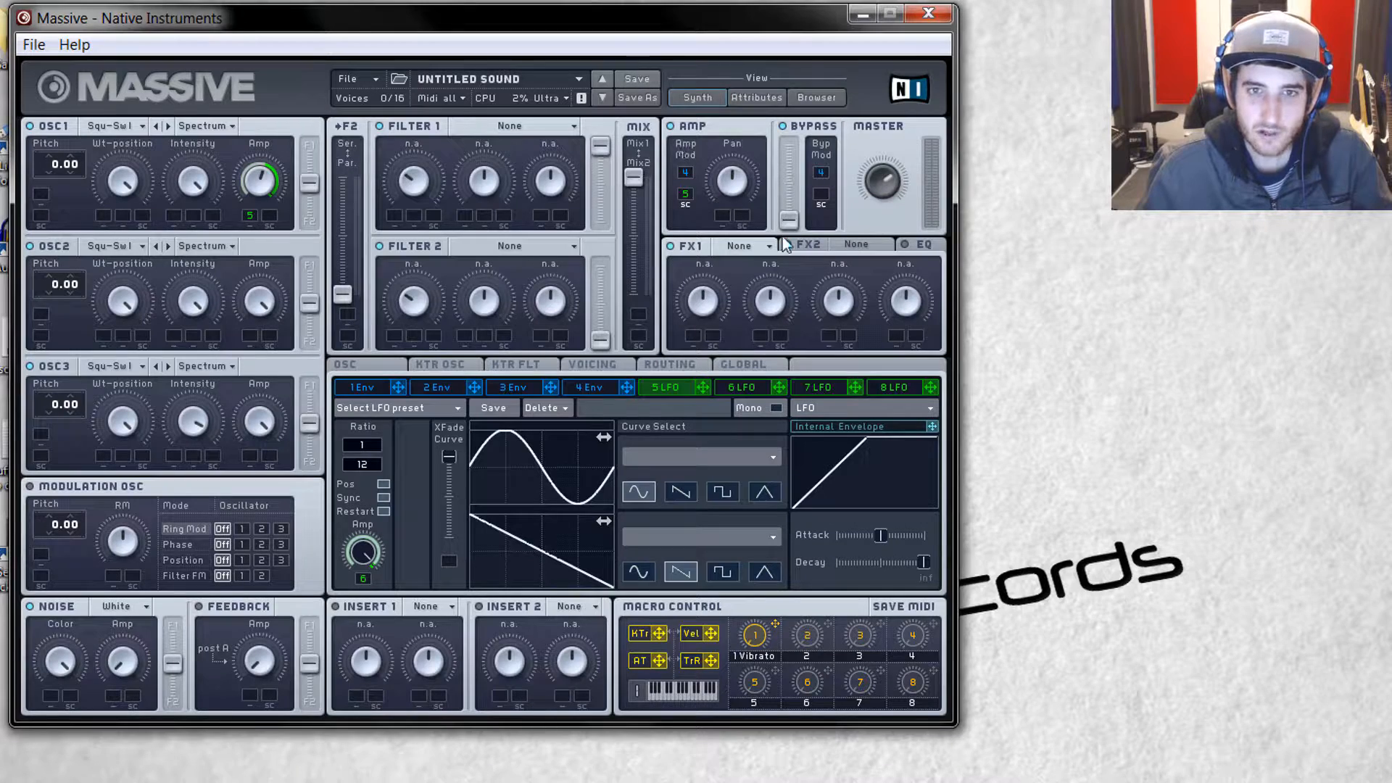
- Load Dimension Expander into FX1 and Reverb into FX2
left_click(750, 245)
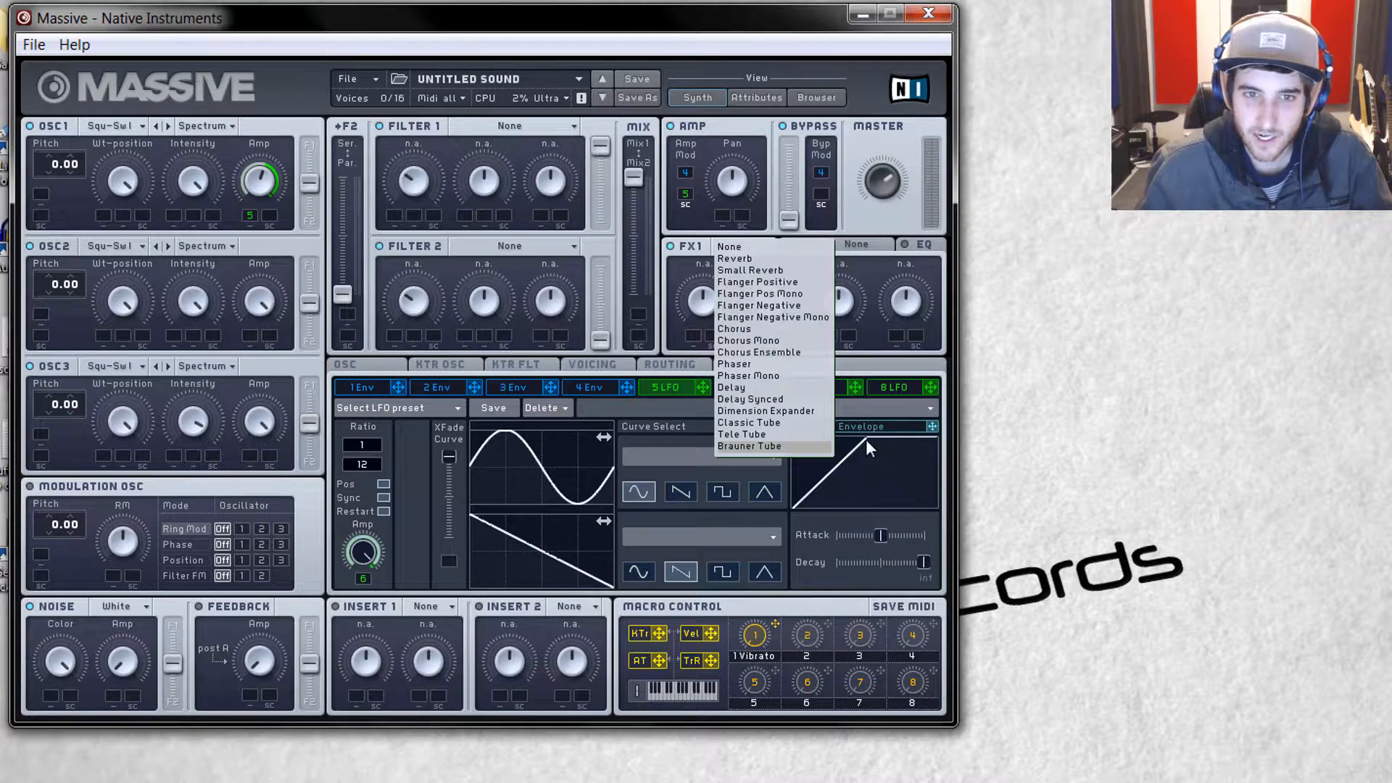
left_click(822, 411)
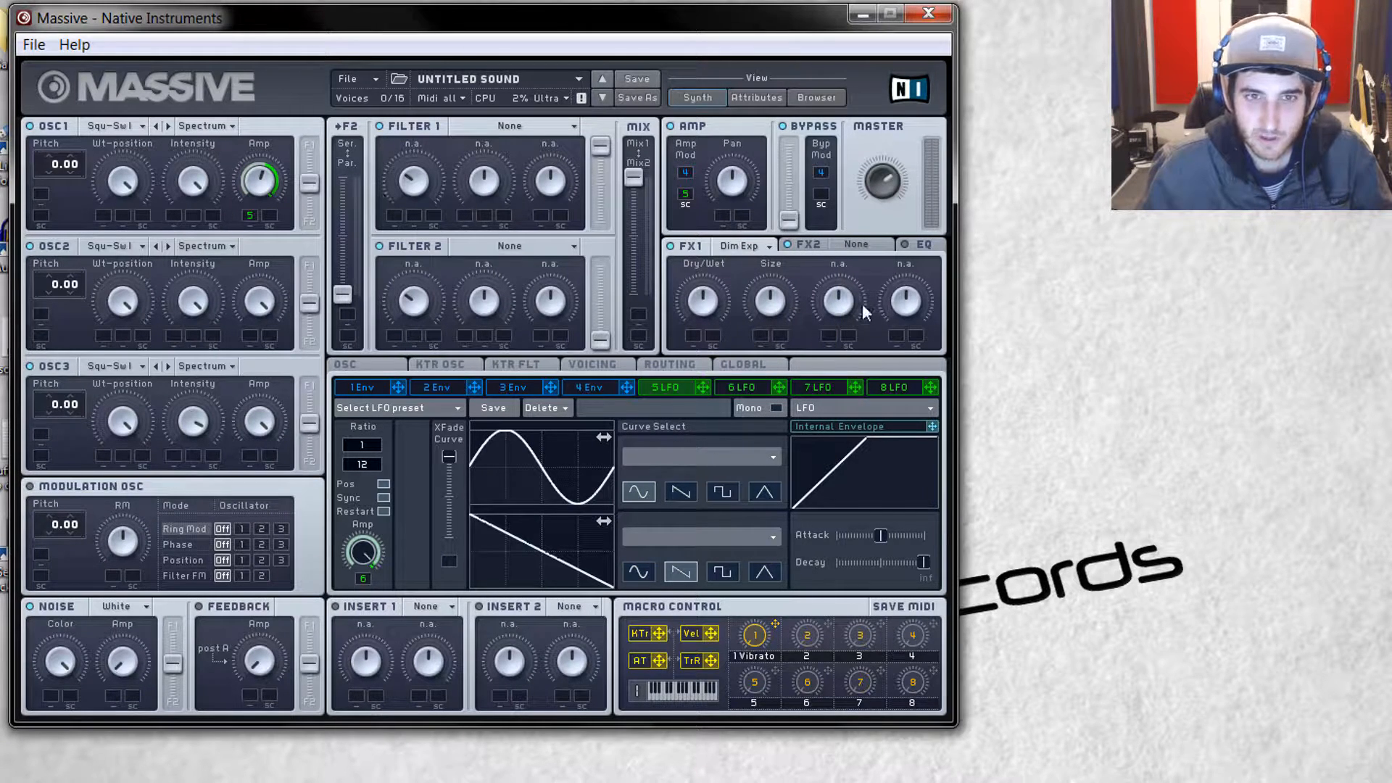
left_click(851, 245)
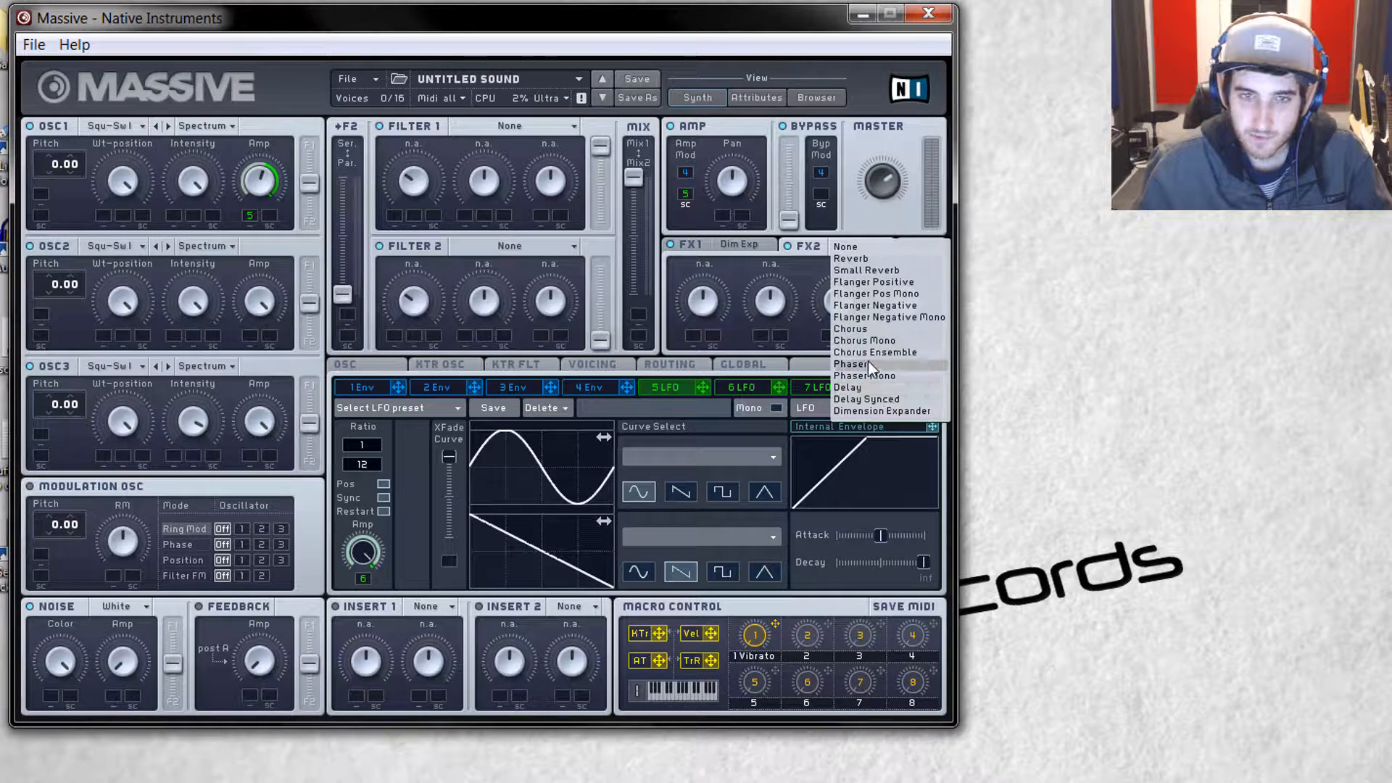
left_click(852, 262)
- Assign LFO 5 to modulate both the Dry/Wet and the Size of the Dimension Expander in FX1
left_click(751, 251)
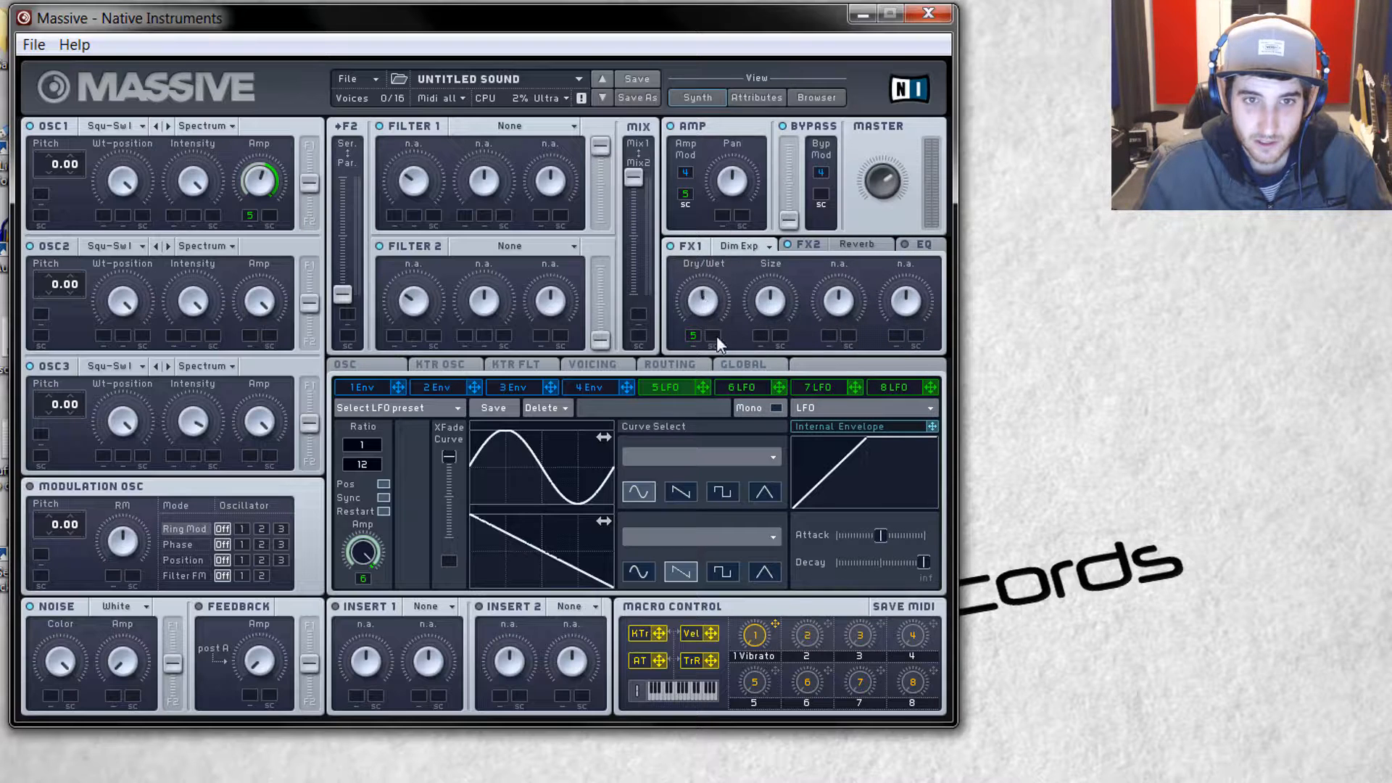
left_click_drag(717, 336, 761, 337)
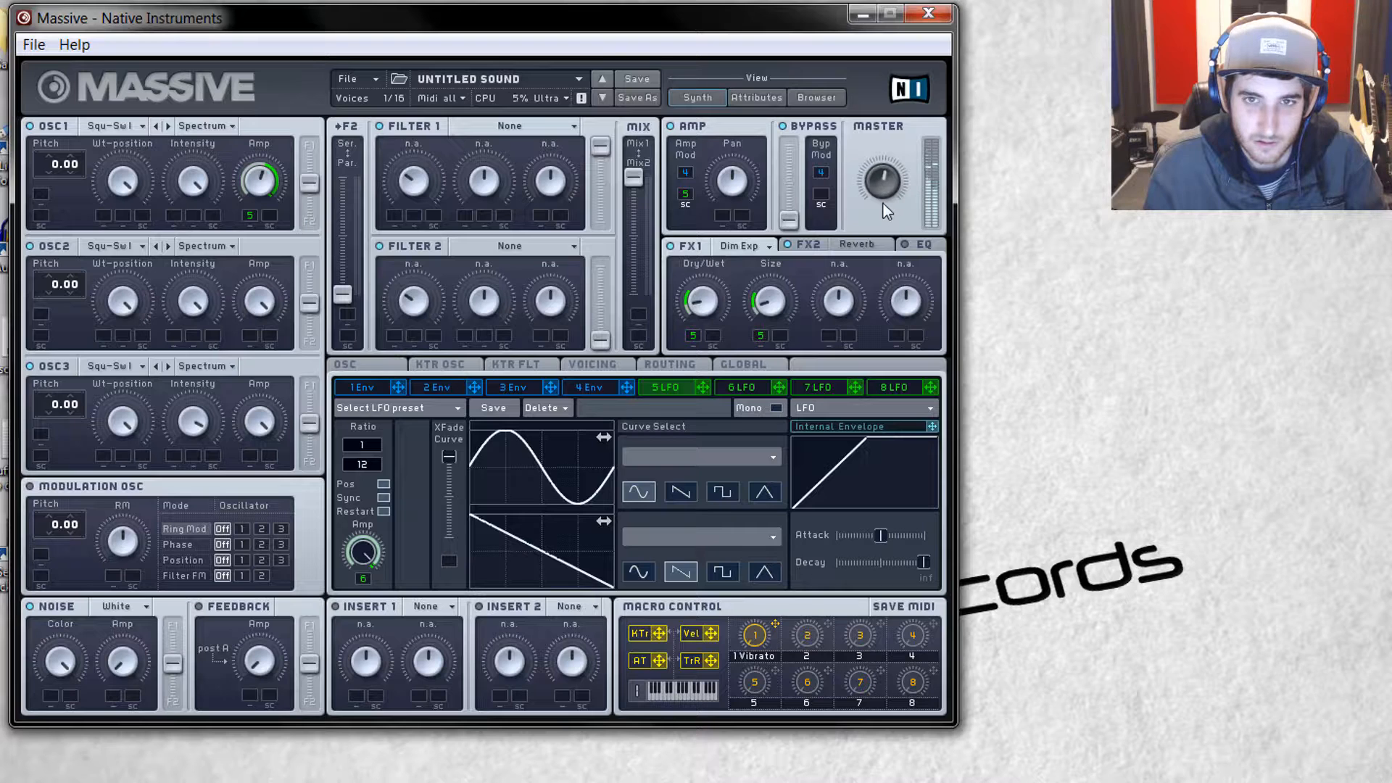
- Modulate the FX2 Reverb's Dry/Wet with LFO 5 at a small depth, and lower the reverb's Size
left_click(783, 247)
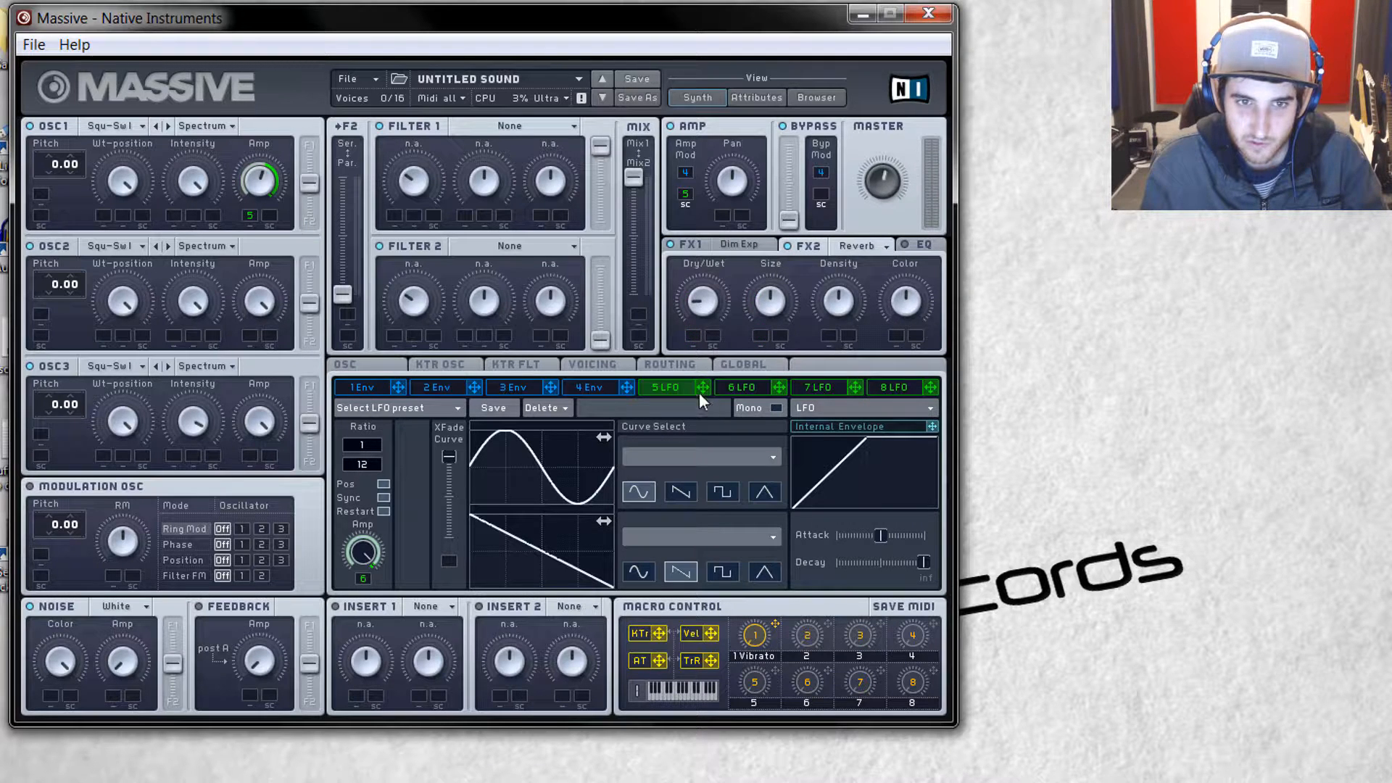
left_click_drag(702, 390, 695, 313)
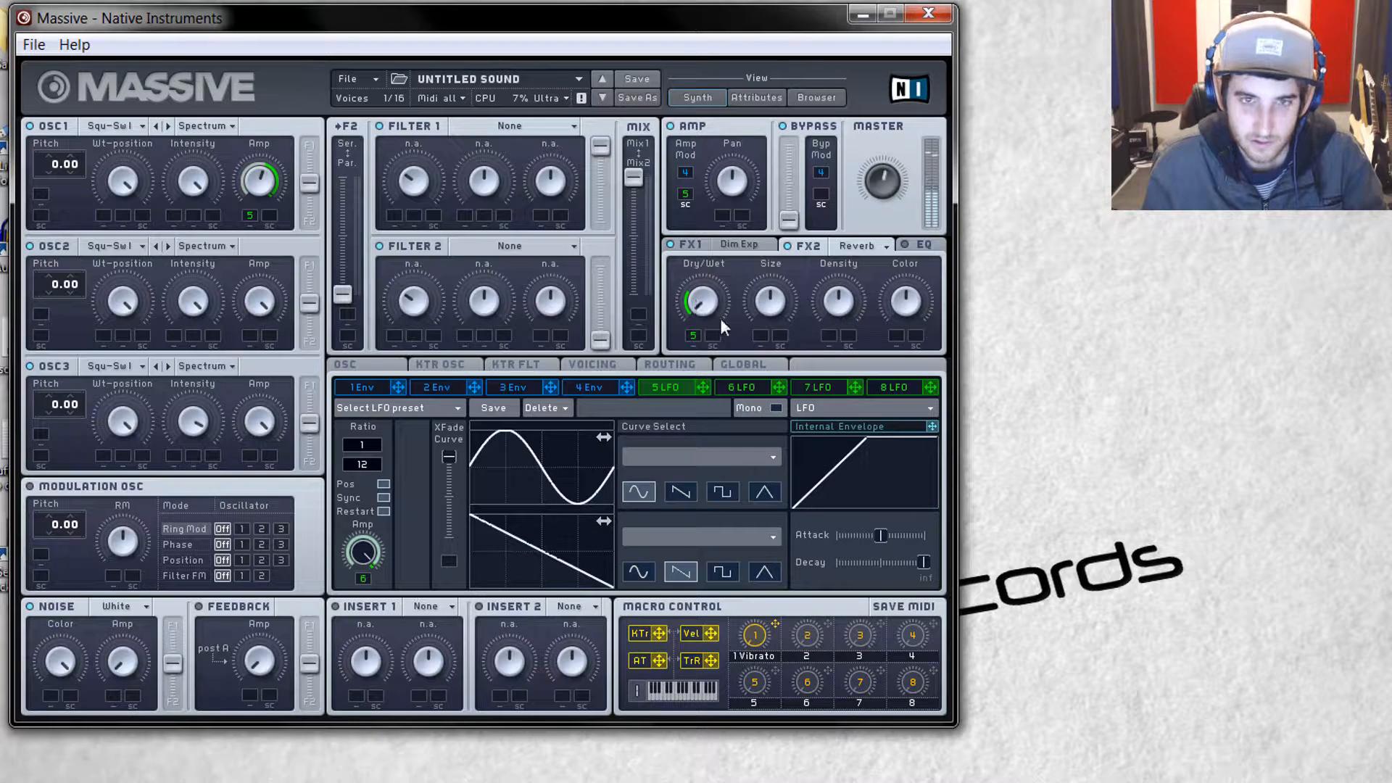
left_click_drag(782, 327, 790, 367)
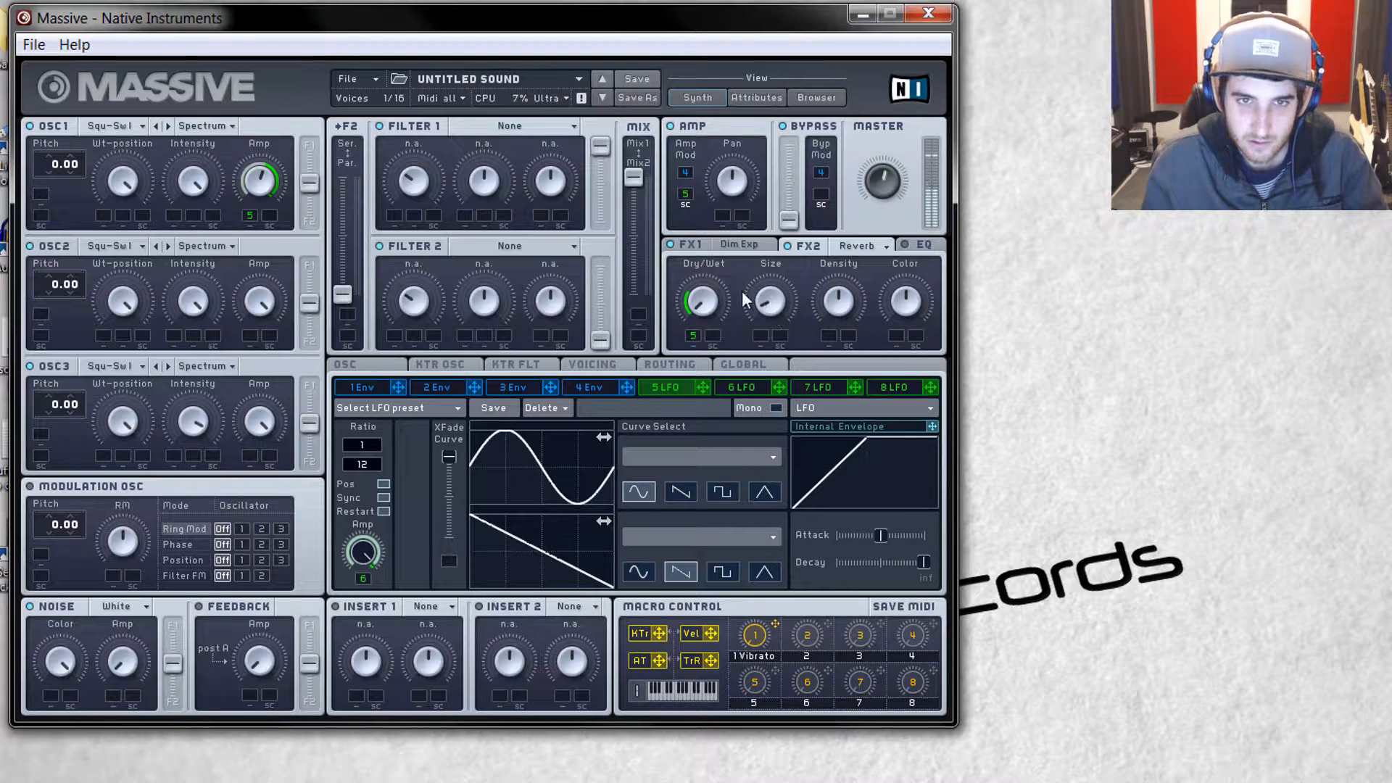
left_click_drag(694, 337, 694, 361)
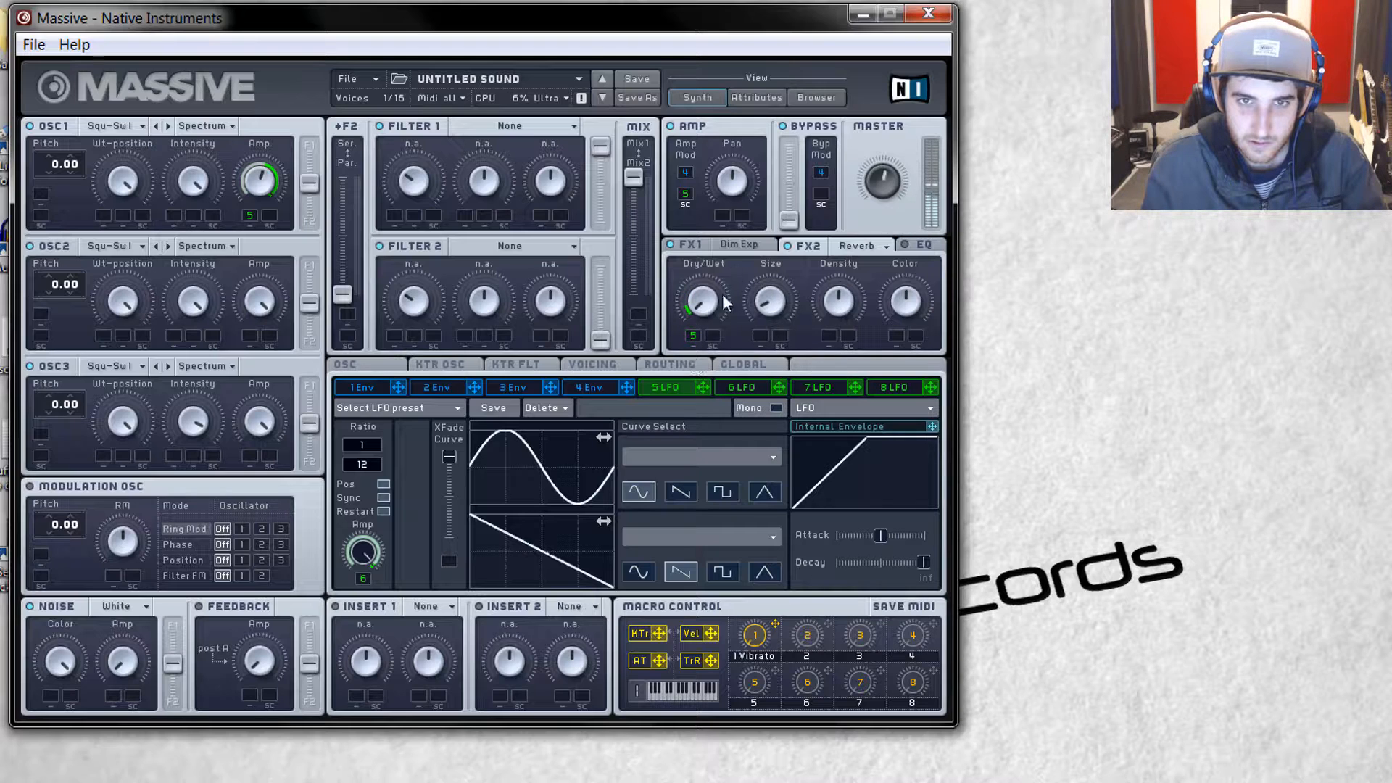
- Reduce LFO 5's modulation depth on the Dimension Expander's Dry/Wet and Size, and lower the Size itself
left_click(697, 246)
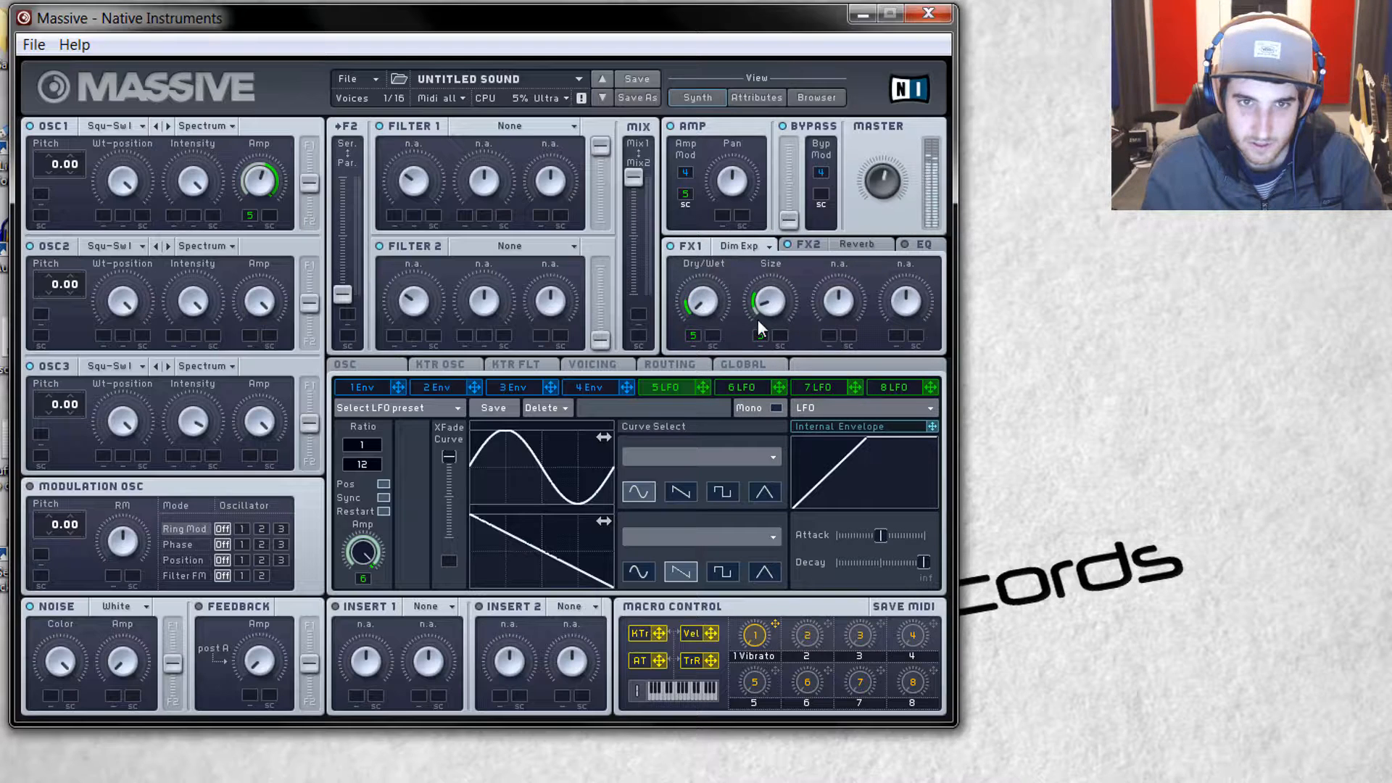
left_click_drag(773, 299, 781, 391)
left_click_drag(758, 335, 765, 276)
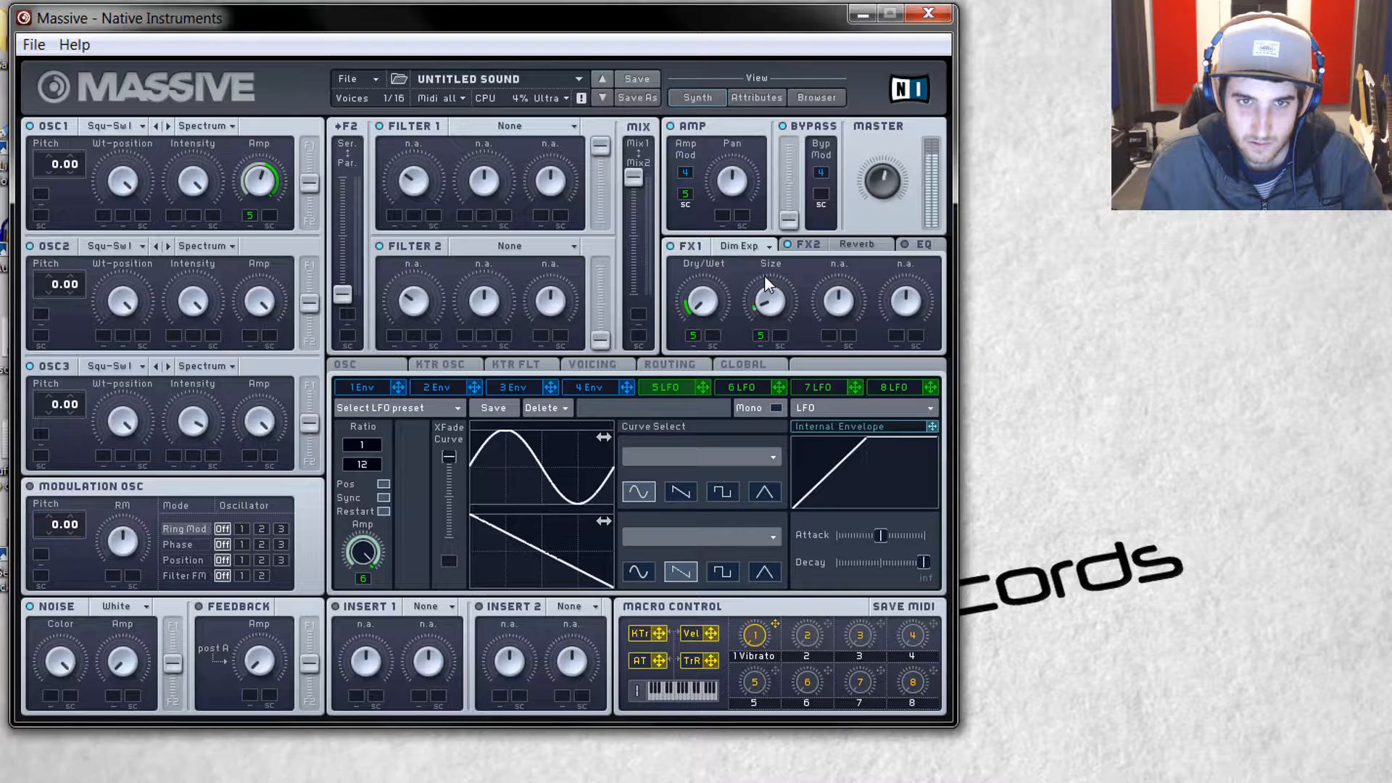
- Enable the EQ and modulate its Boost and Frequency with LFO 5
left_click(910, 246)
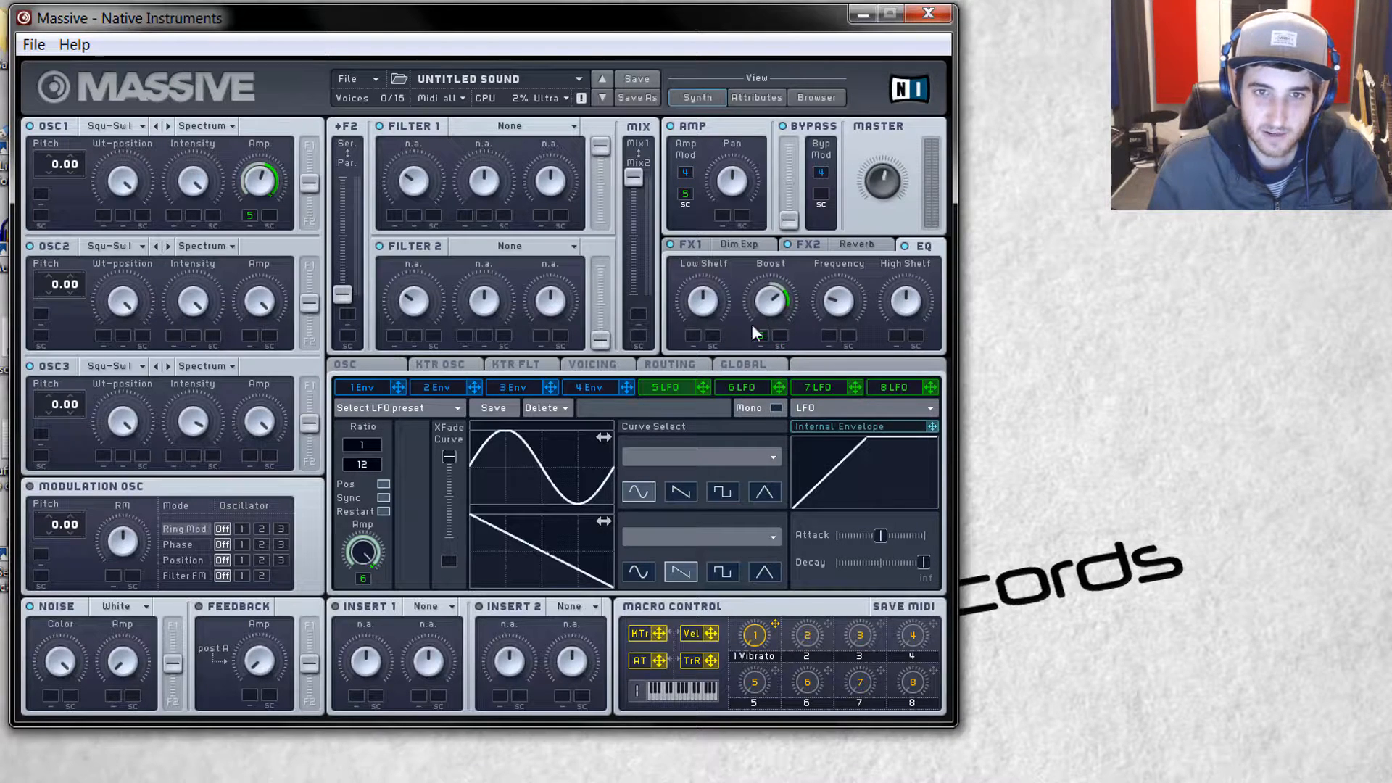
left_click_drag(702, 388, 839, 306)
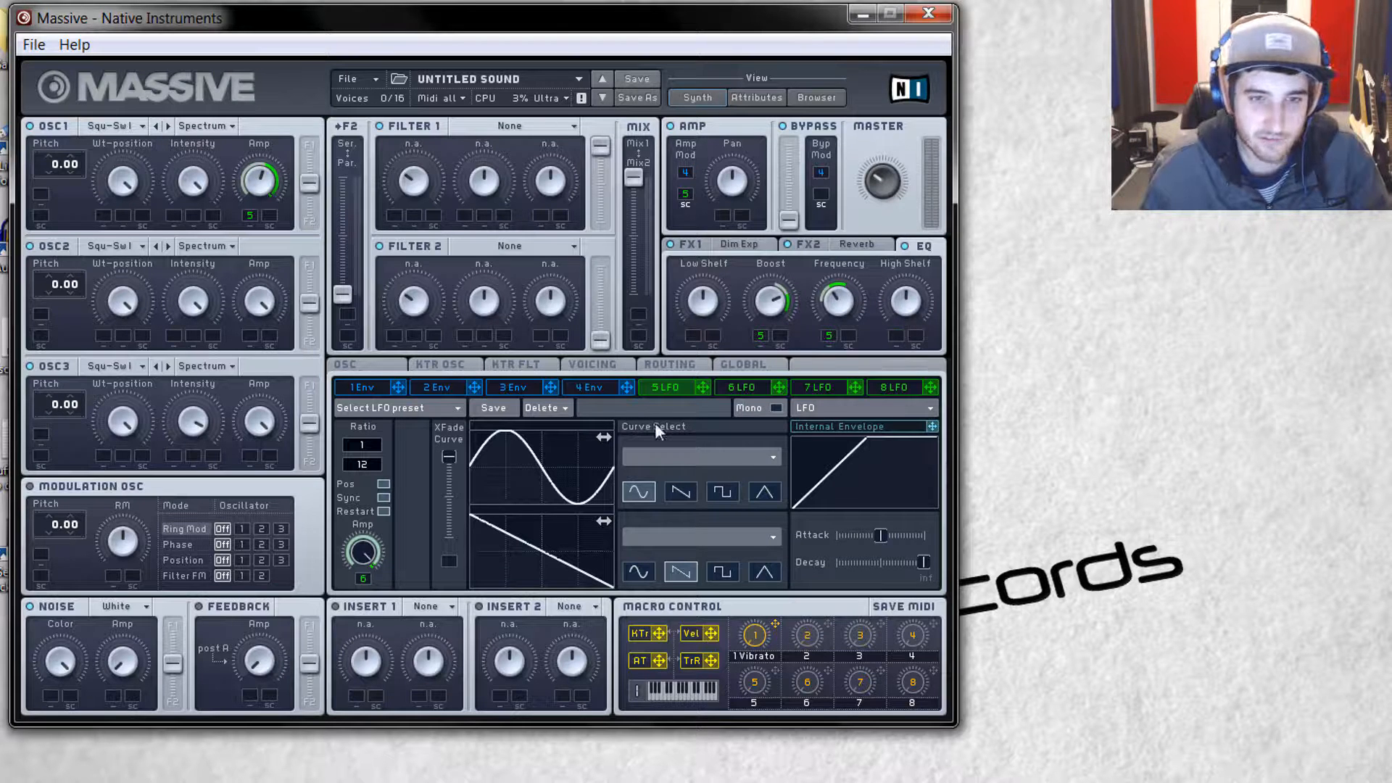
- Route the bypass from Noise, trying its return at Fx 1 and EQ before setting it to Fx 2
left_click(682, 367)
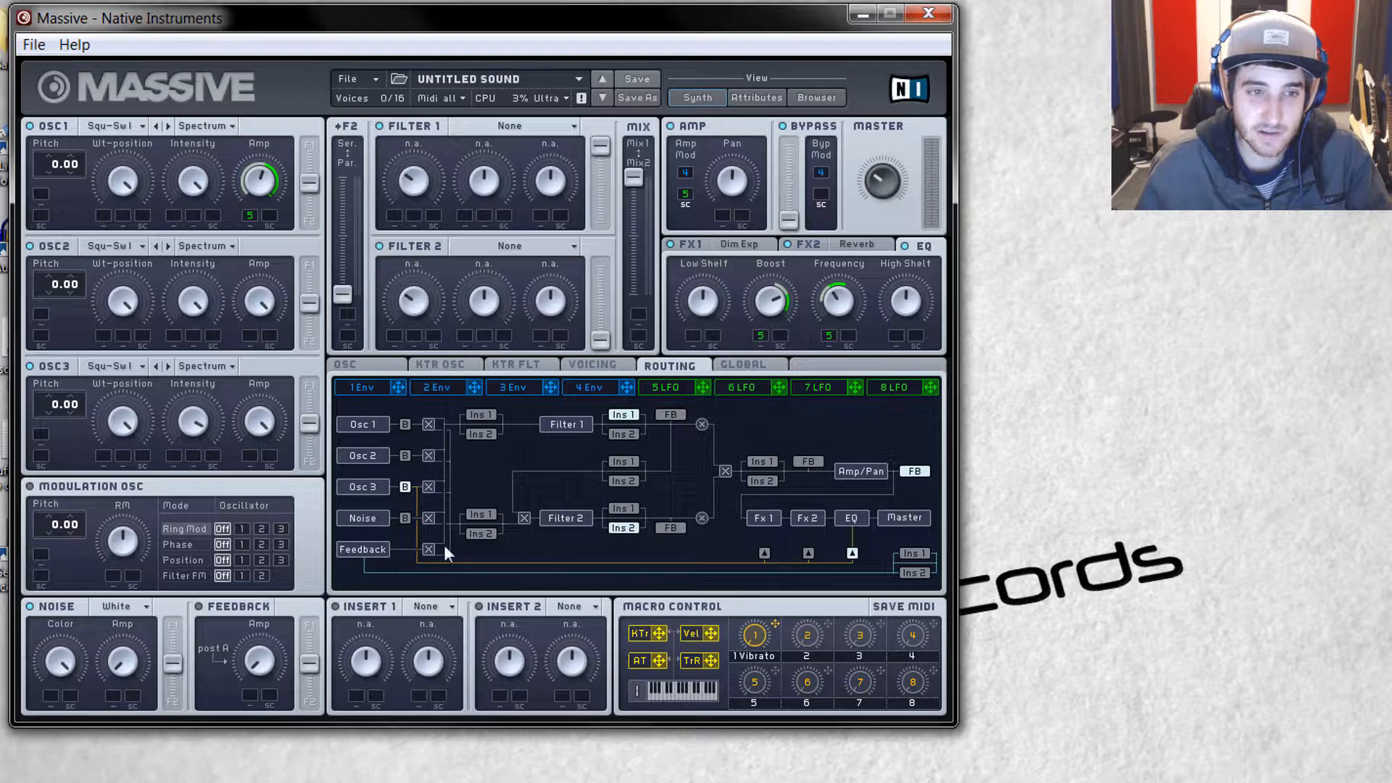
left_click(405, 517)
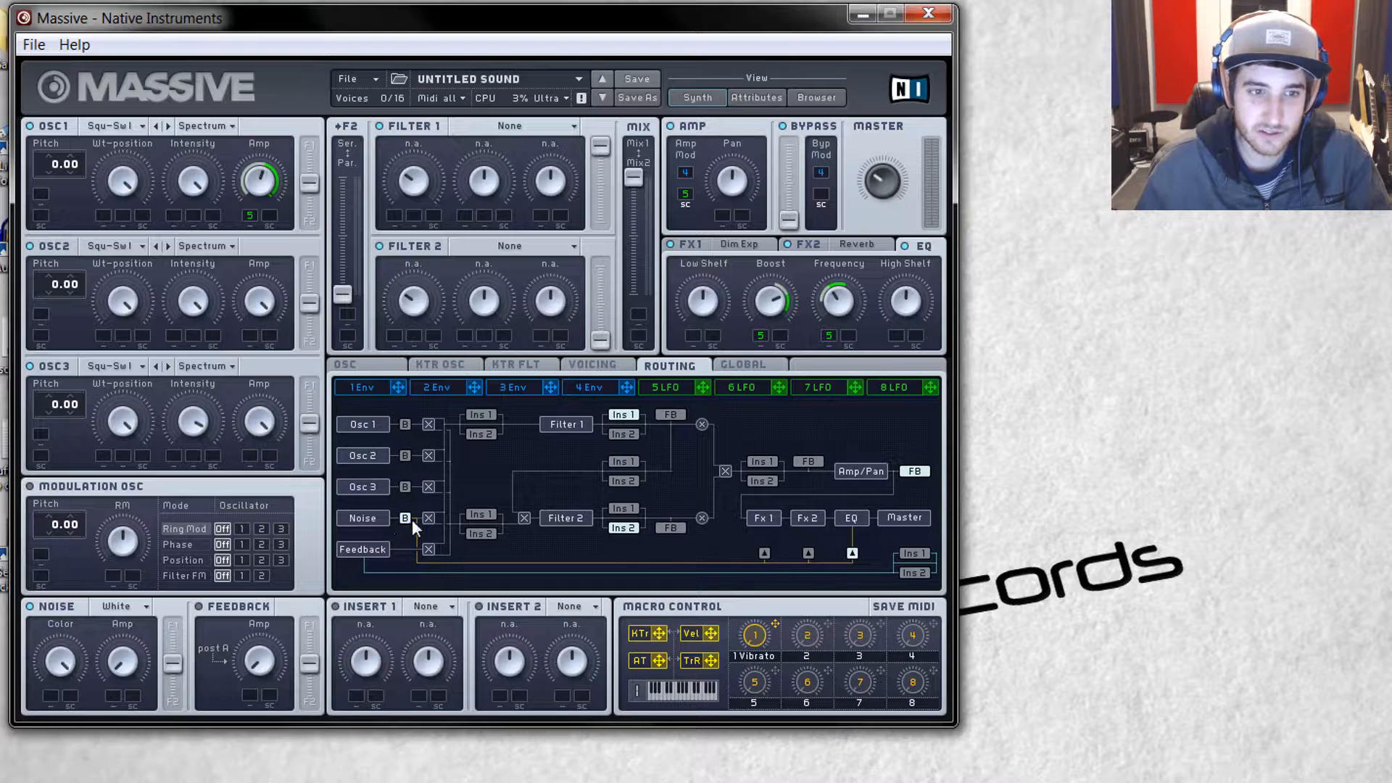
left_click(764, 553)
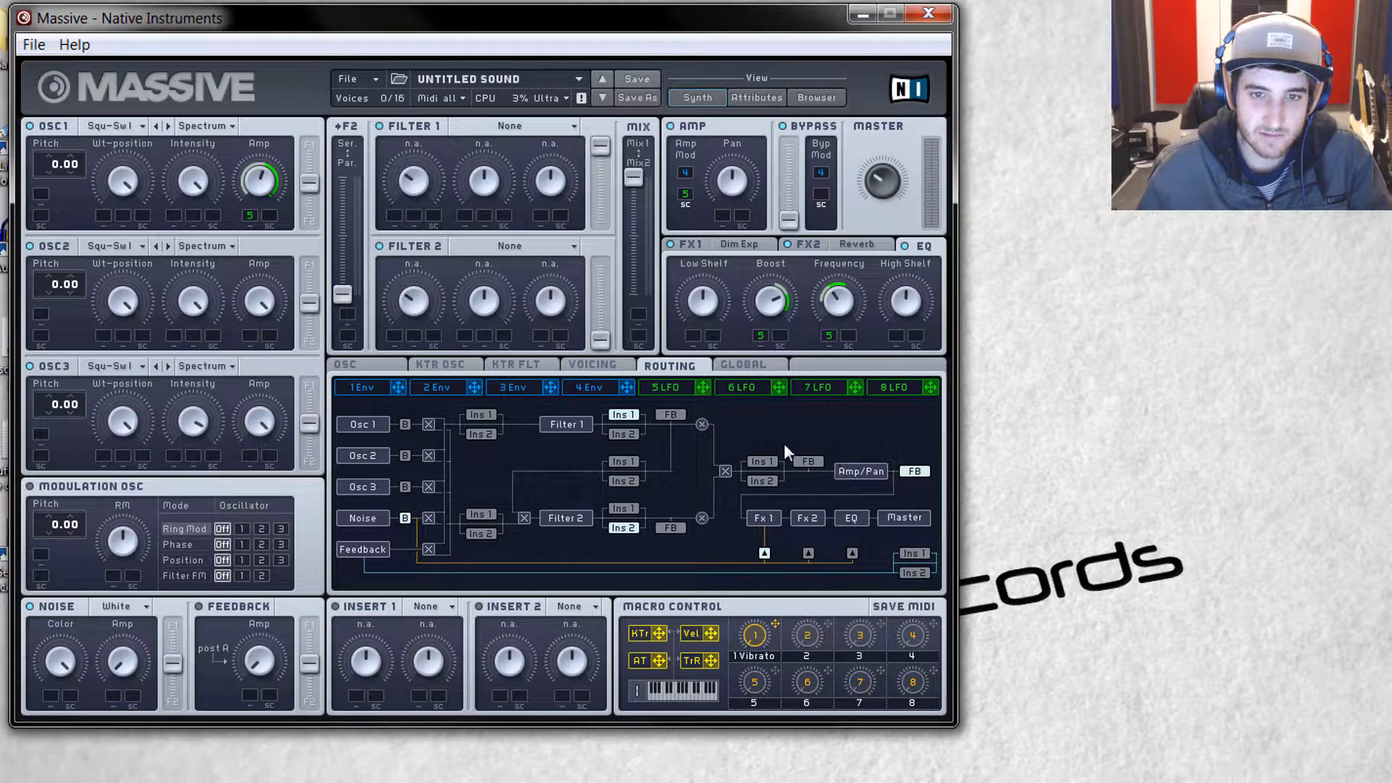
left_click(852, 554)
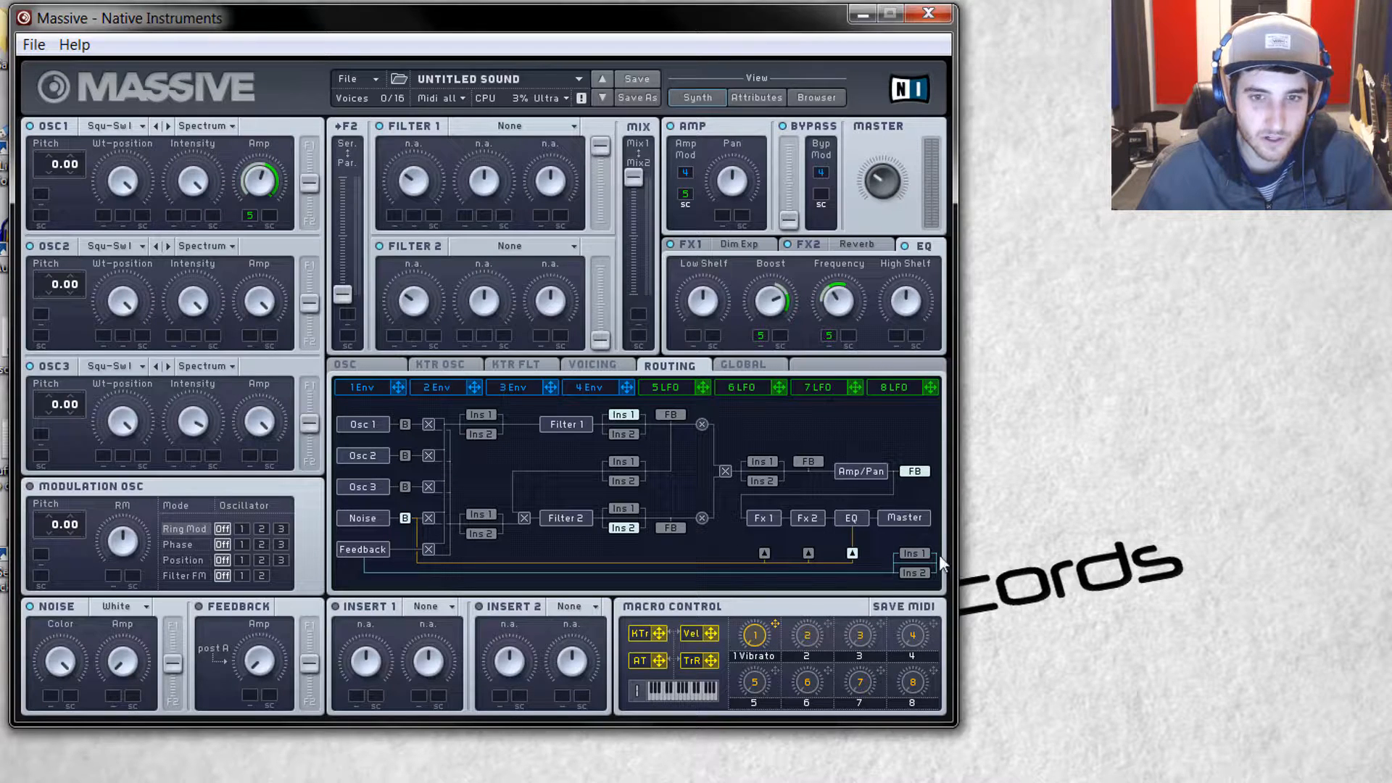
left_click(809, 554)
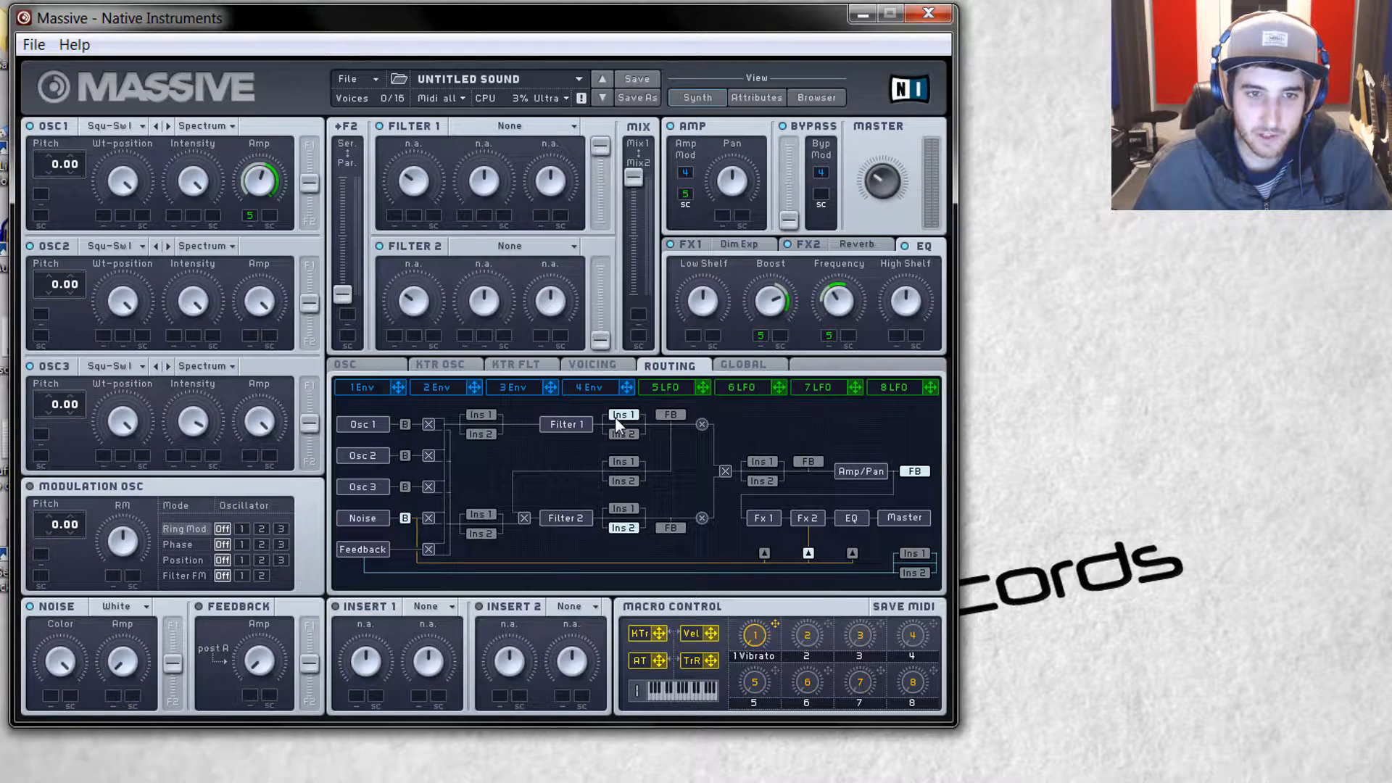
- Try Insert 1 and Insert 2 at different routing positions before Amp/Pan and around Filter 1
left_click(754, 481)
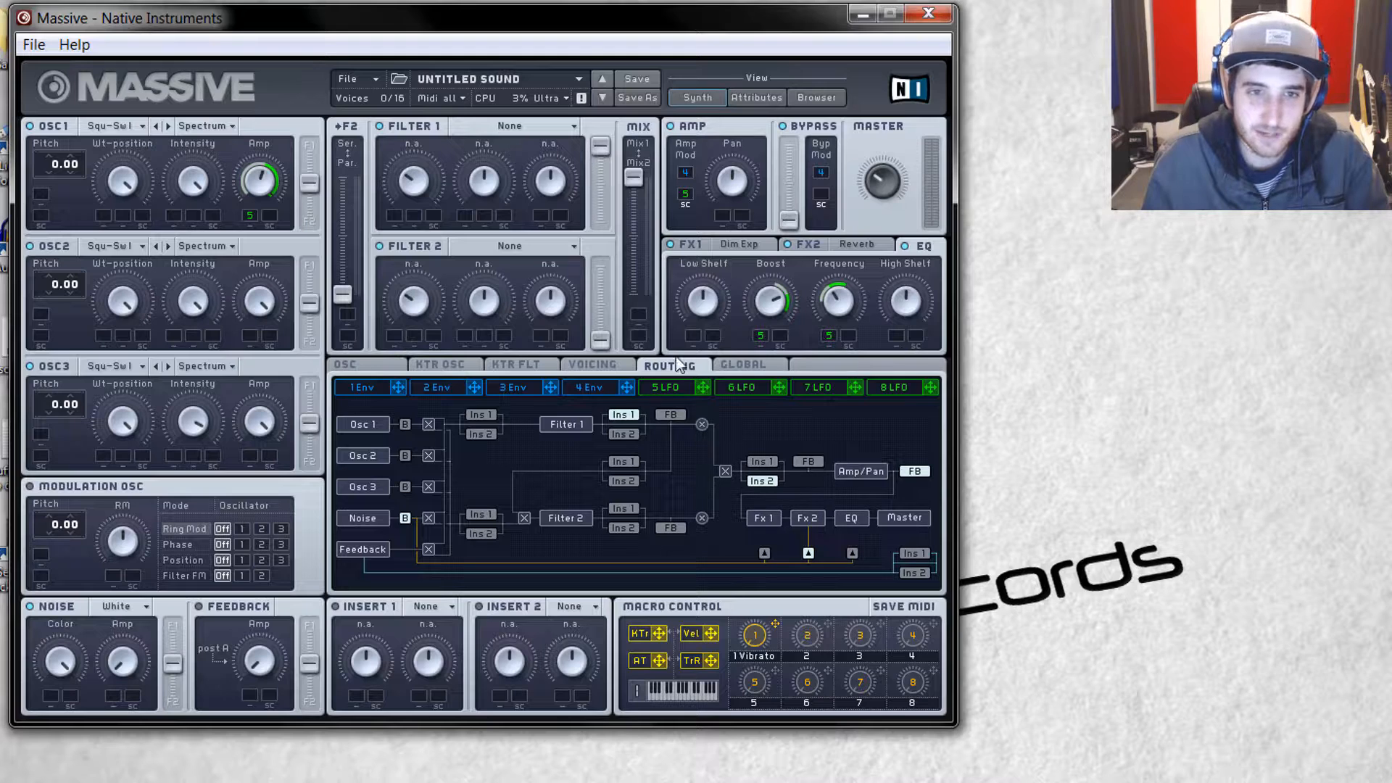
left_click(755, 464)
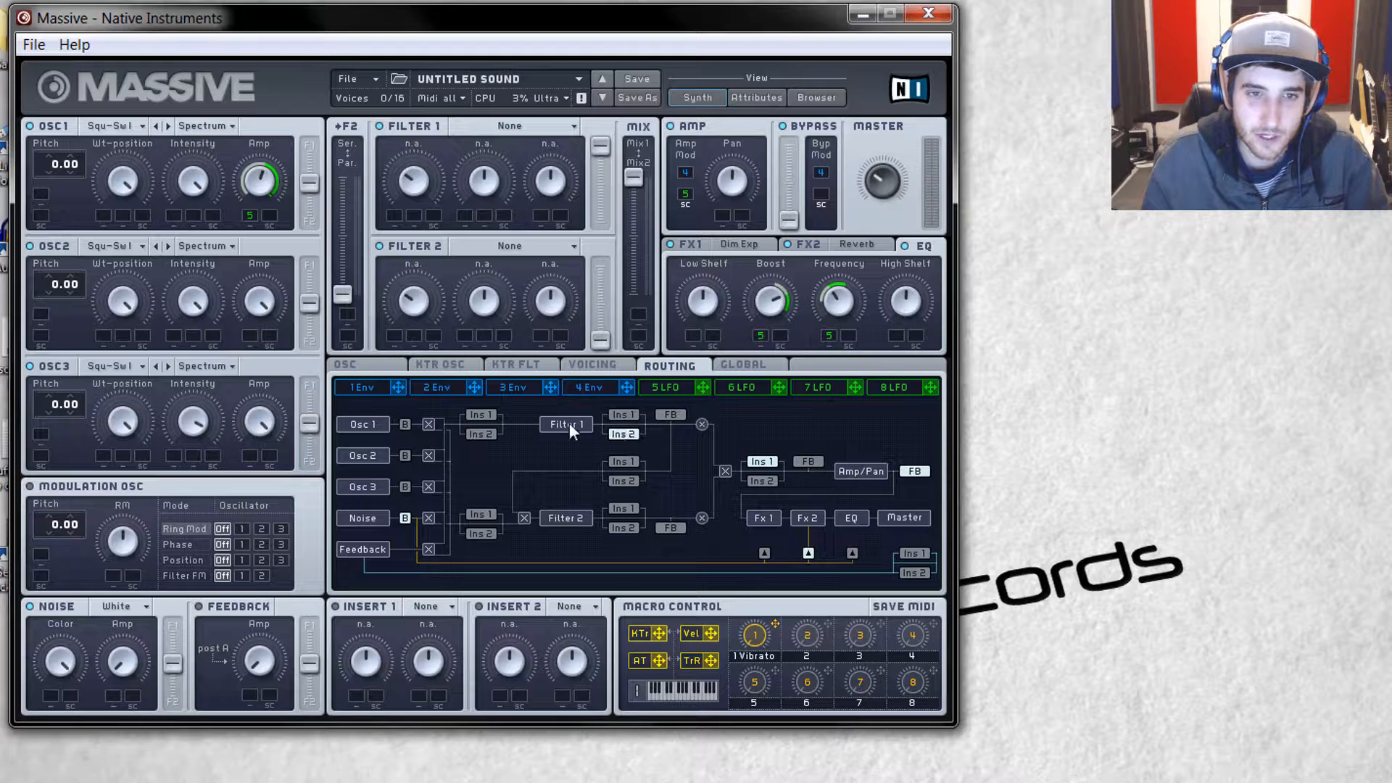
left_click(482, 433)
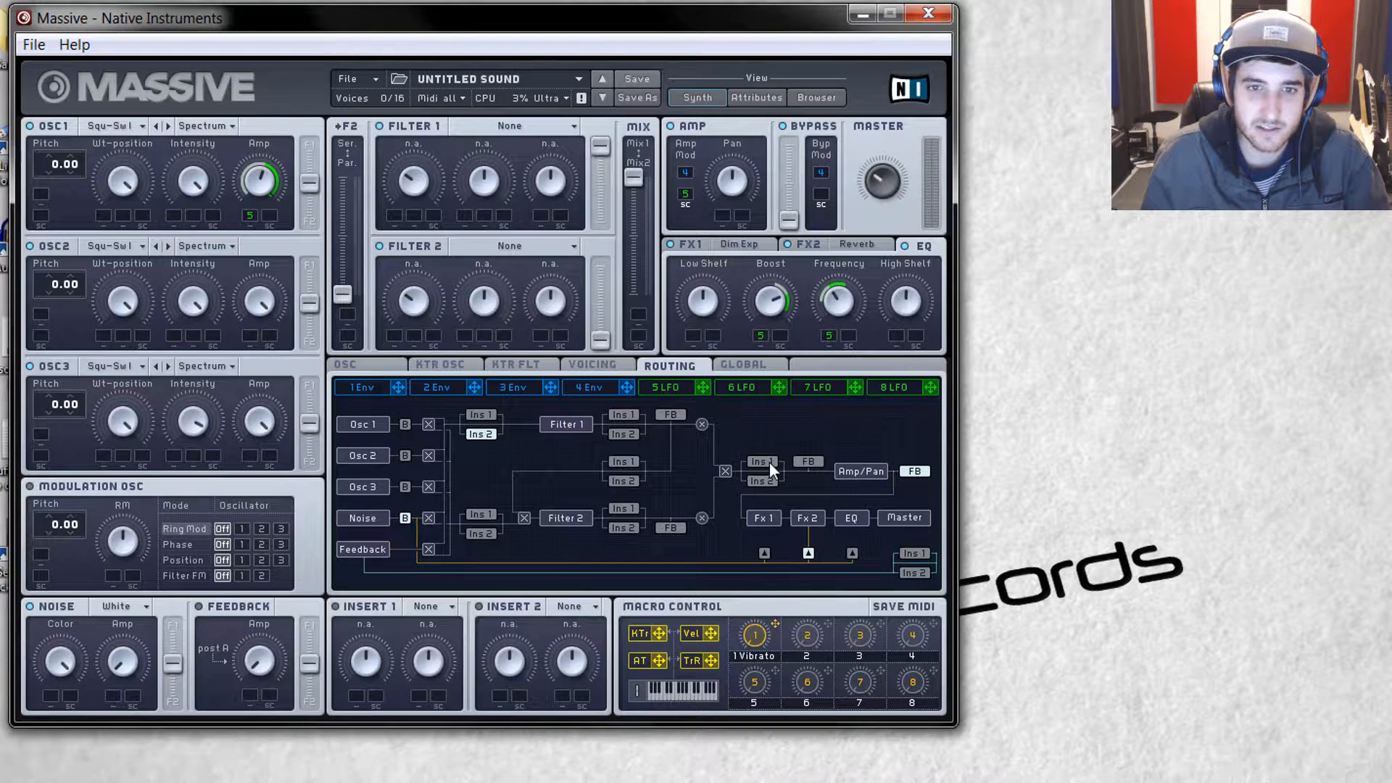
left_click(738, 477)
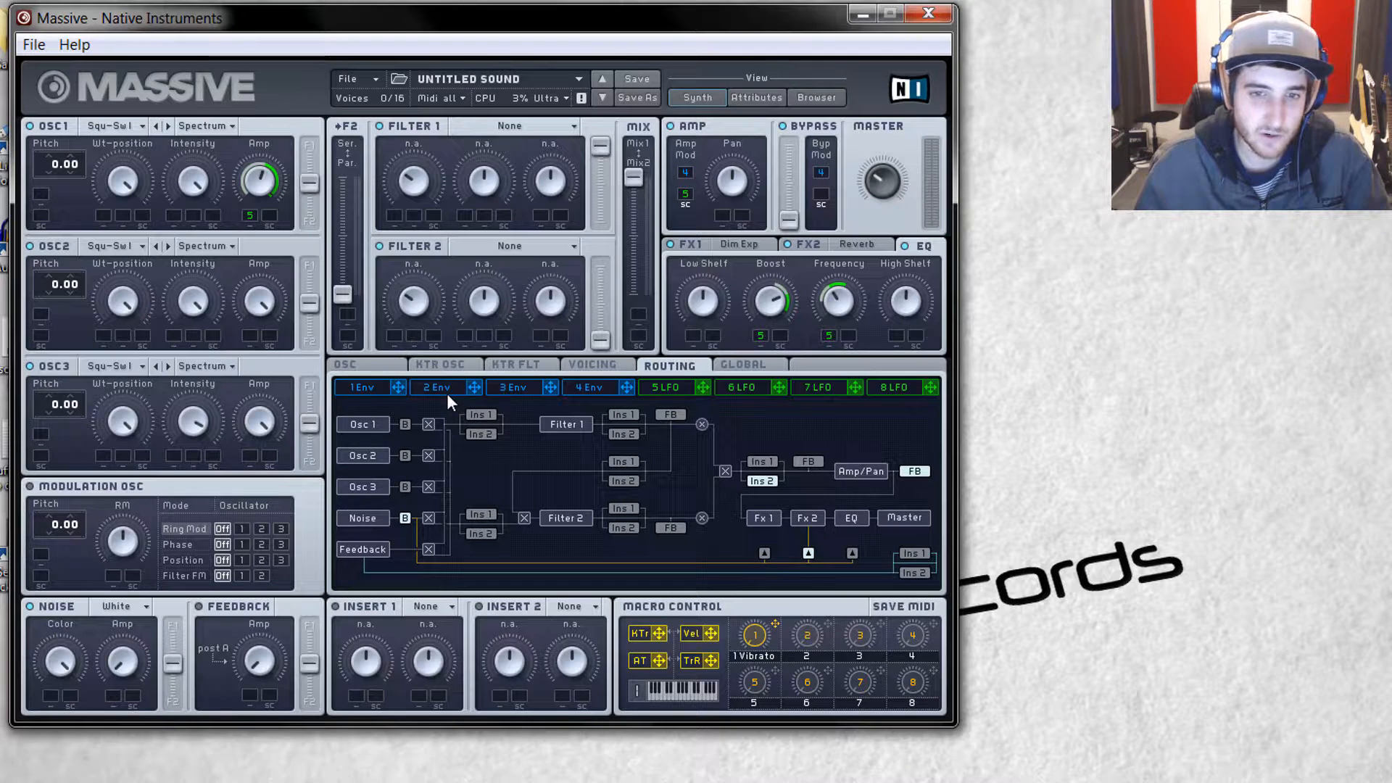
left_click(632, 433)
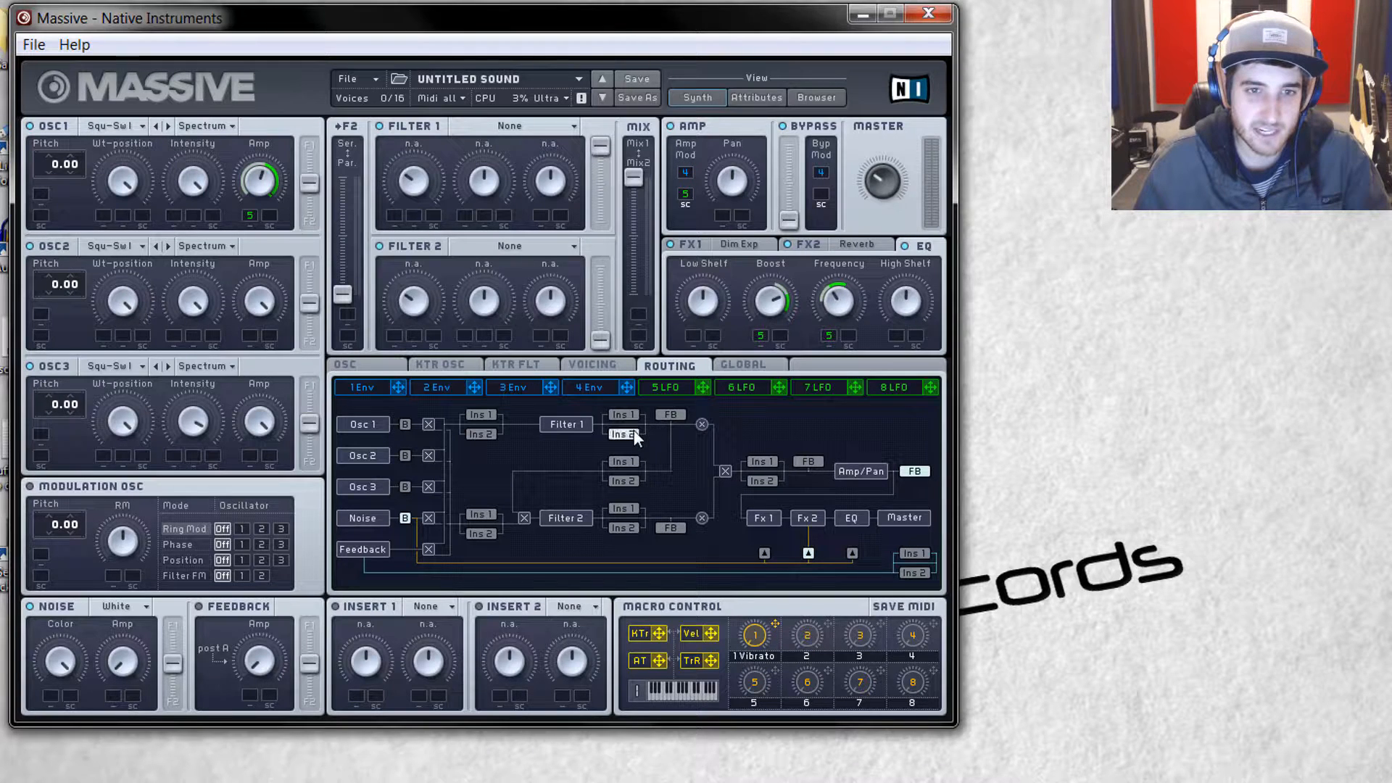
- Place Insert 2 before Filter 1 and Insert 1 after Filter 1 in the signal routing
left_click(483, 435)
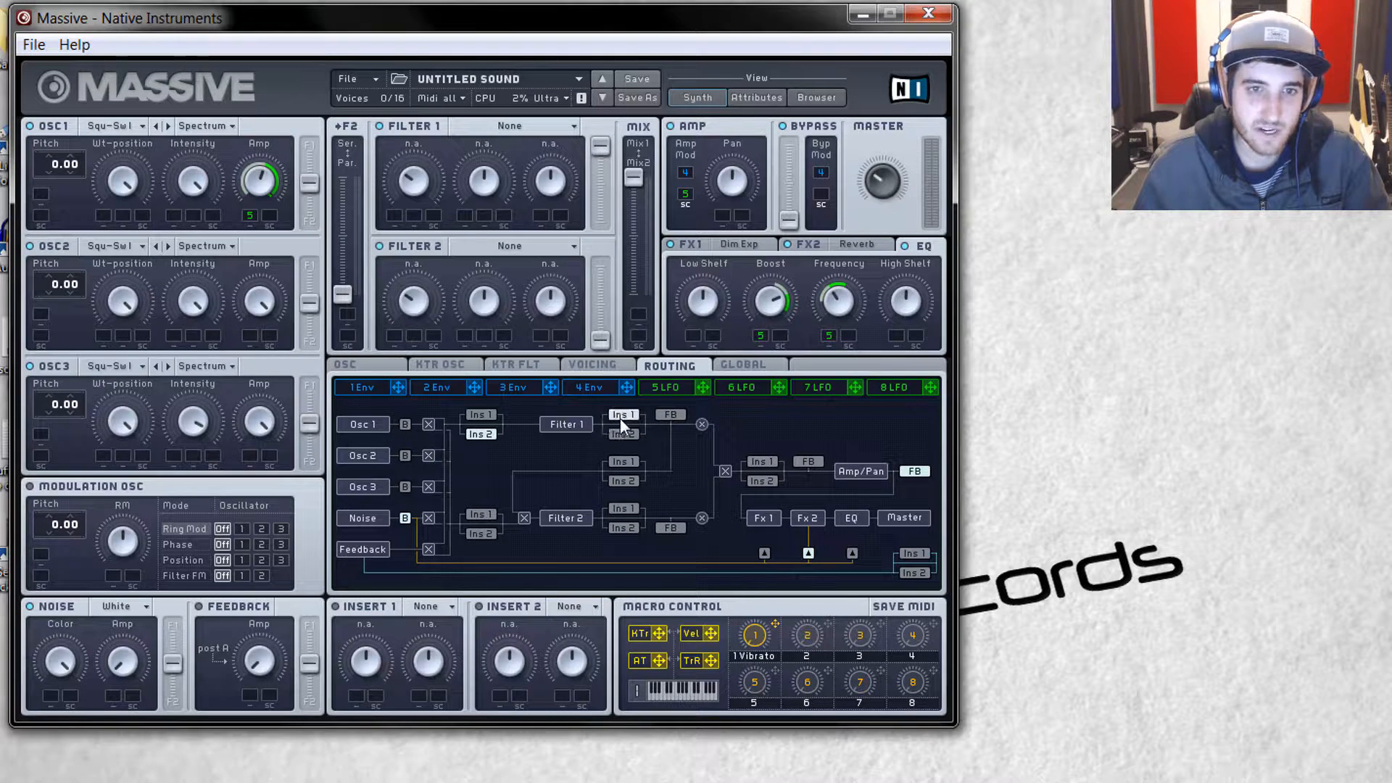
left_click(480, 415)
left_click(481, 434)
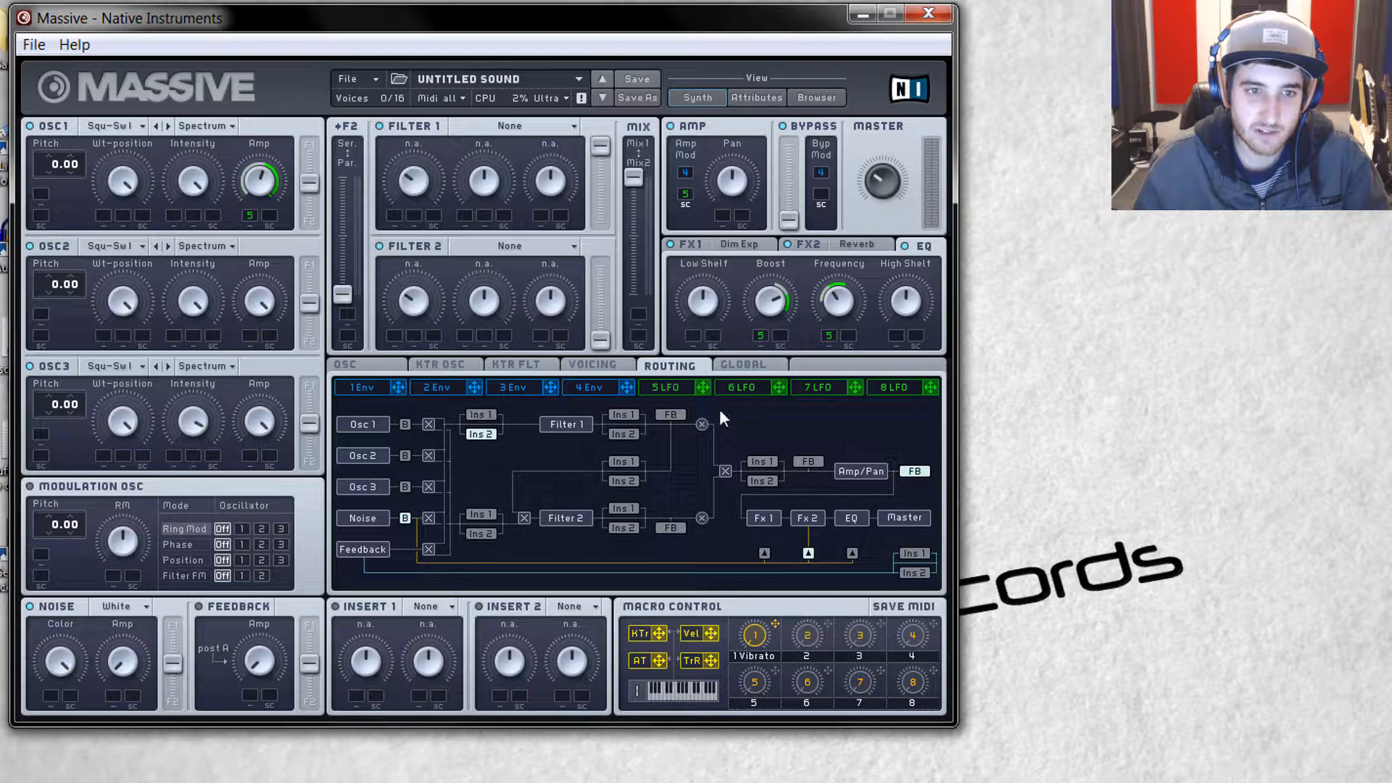
left_click(622, 415)
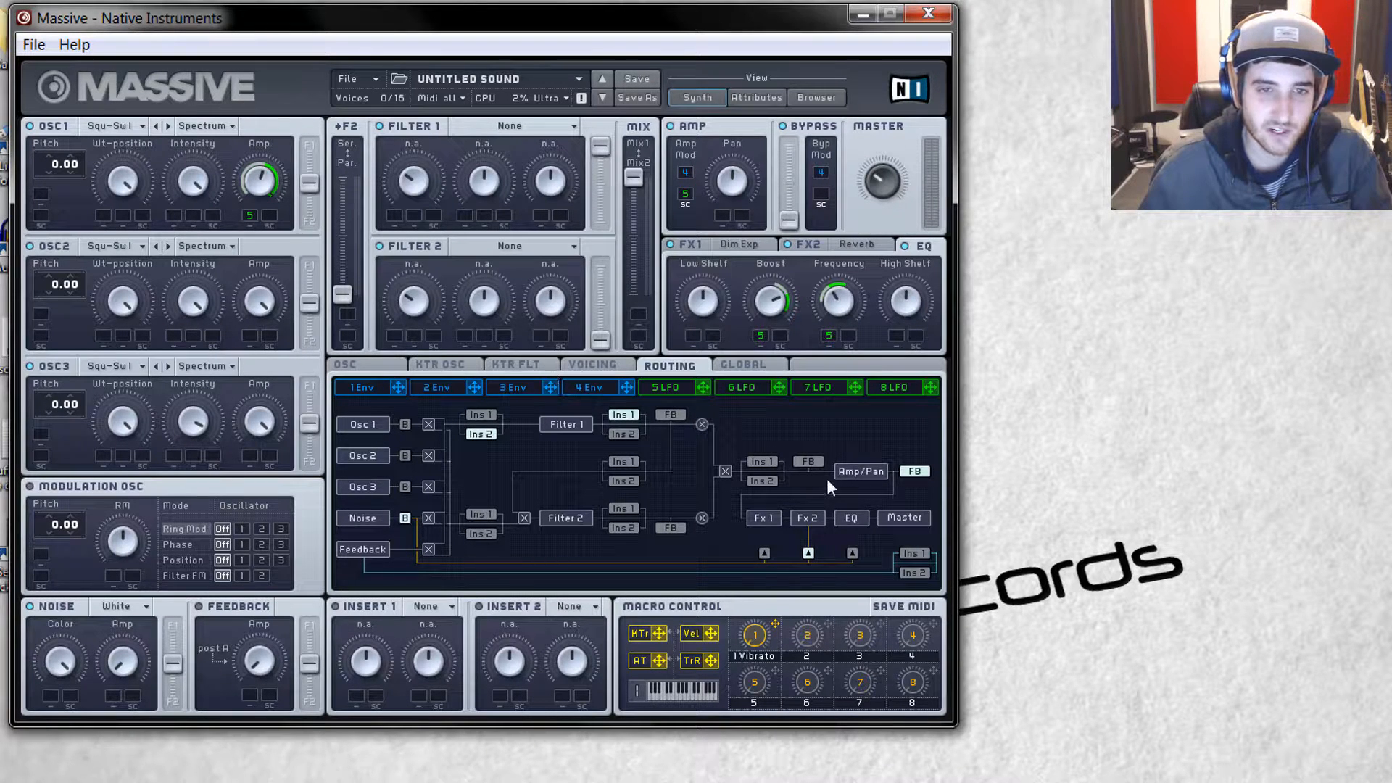
- Load Simple Delay into Insert 2, switched on, with LFO 5 modulating its Dry/Wet
left_click(407, 607)
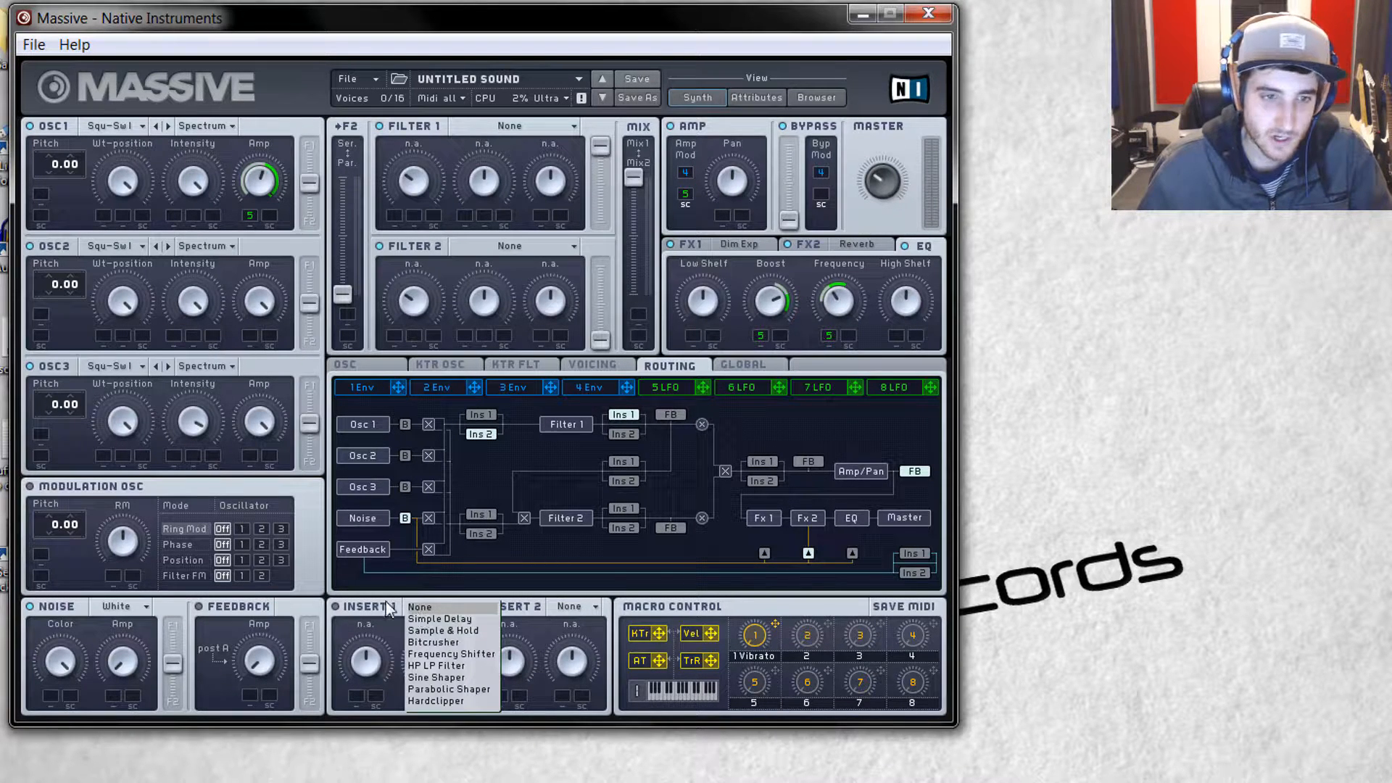
left_click(386, 599)
left_click(425, 602)
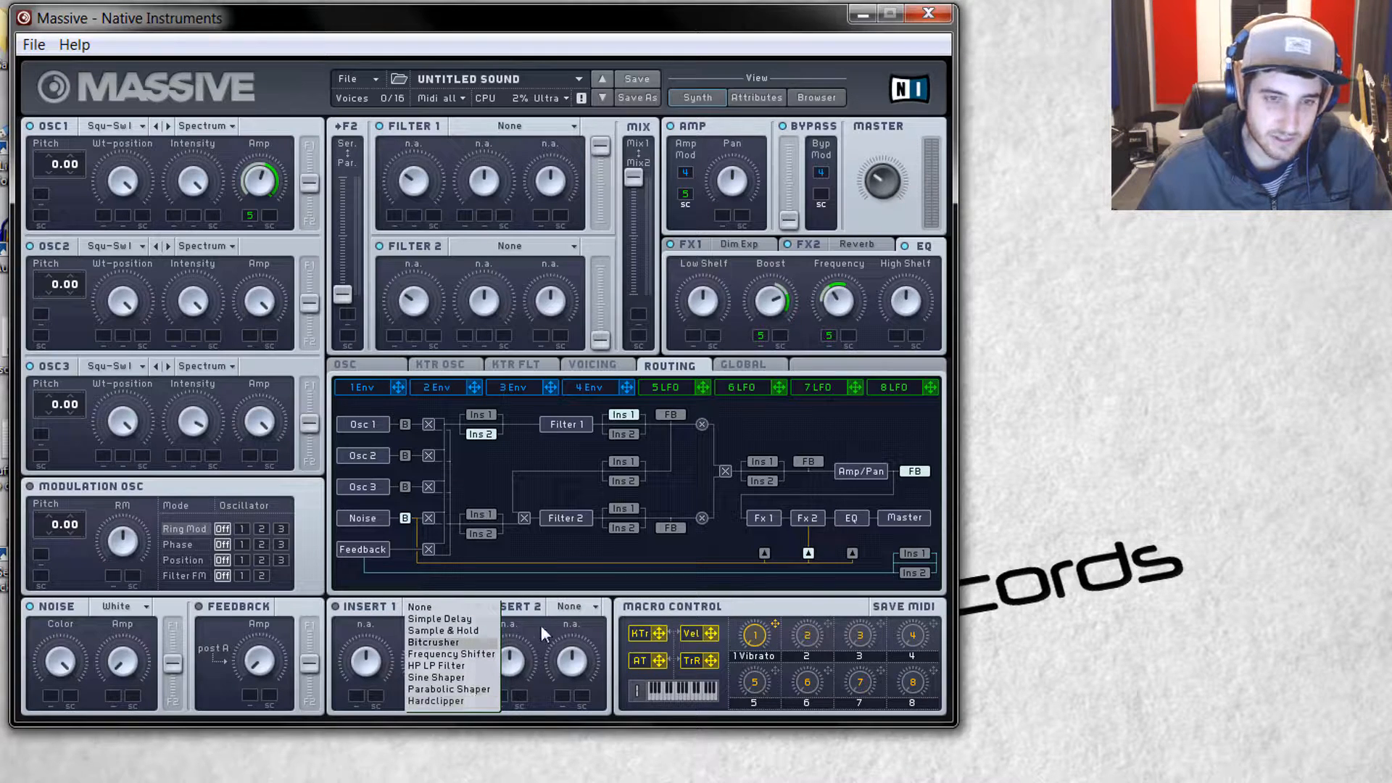
left_click(572, 611)
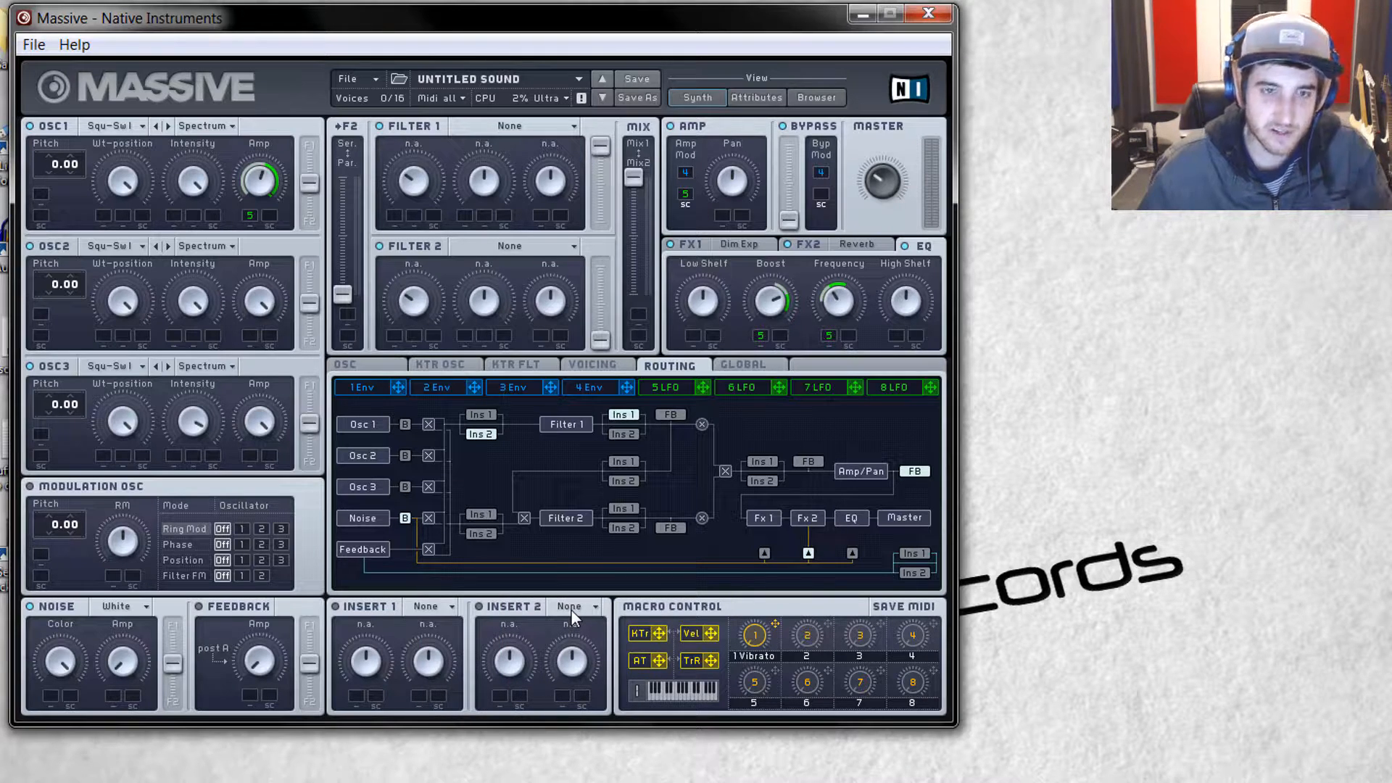
left_click(571, 611)
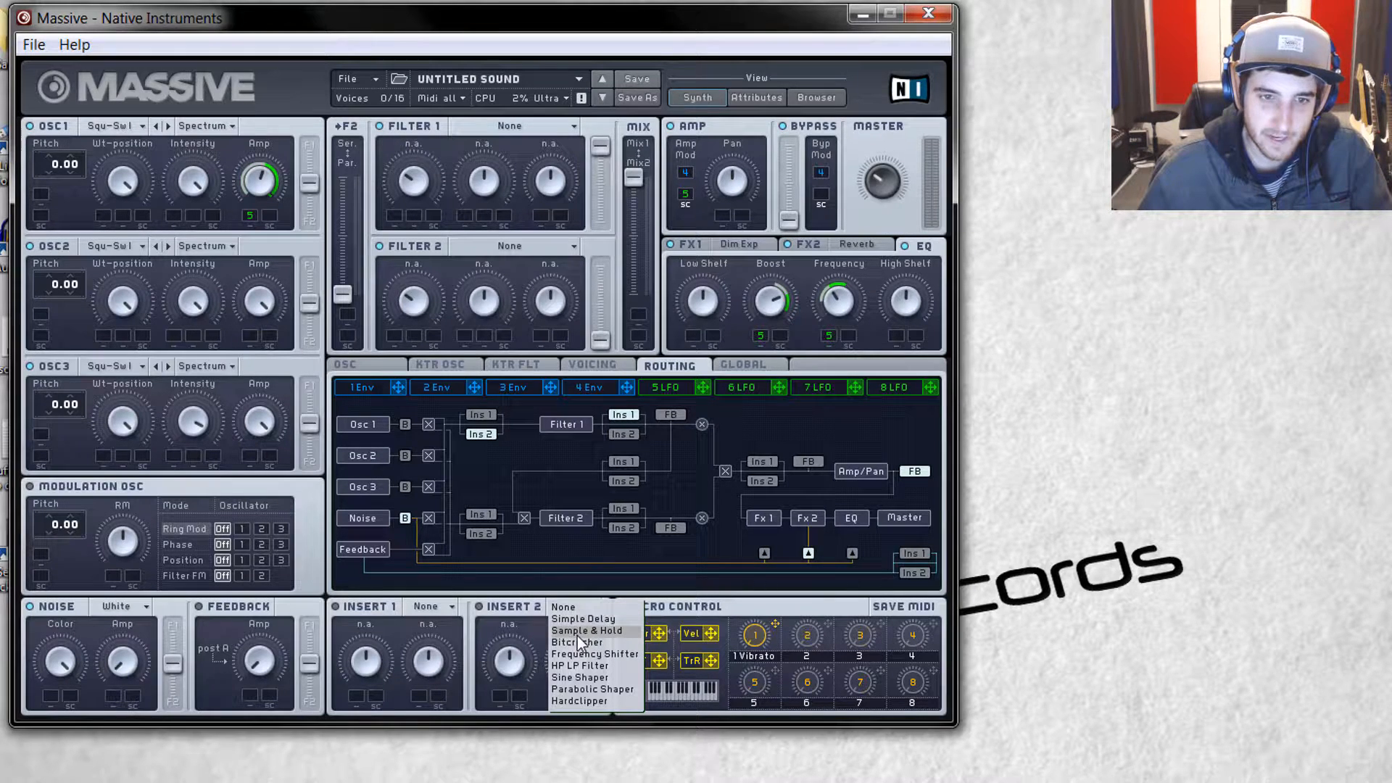
left_click(576, 622)
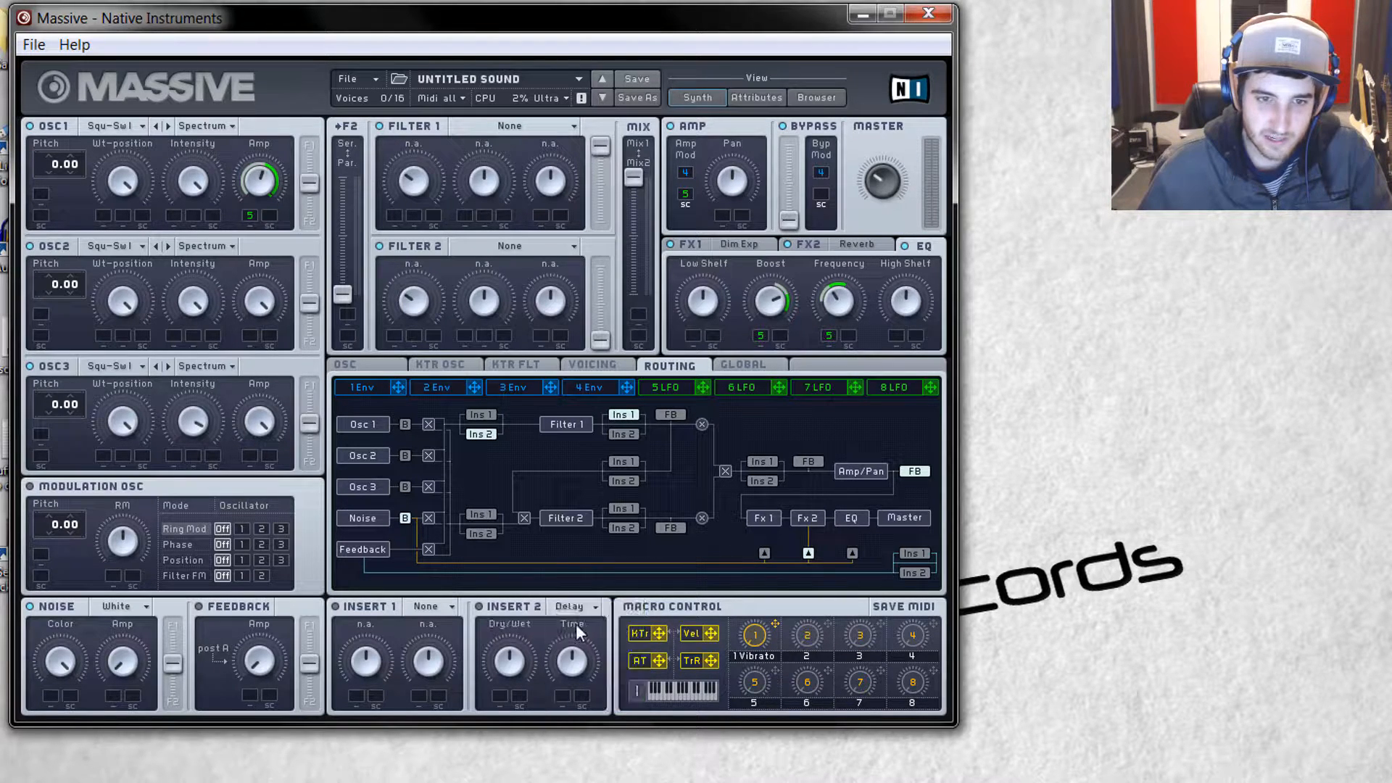
left_click(480, 606)
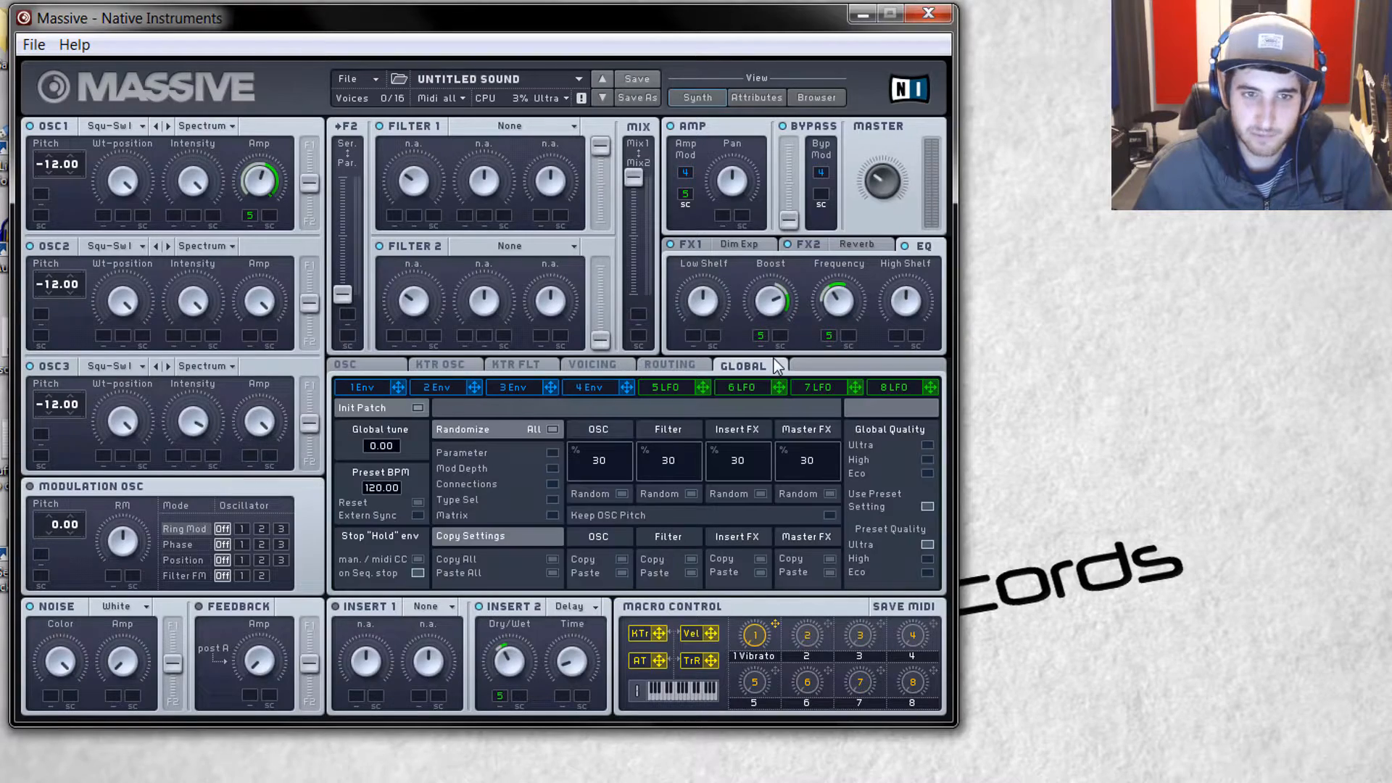
- Look through the oscillator and filter keytracking settings, and turn on the Pitch Cutoff spread in the voicing settings
left_click(464, 366)
left_click(533, 364)
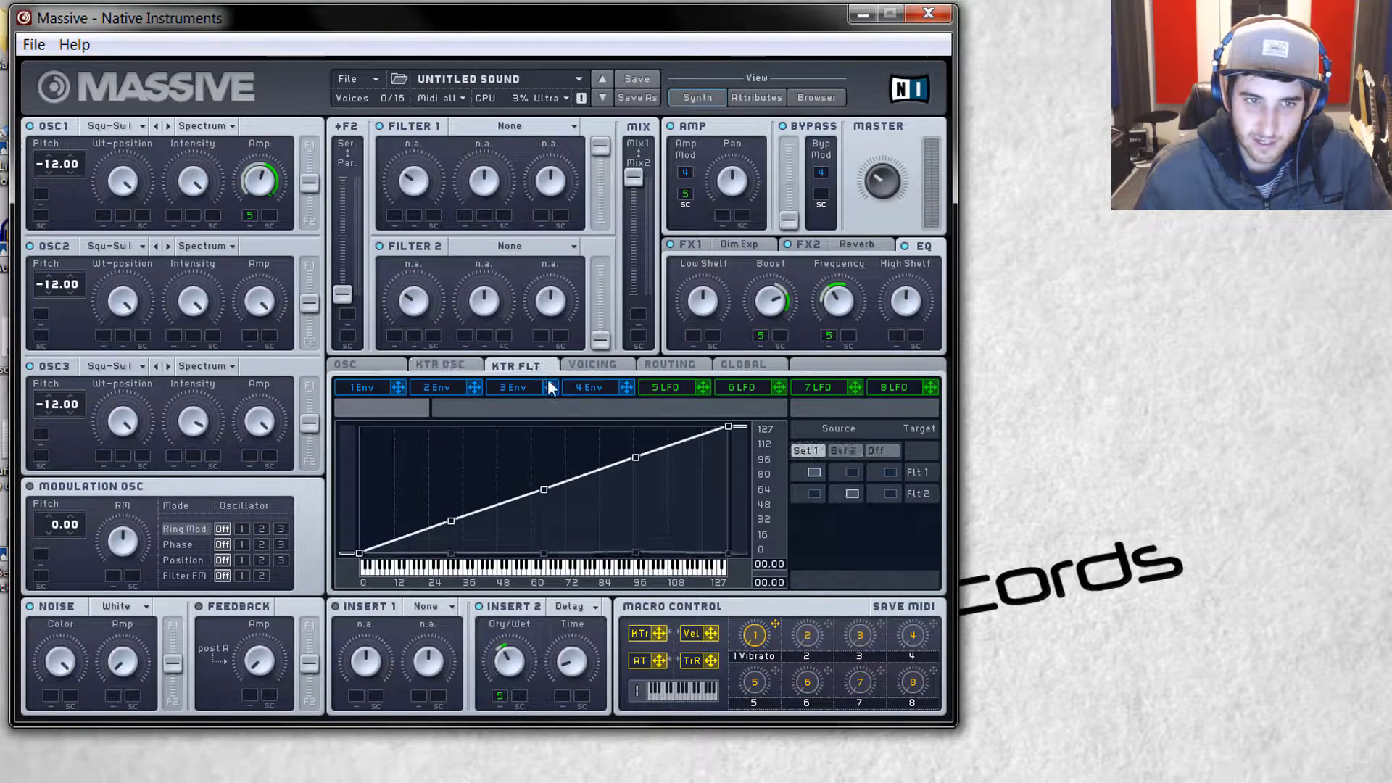
left_click(581, 370)
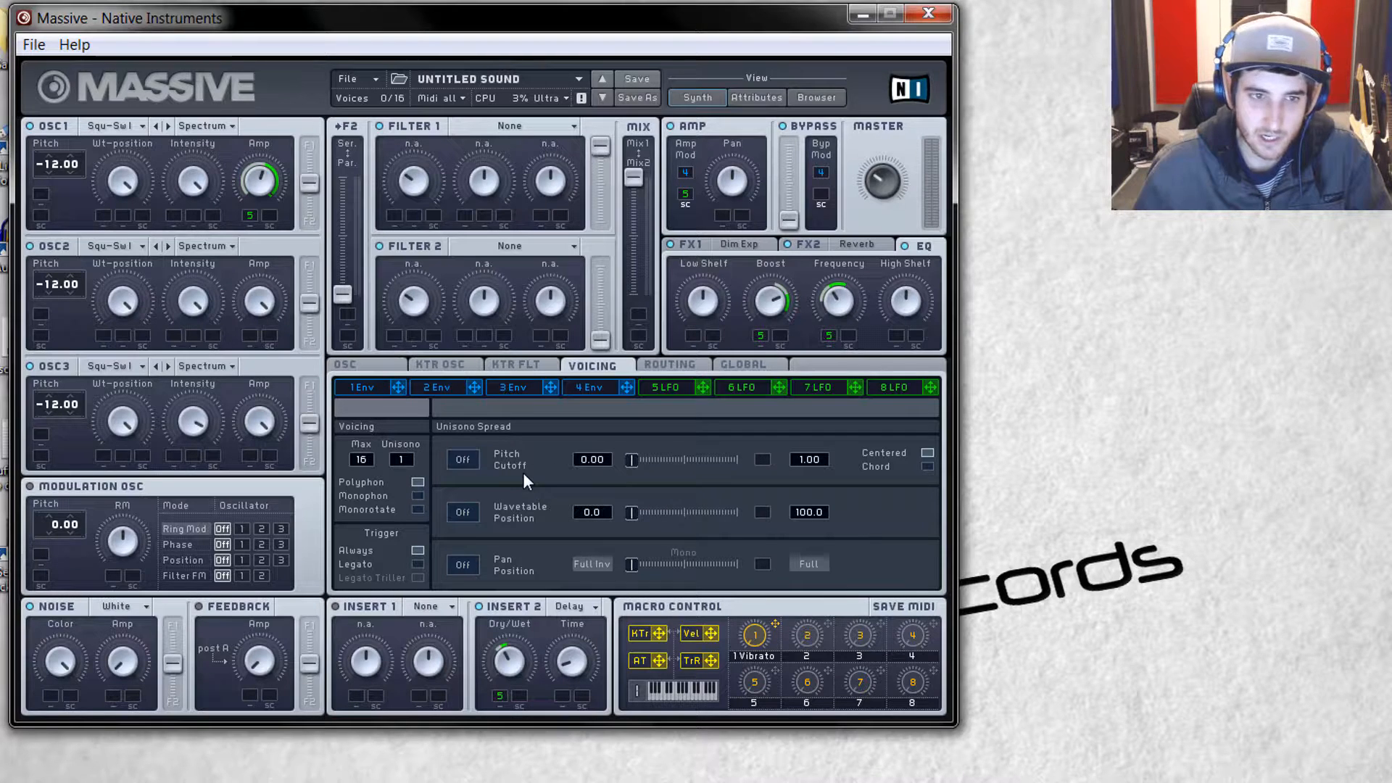
left_click(459, 458)
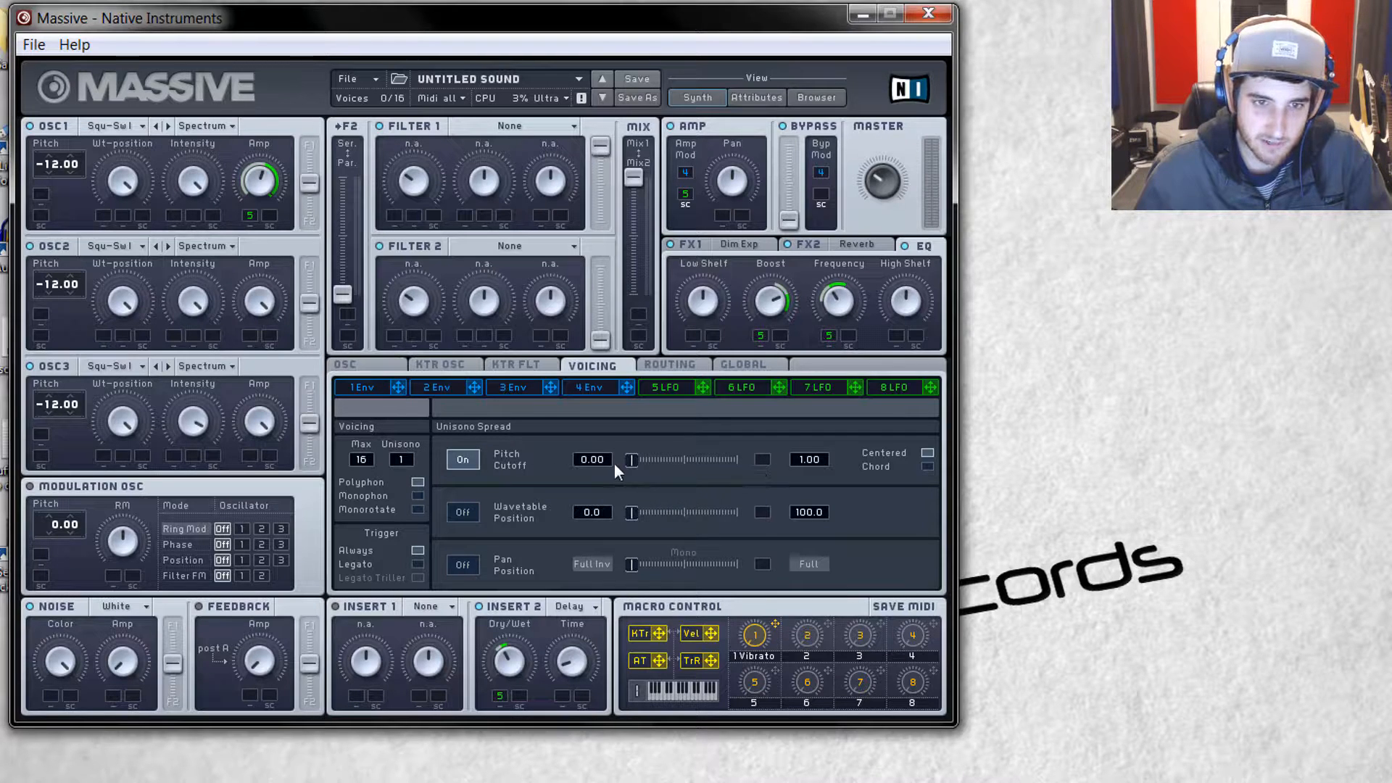
- Set Unisono to 4 voices and try different Pitch Cutoff spread amounts, returning the spread to its minimum
left_click_drag(628, 469, 699, 460)
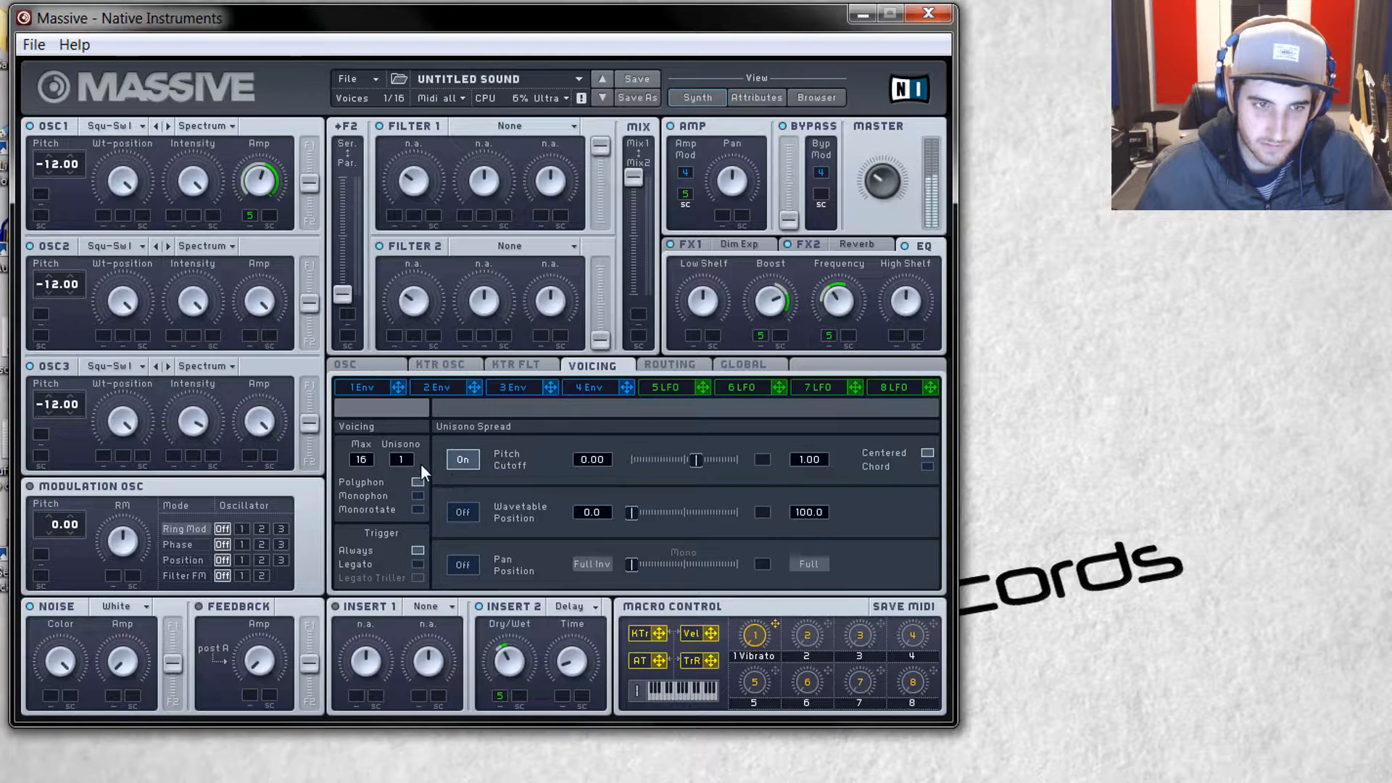
left_click_drag(403, 465, 406, 452)
left_click_drag(695, 457, 639, 457)
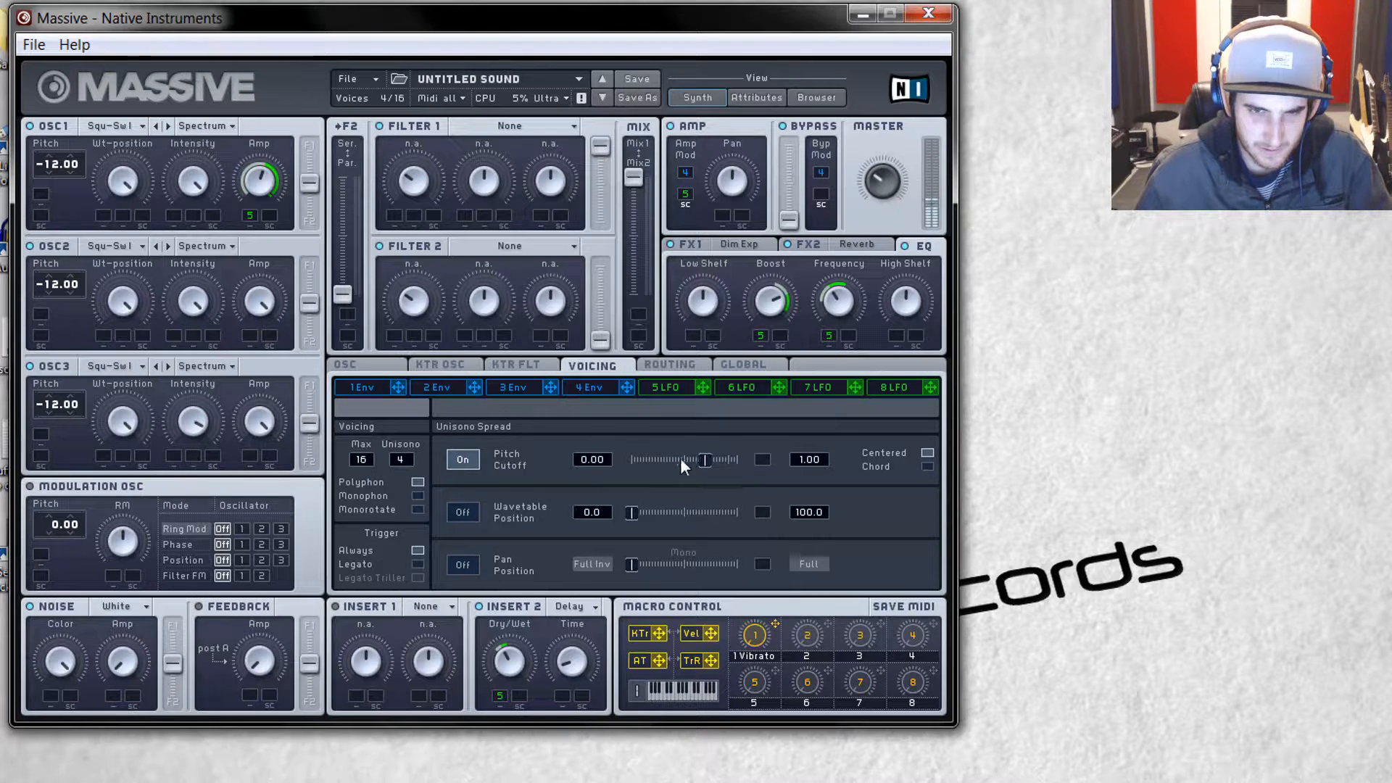
left_click_drag(637, 459, 607, 459)
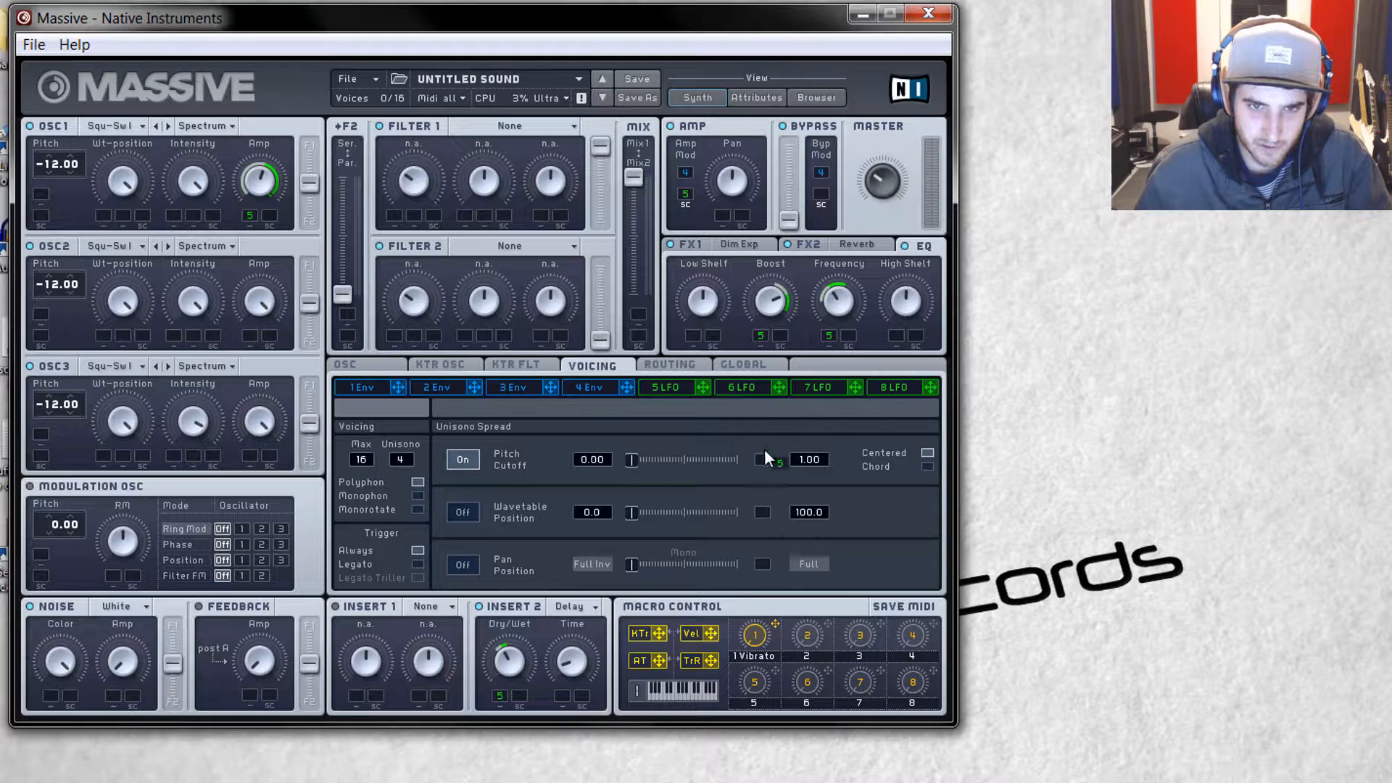
- Modulate the Pitch Cutoff spread with LFO 5, widen its modulation range, and raise Unisono to 16 voices
mouse_move(764, 461)
left_mouse_down()
mouse_move(760, 439)
mouse_move(764, 461)
left_mouse_up()
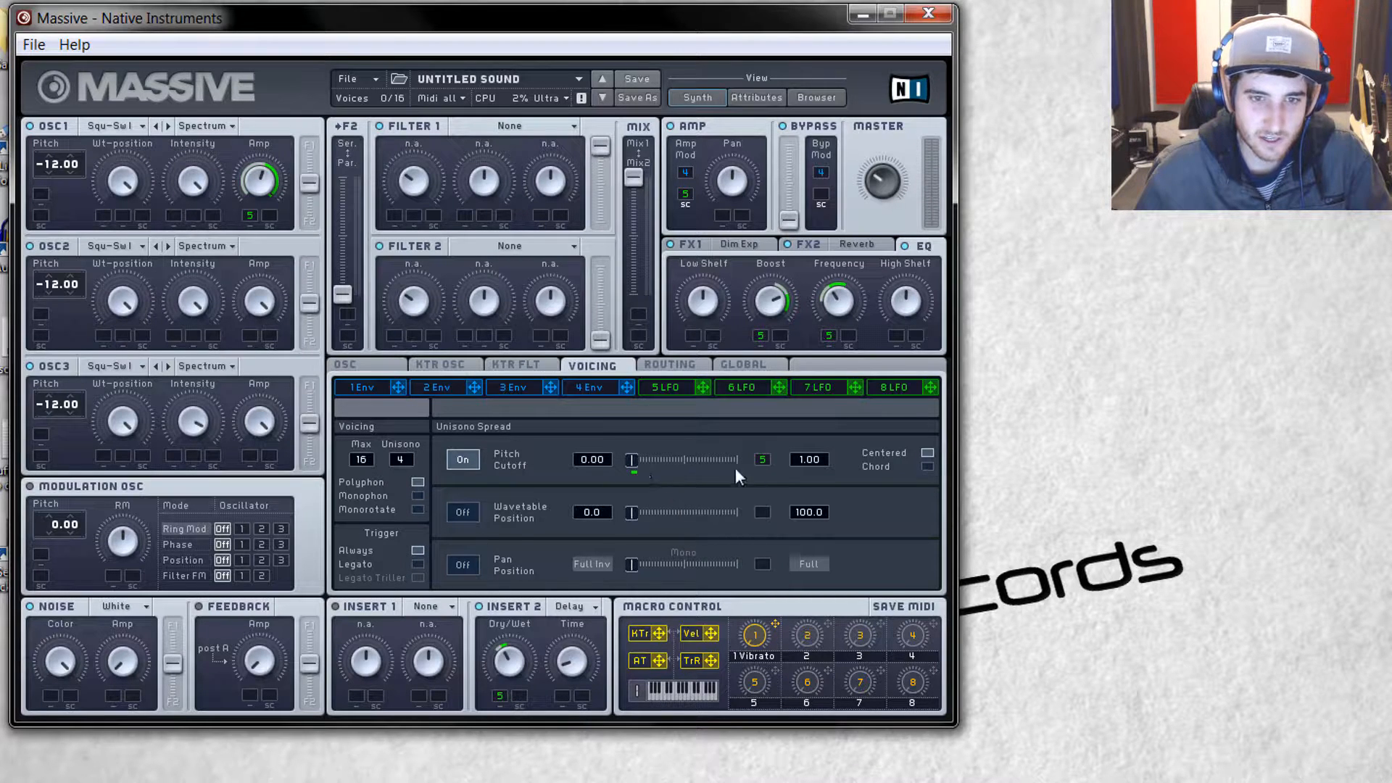
left_click_drag(417, 397, 422, 355)
left_click_drag(760, 461, 767, 374)
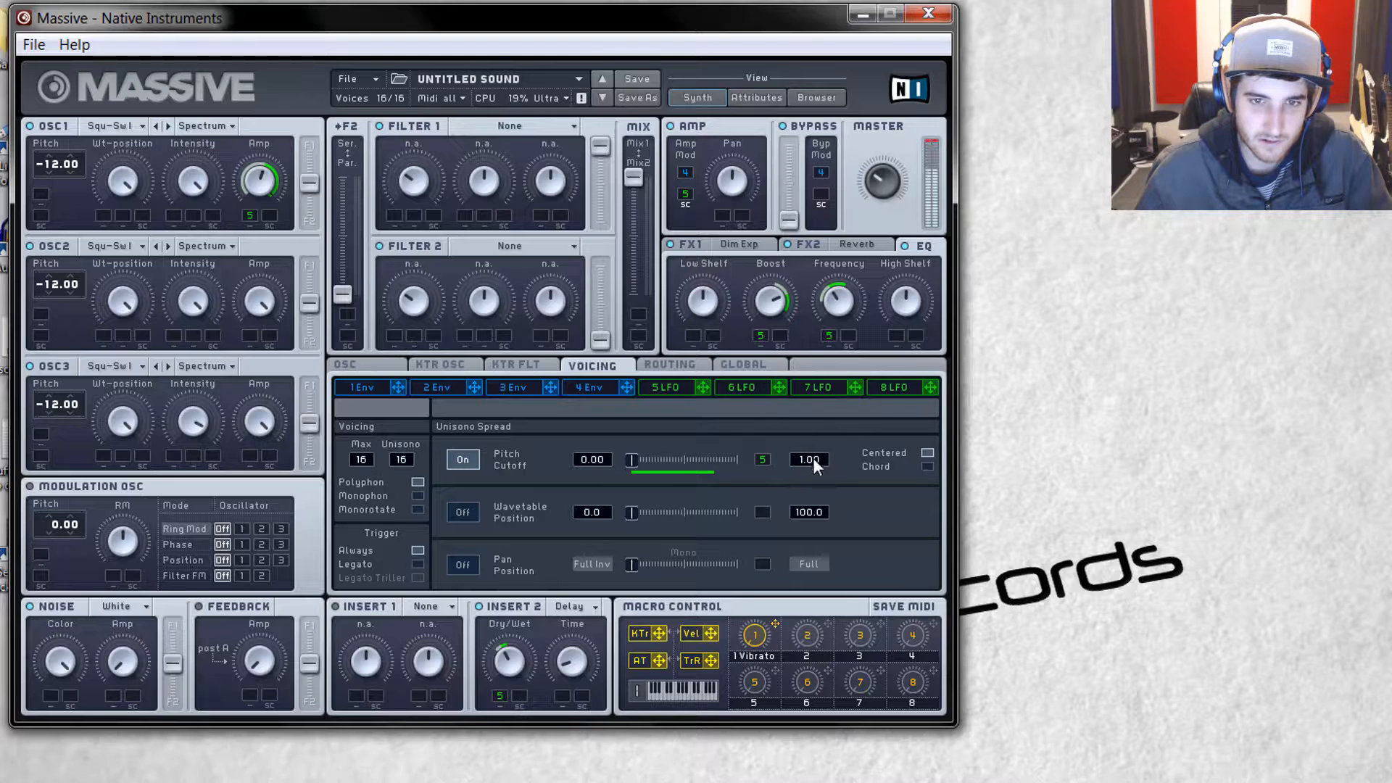
- Set the Pitch Cutoff spread's upper value to -0.03, narrow its modulation range, switch the spread off and set Unisono to 1
left_click_drag(812, 458, 824, 657)
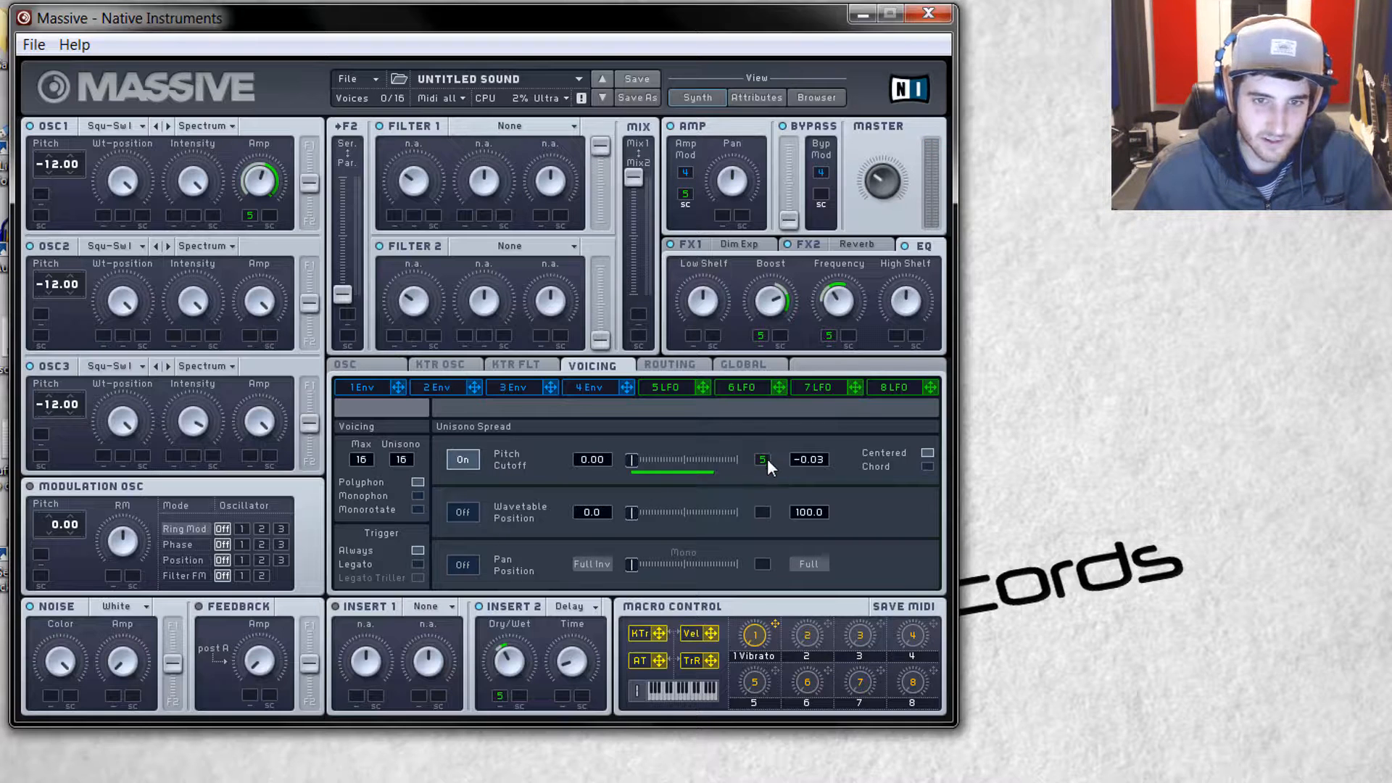
left_click_drag(767, 459, 776, 490)
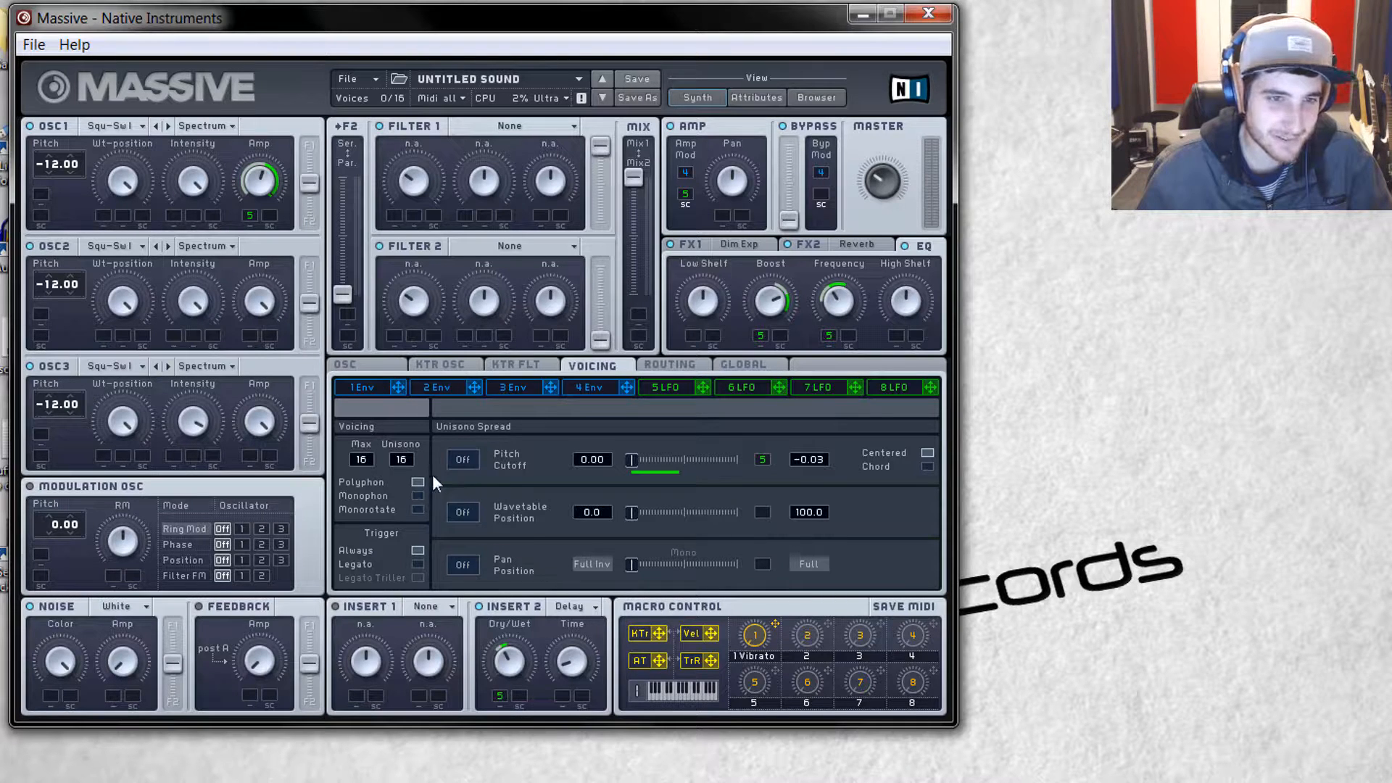
left_click_drag(403, 462, 407, 547)
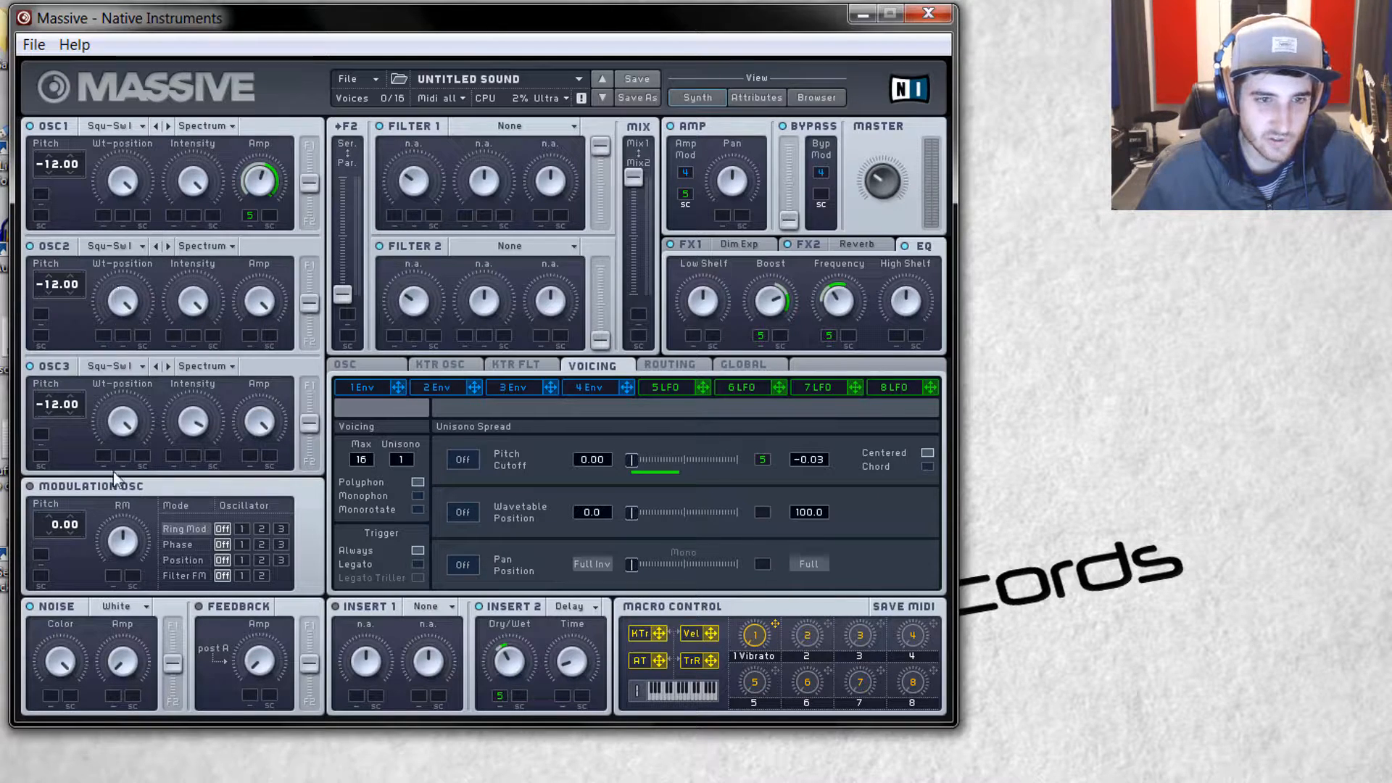
- Turn on the Pan Position spread, modulate it with LFO 5, and set the spread amount to its minimum
left_click(461, 564)
left_click_drag(630, 563, 658, 566)
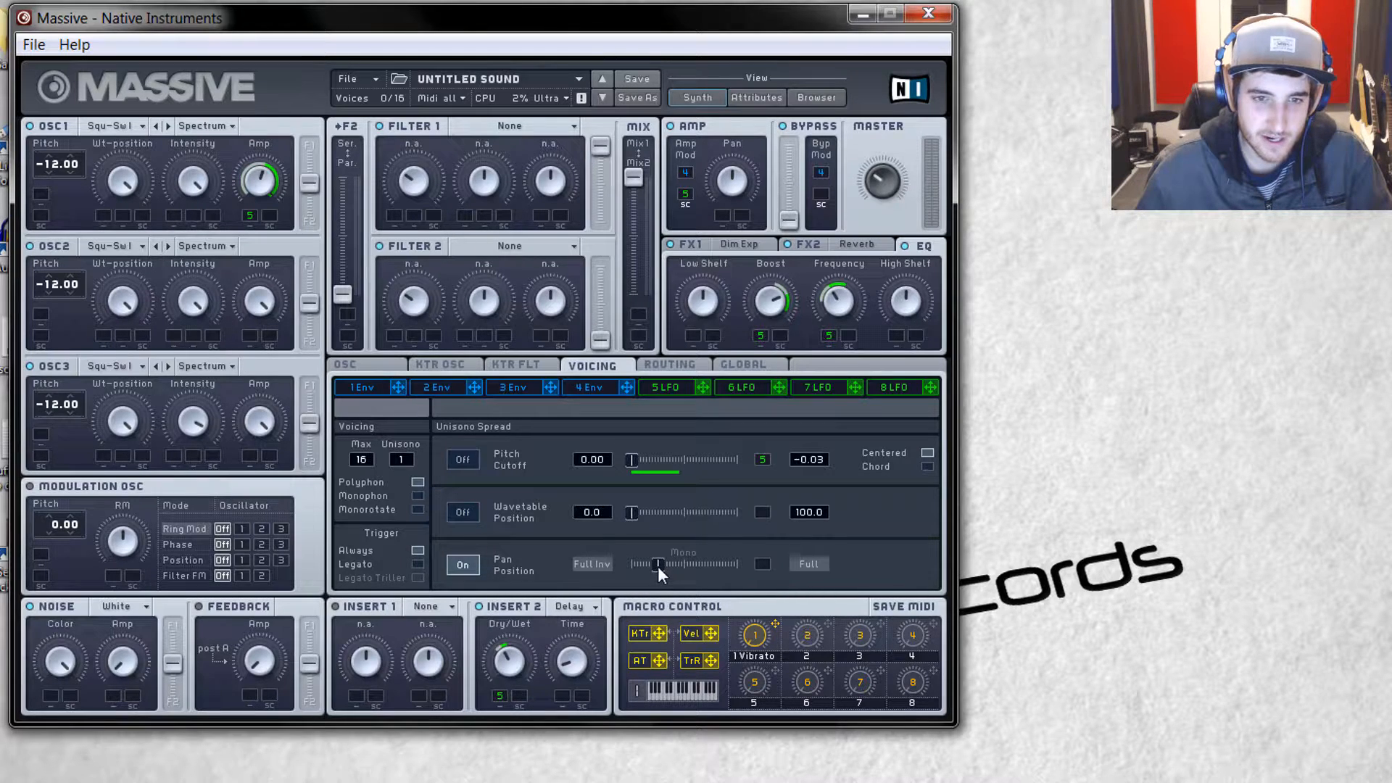
left_click_drag(702, 386, 763, 549)
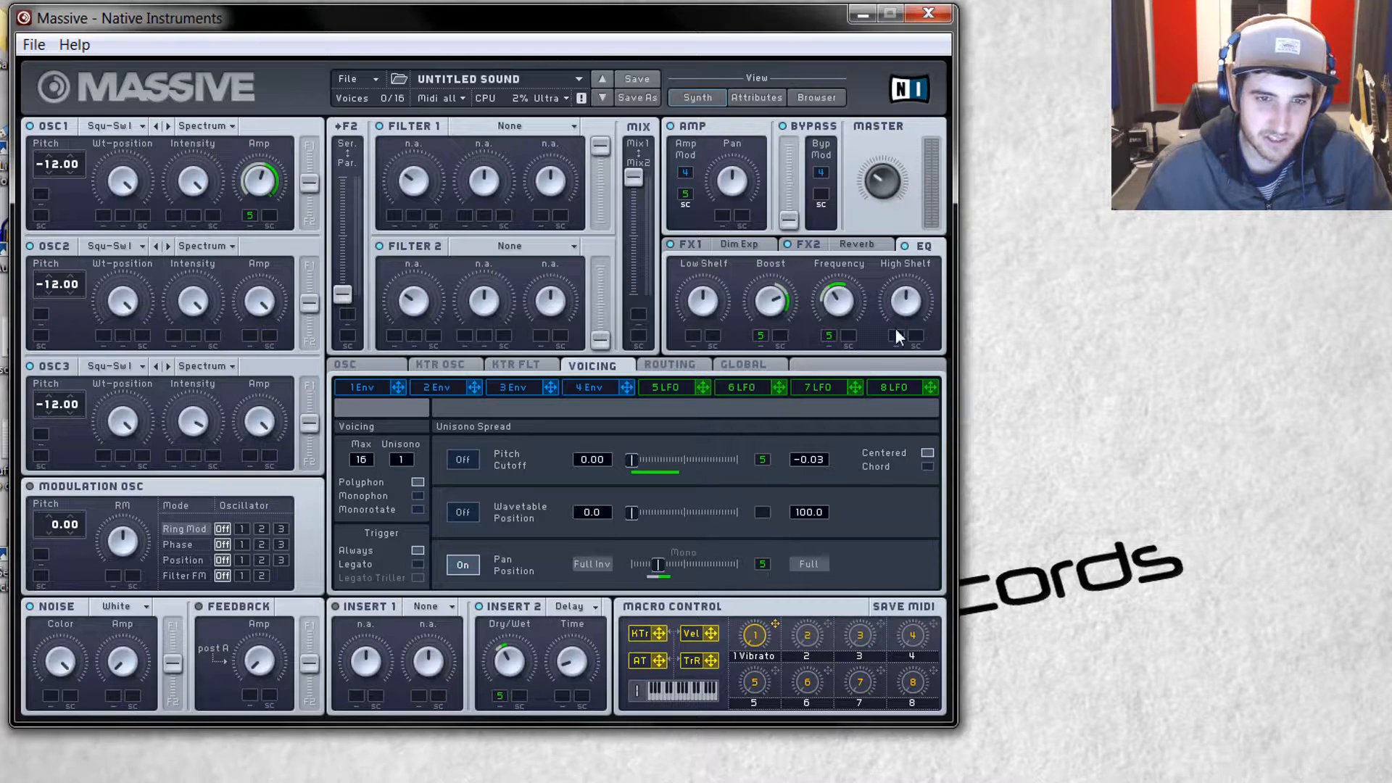
left_click_drag(656, 565, 623, 563)
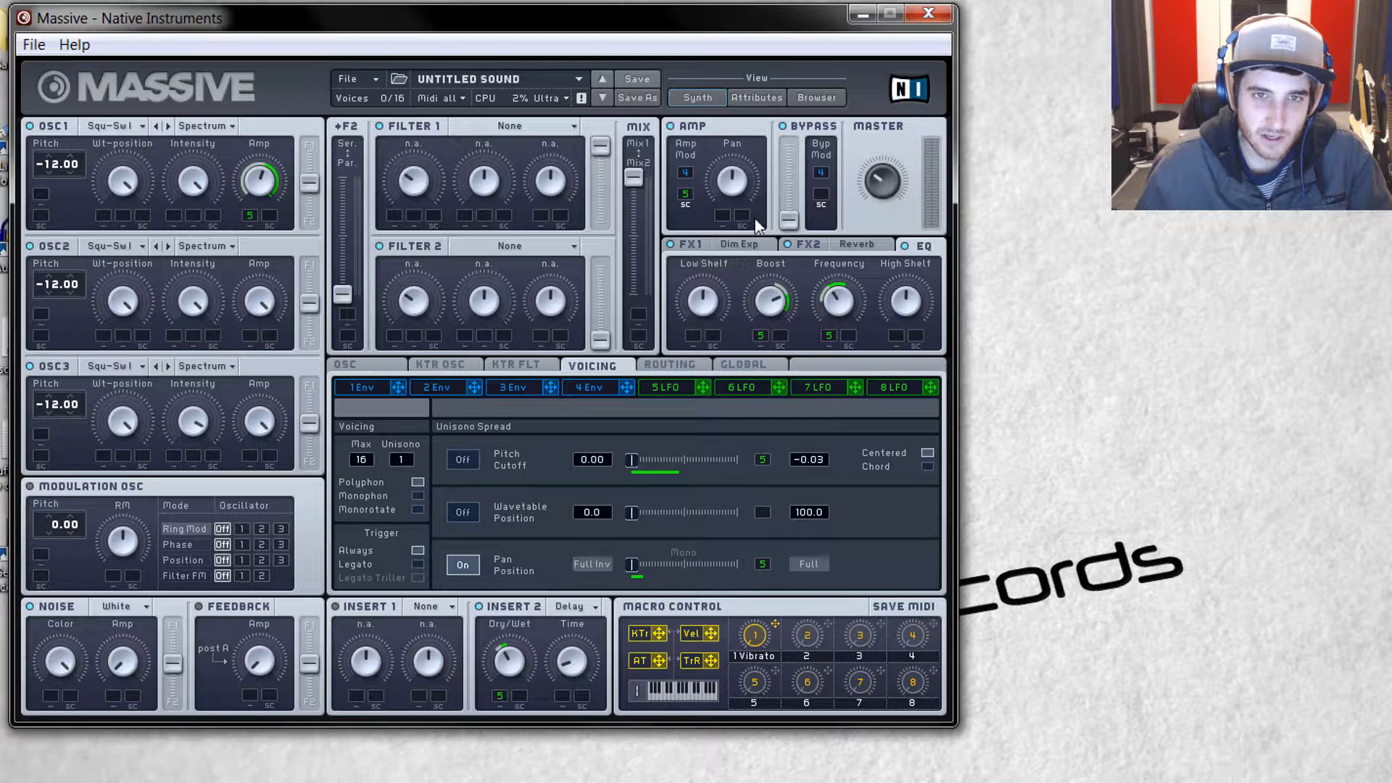
- Show the FX1 Dimension Expander settings and assign Macro 2 to the sidechain slot of OSC1's Amp
left_click(741, 240)
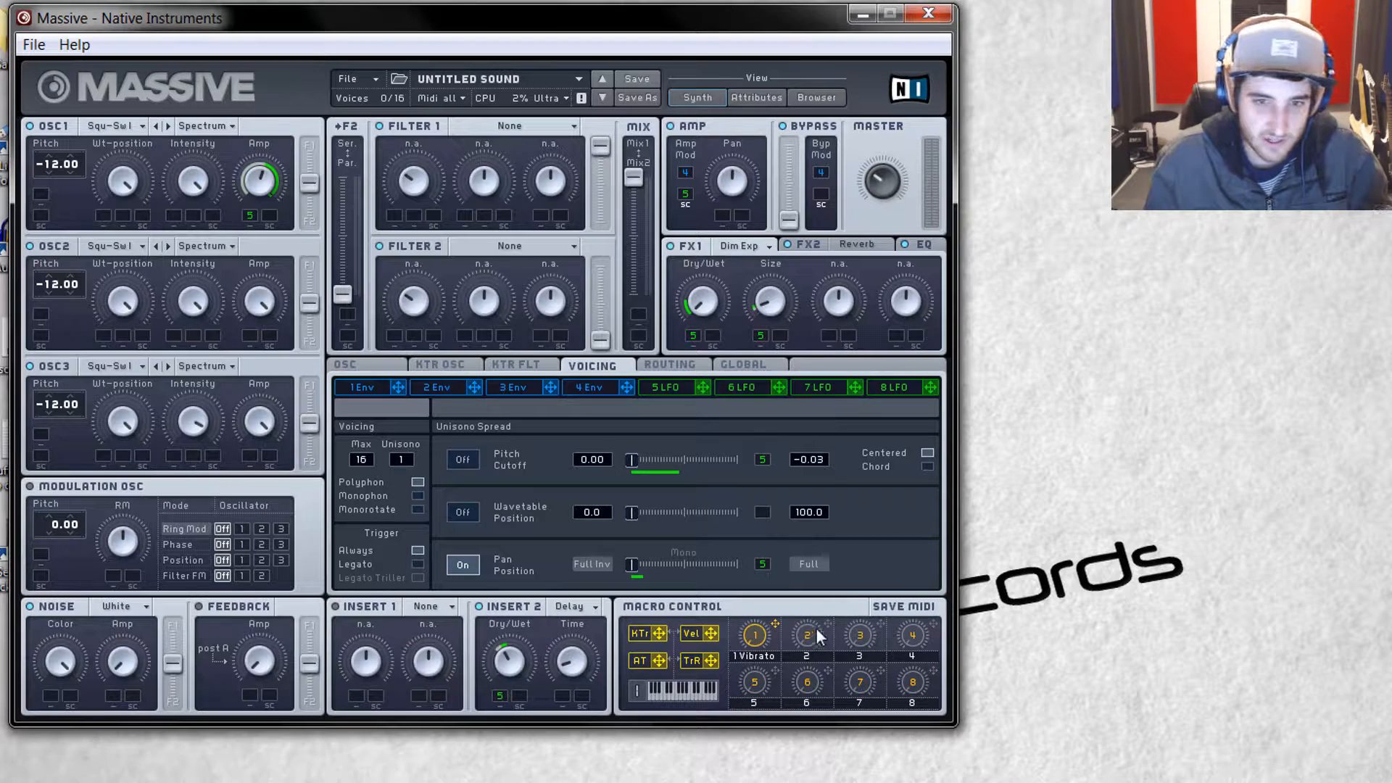
left_click_drag(832, 627, 268, 215)
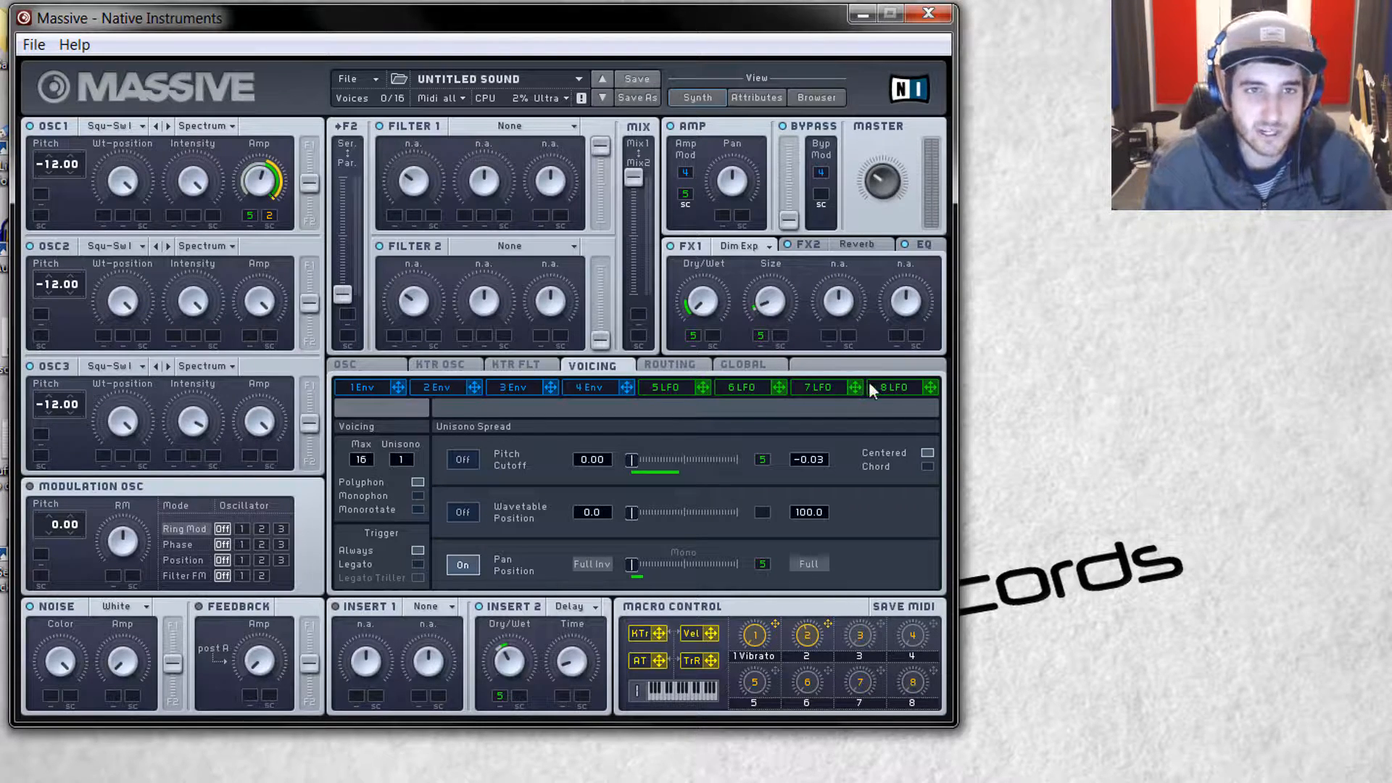
- Look at the modulation source options available for the Wavetable Position spread without assigning one
left_click_drag(646, 25, 610, 51)
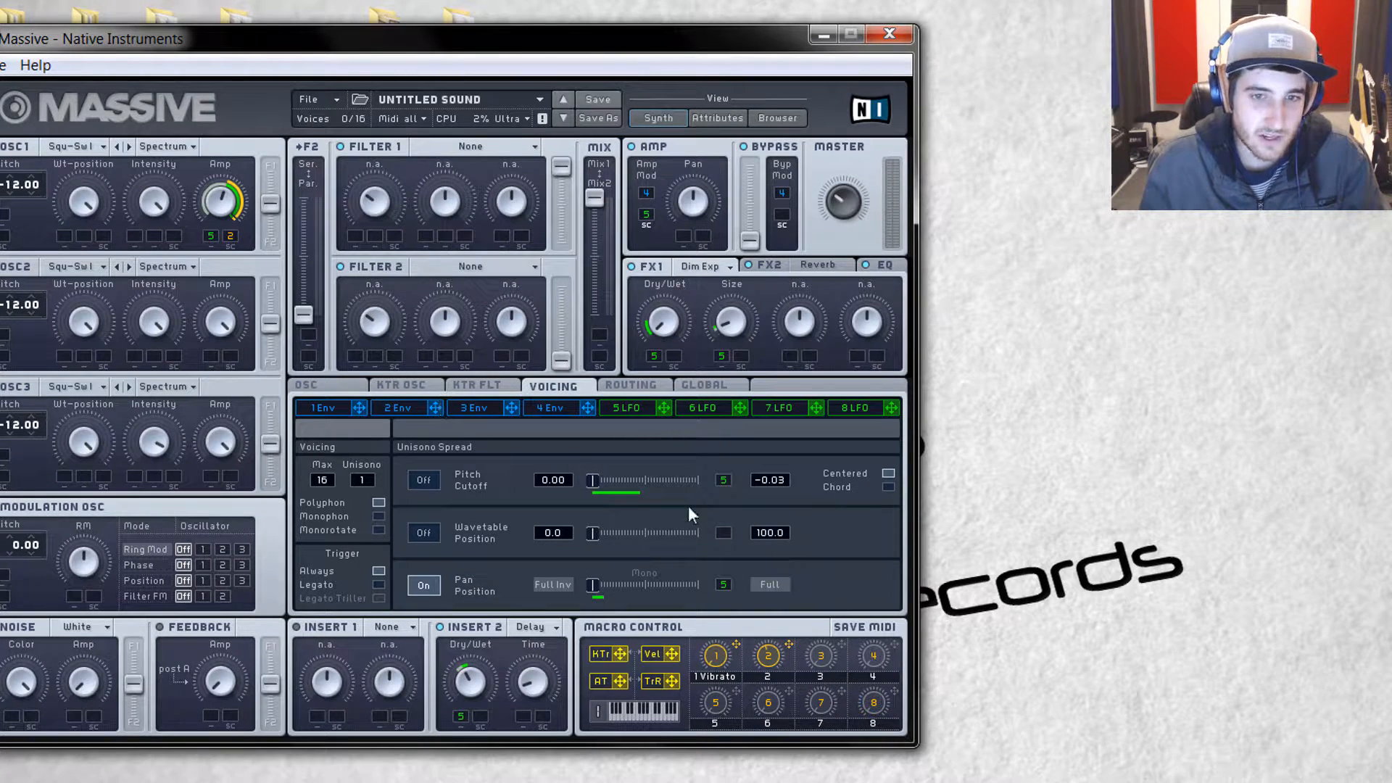
right_click(718, 536)
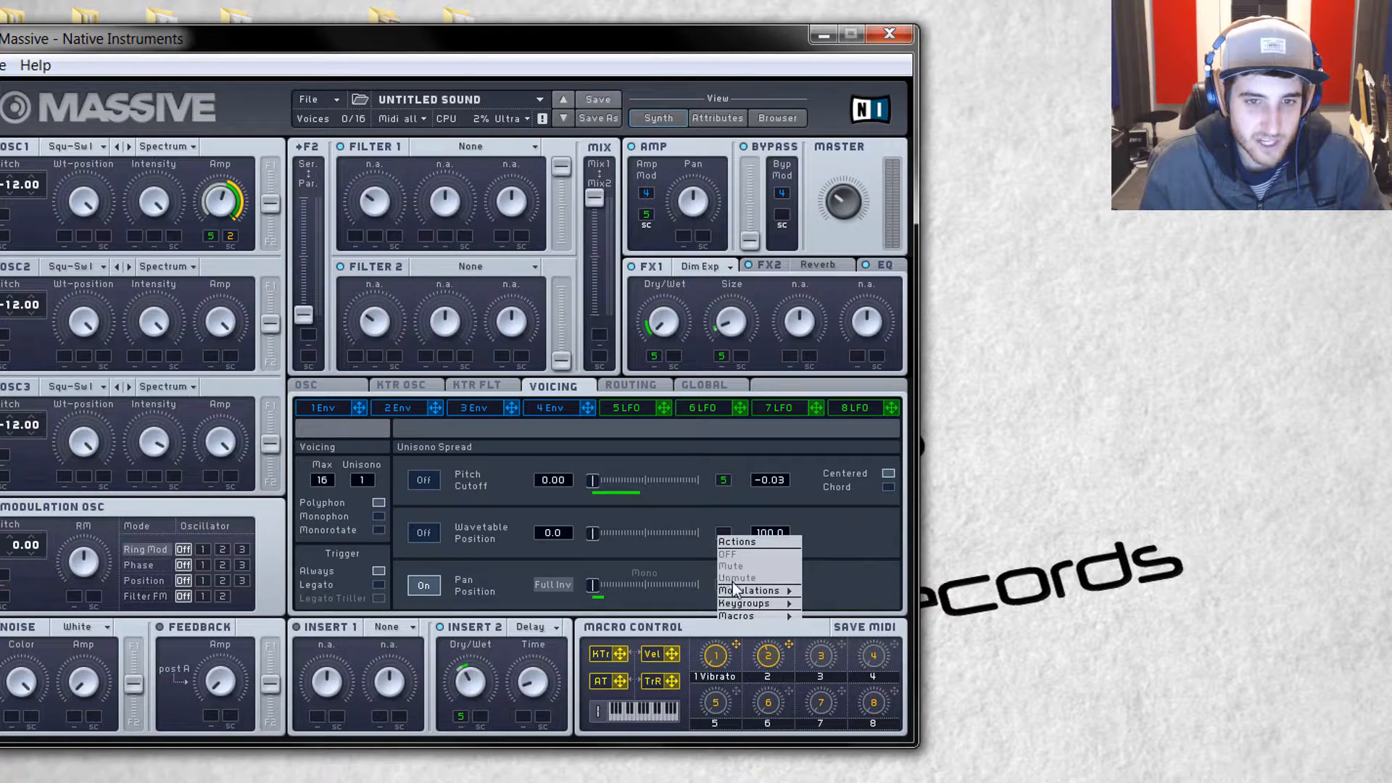
left_click(832, 552)
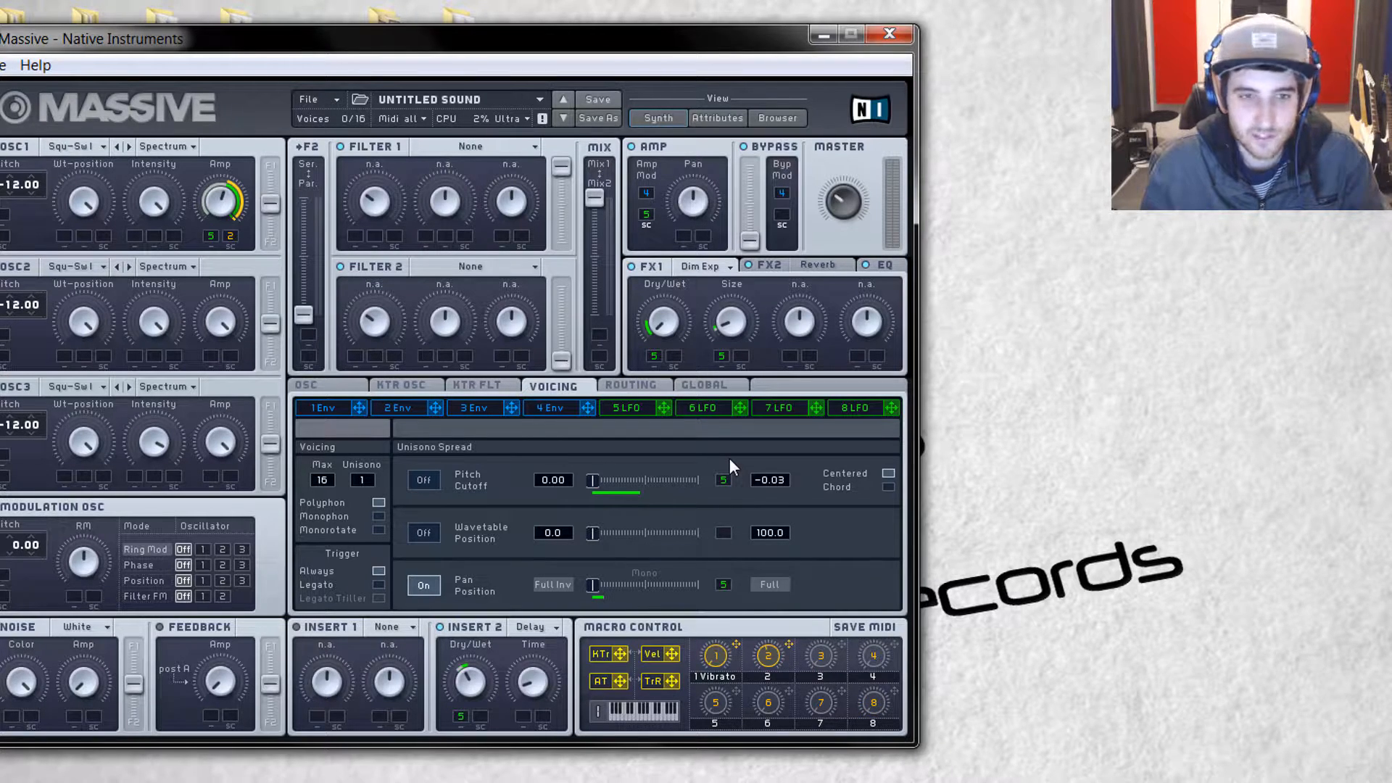
- Try modulator 6 as a Performer, switch it to a Stepper, and set levels for steps 1 and 2, with step 1 higher
left_click(710, 409)
left_click(773, 429)
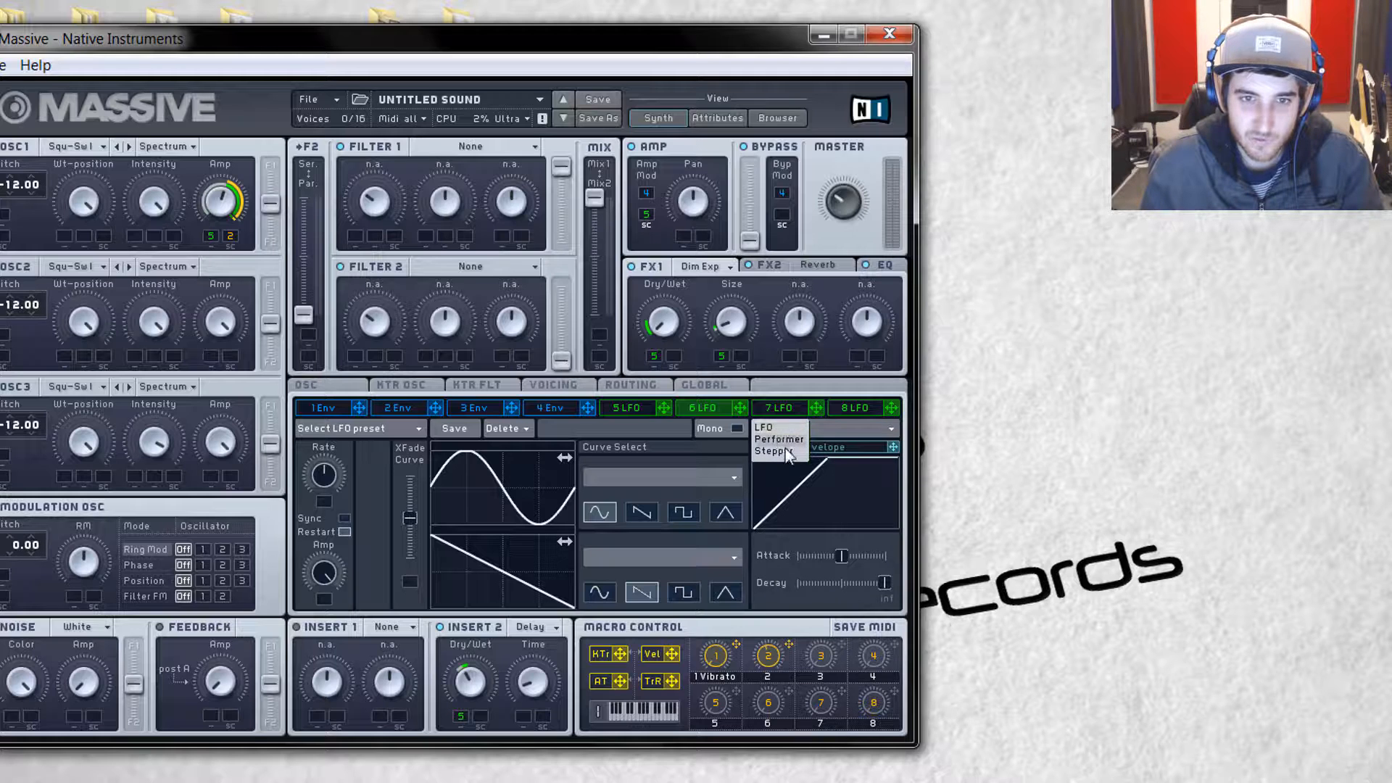
left_click(859, 425)
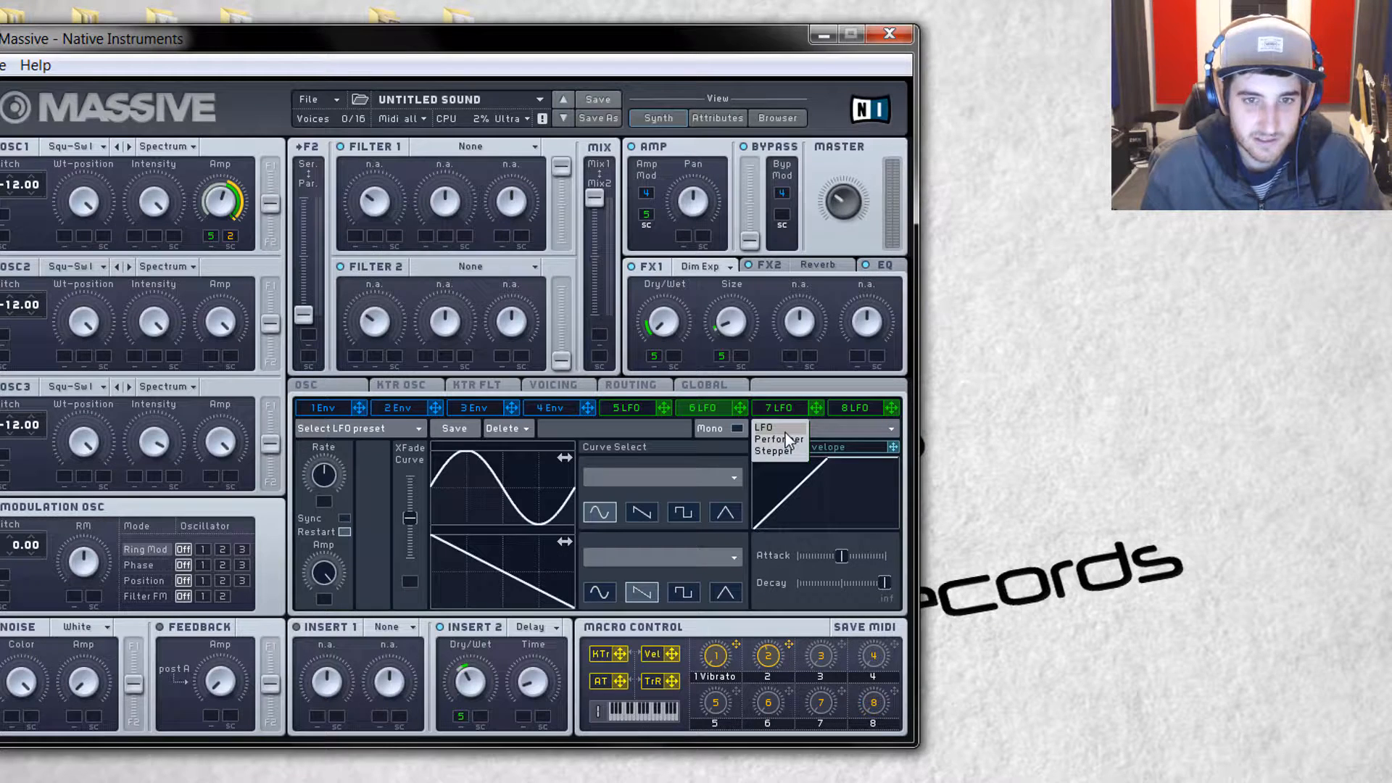
left_click(786, 439)
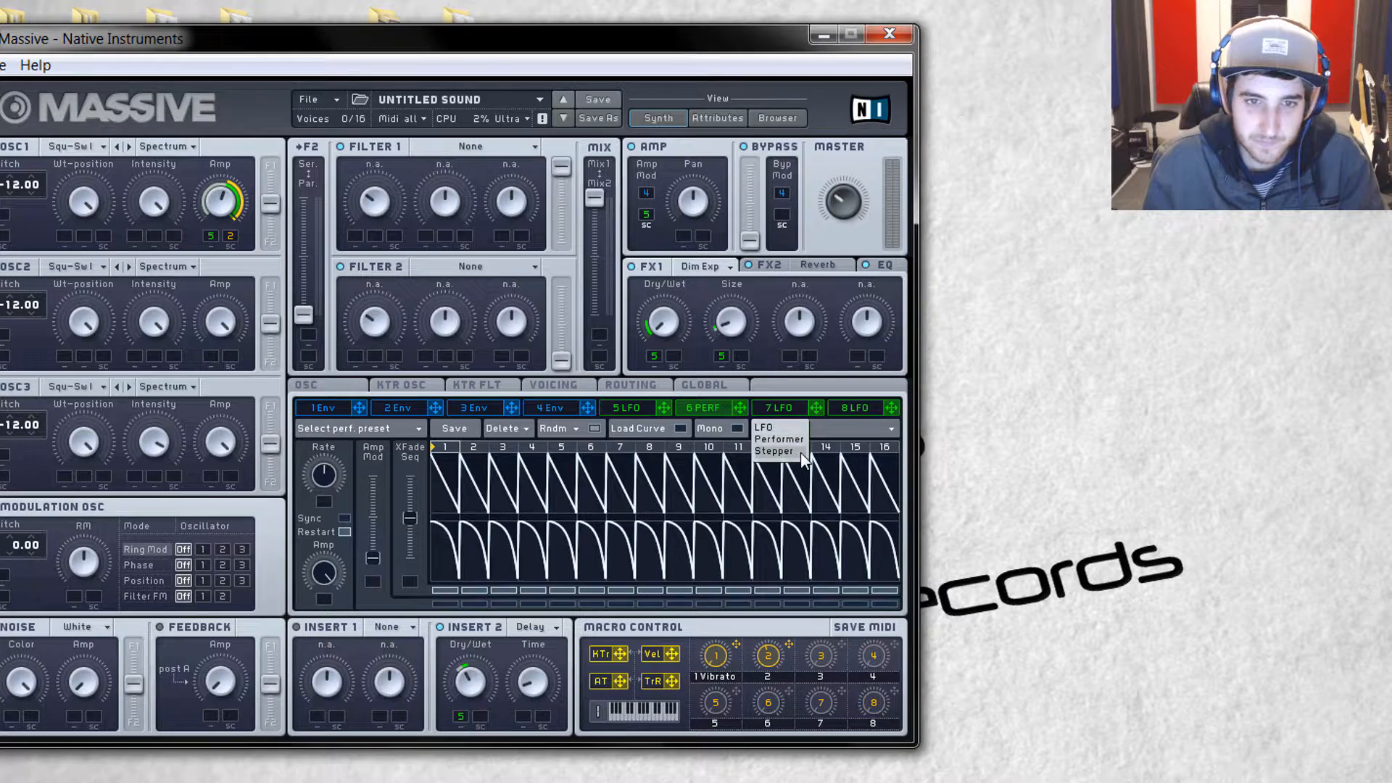
left_click(802, 454)
left_click(445, 468)
left_click(480, 493)
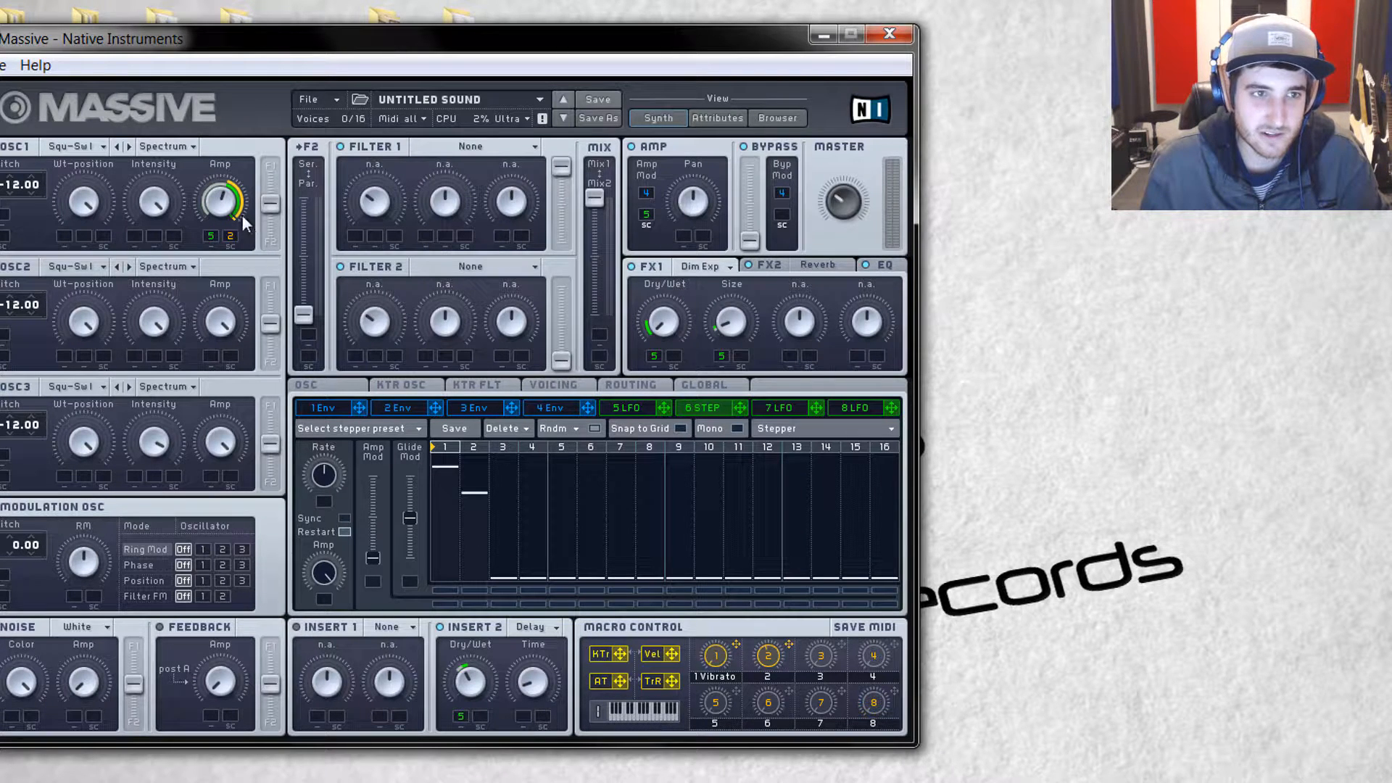
- Return to the general oscillator settings for glide, pitchbend, phases and vibrato, and reposition the synth window
left_click(338, 388)
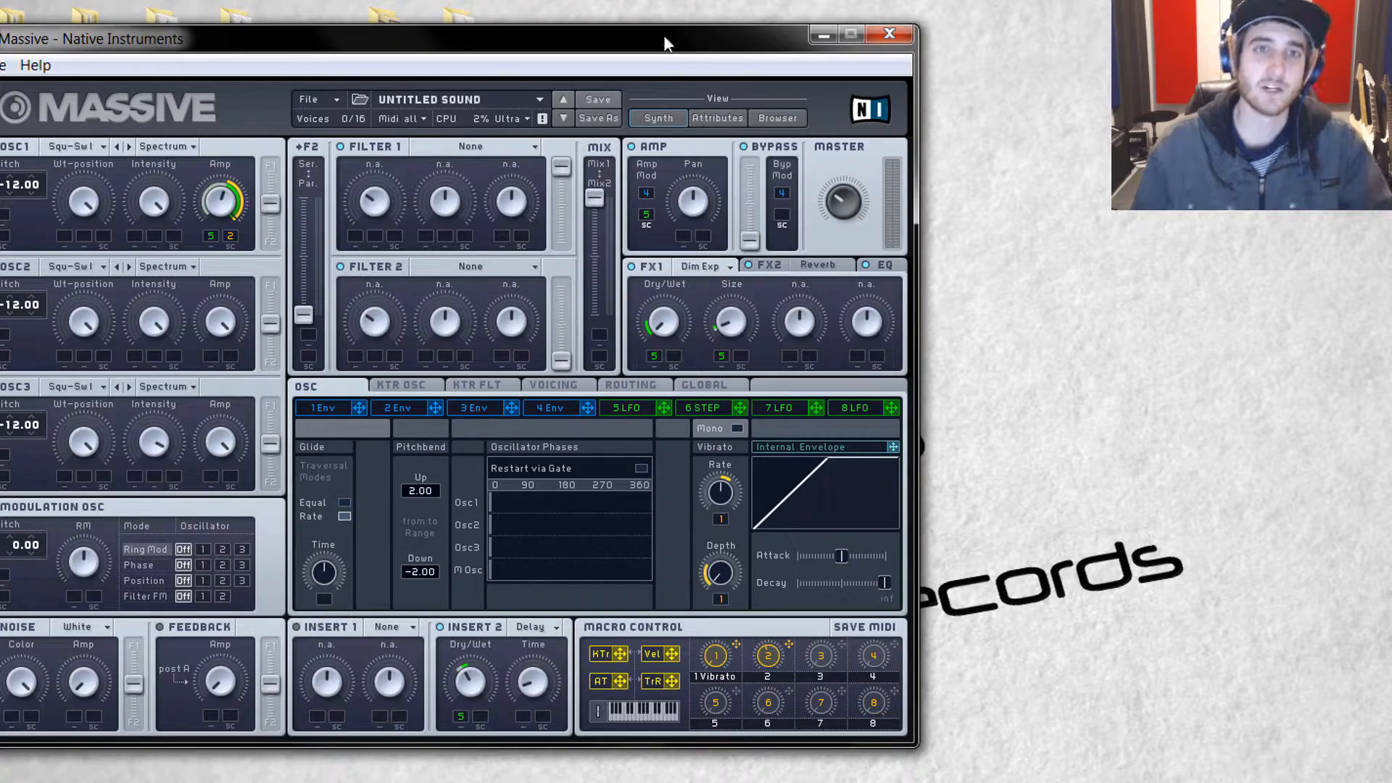
mouse_move(665, 42)
left_mouse_down()
mouse_move(743, 35)
mouse_move(688, 33)
left_mouse_up()
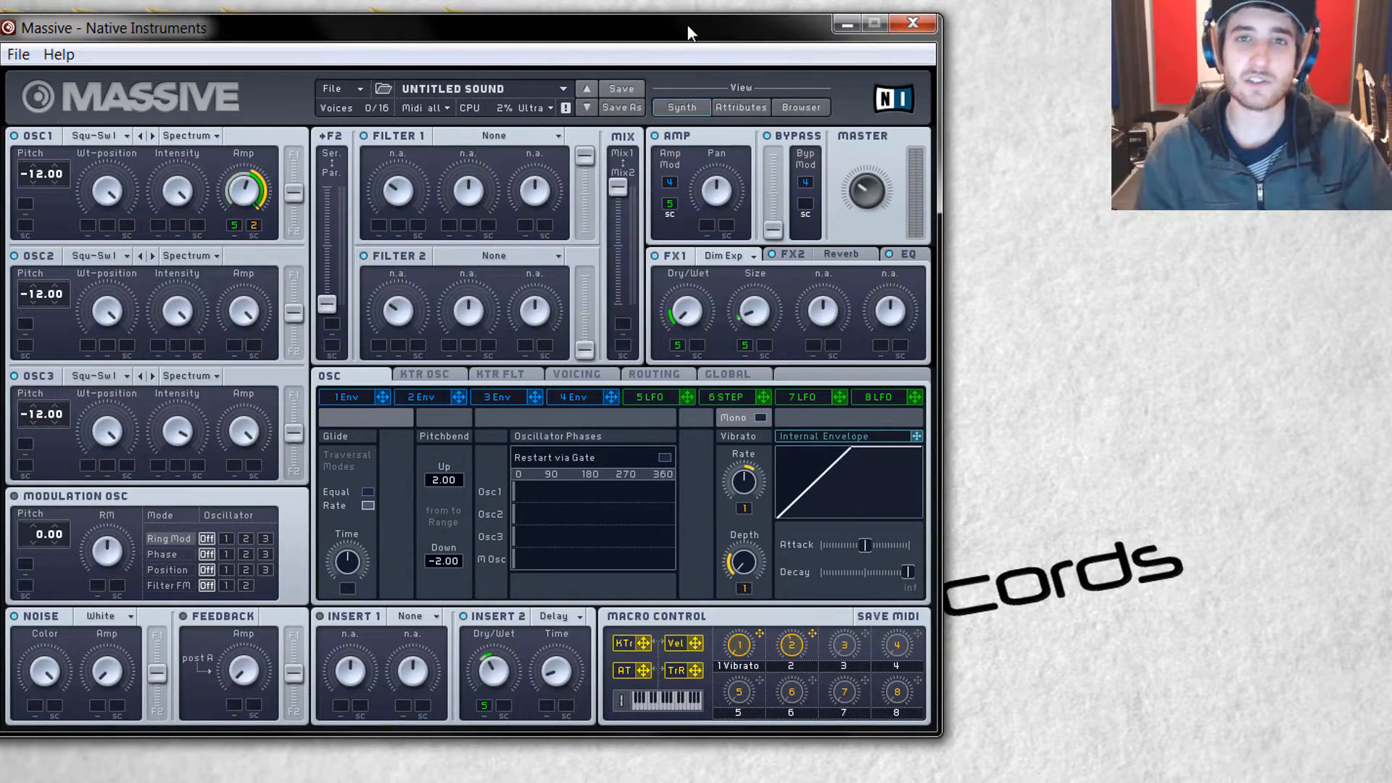